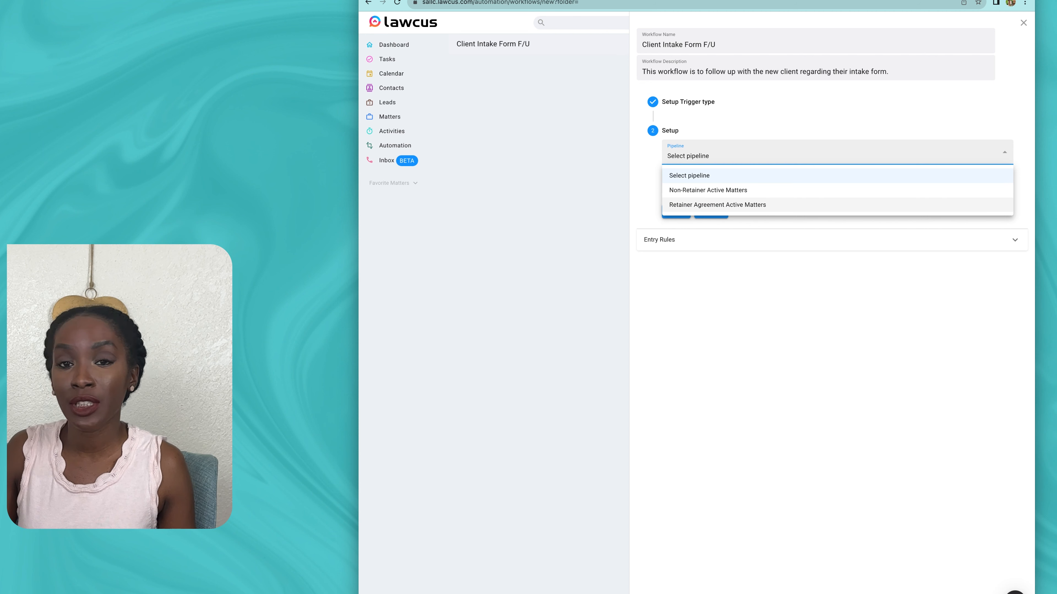
# Step: Set the trigger's pipeline to Non-Retainer Active Matters and its stage to Ad Hoc Services, and continue to the first action
pyautogui.click(731, 190)
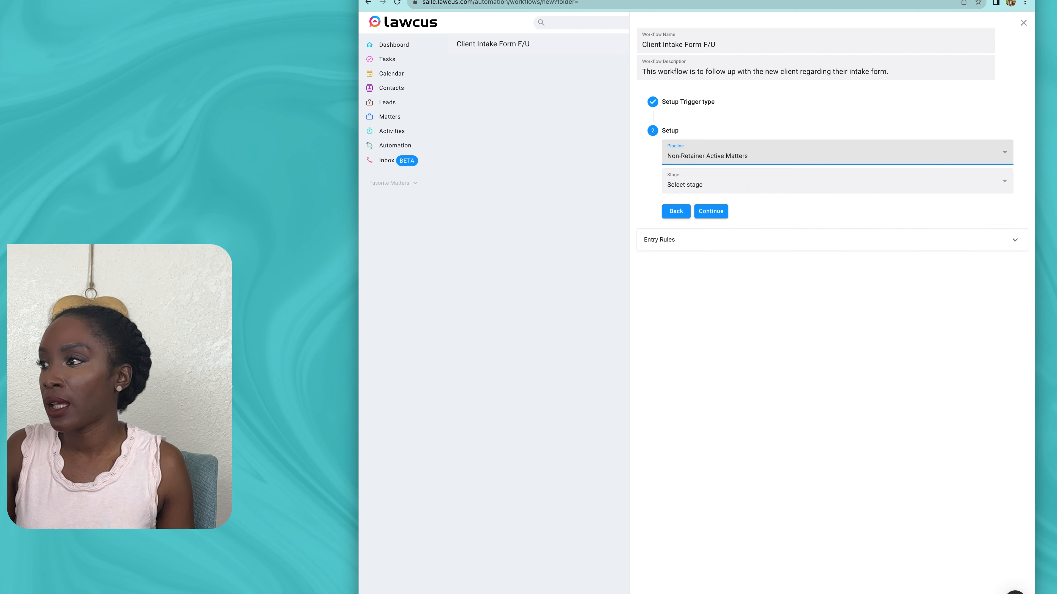
pyautogui.click(731, 181)
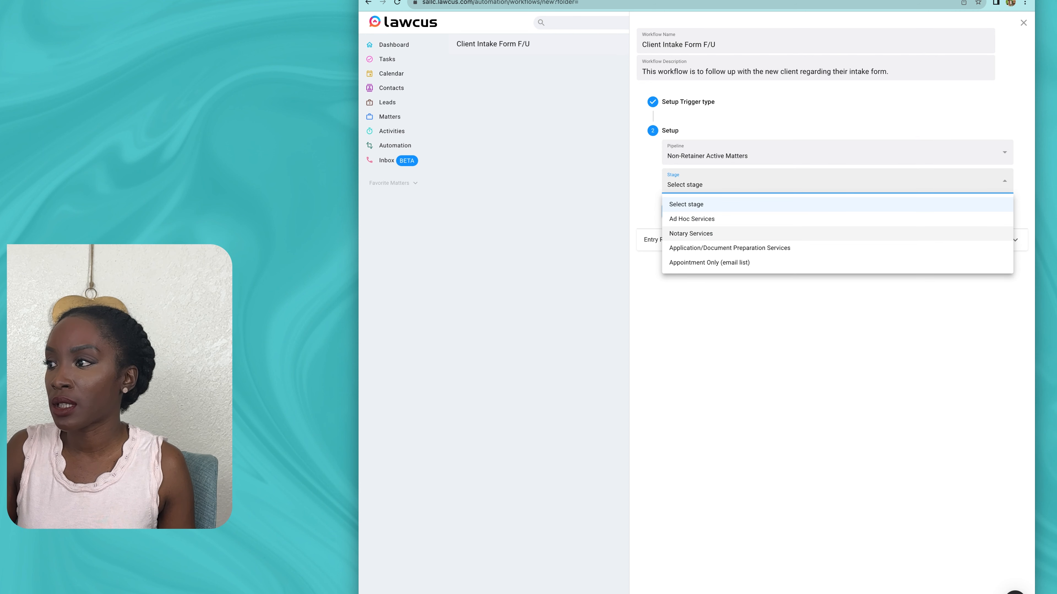
pyautogui.click(724, 219)
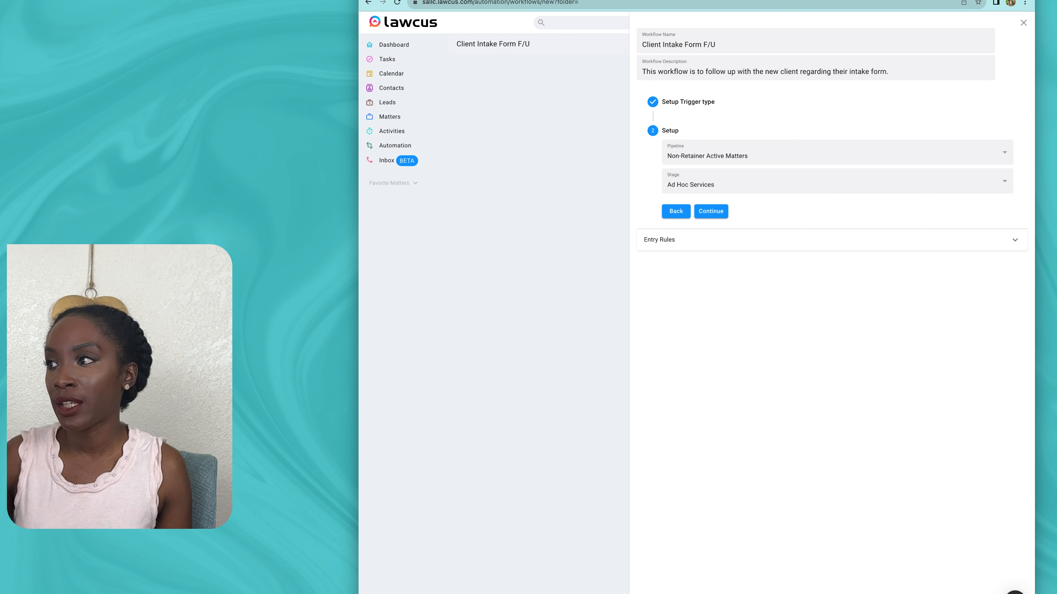
pyautogui.click(675, 211)
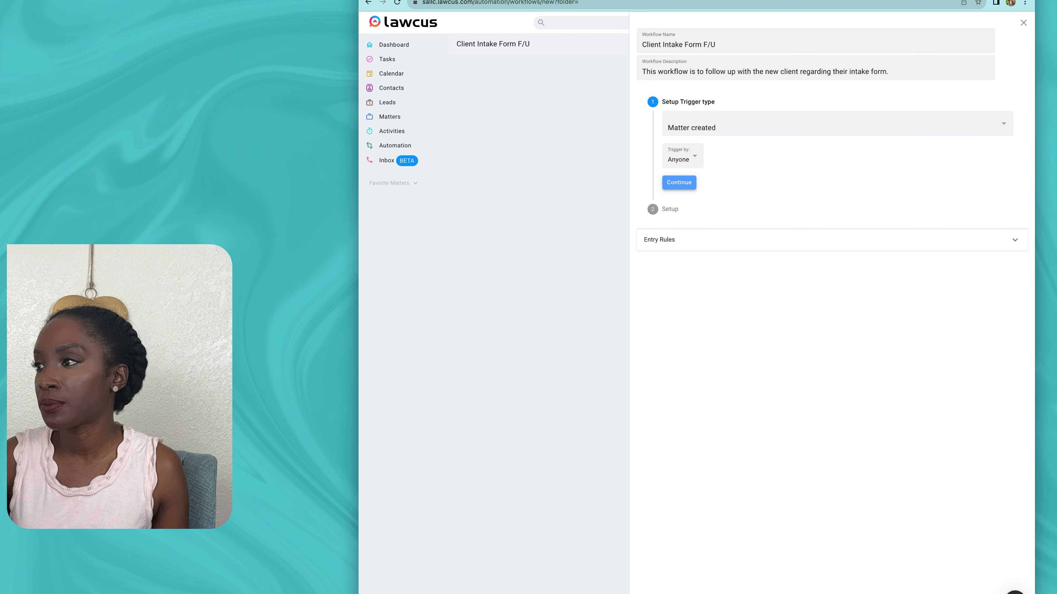
pyautogui.click(679, 182)
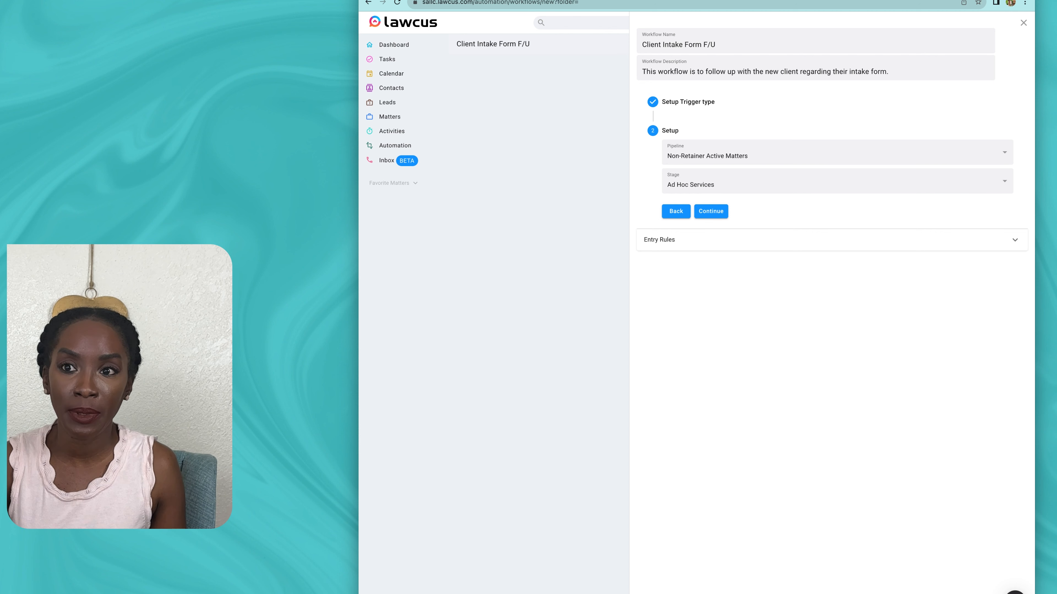
pyautogui.click(711, 211)
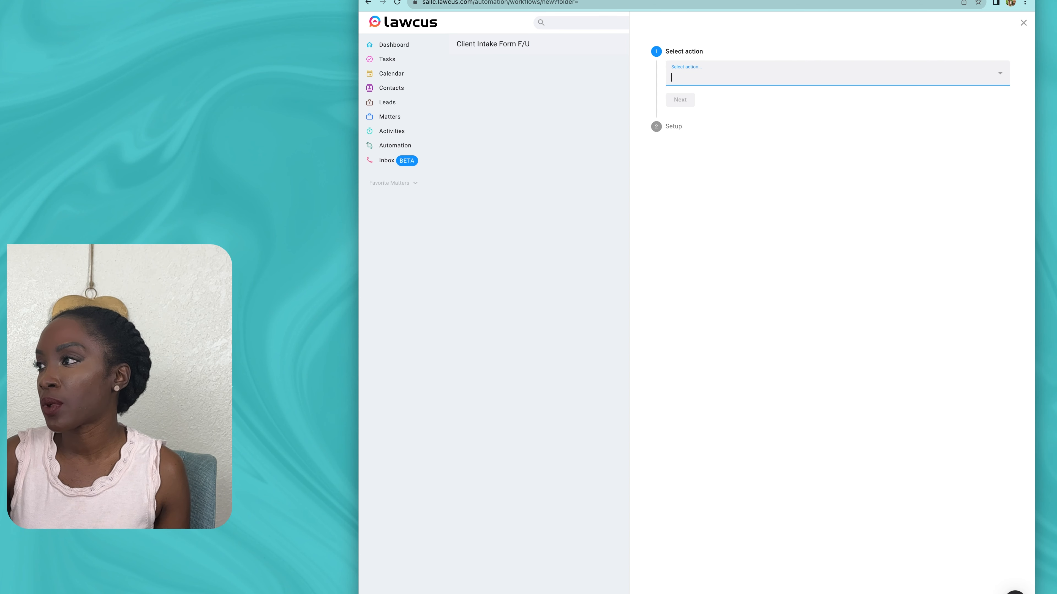
# Step: Choose Send Email as the workflow's first action and proceed to its setup
pyautogui.click(837, 74)
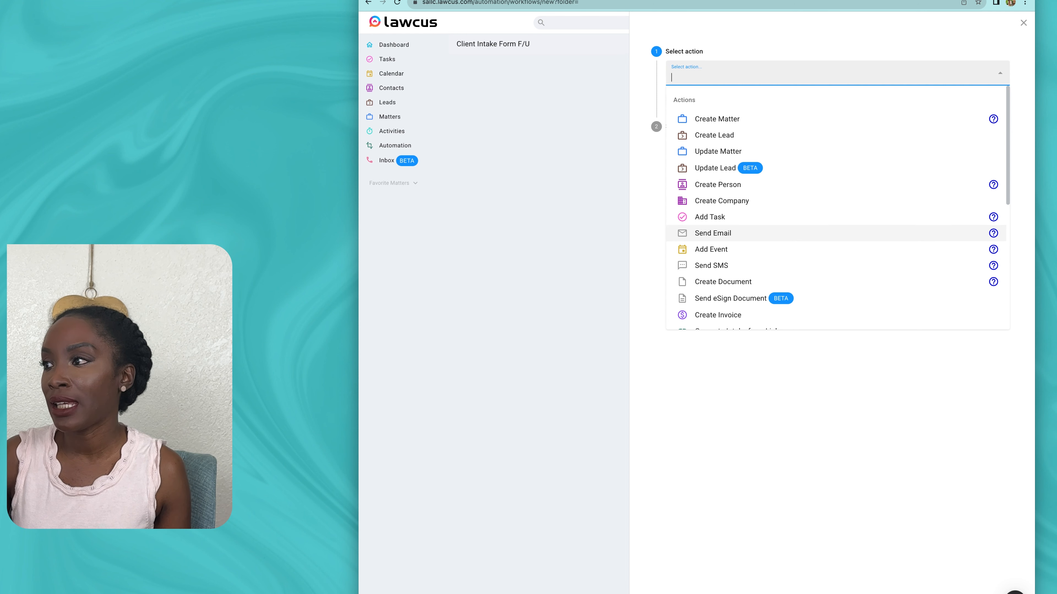
pyautogui.click(713, 233)
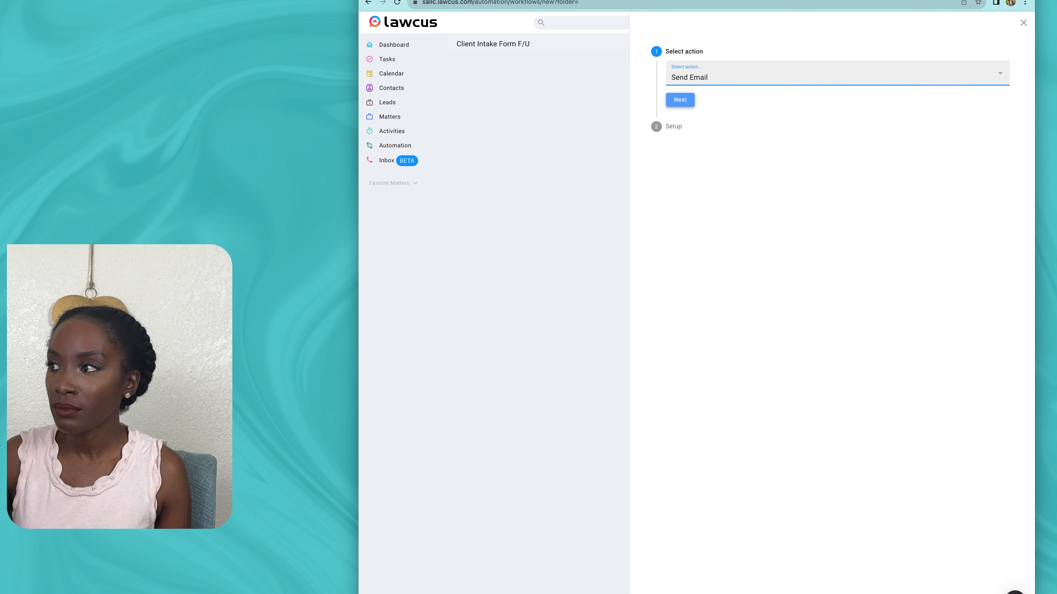
pyautogui.click(680, 100)
# Step: Set the email's sender to the Hello SALLC teammate and its recipient to the trigger's Matter name
pyautogui.click(716, 105)
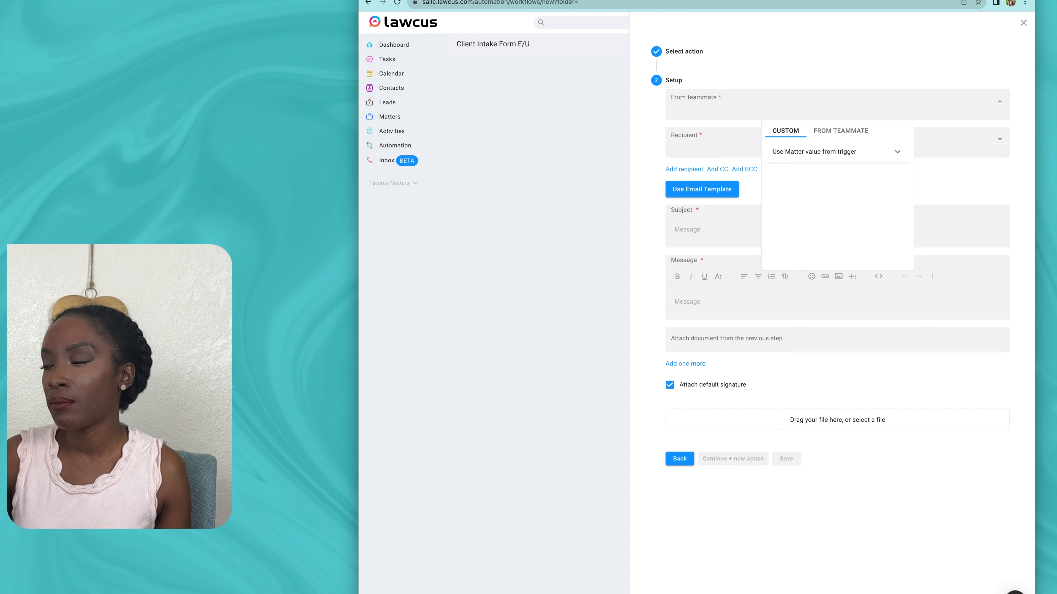
pyautogui.click(841, 131)
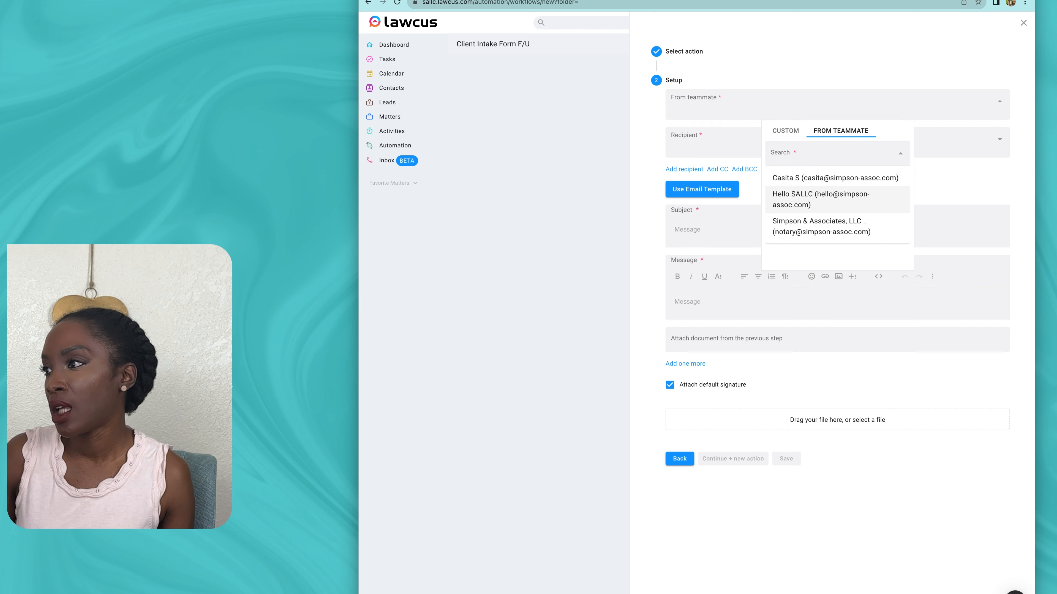
pyautogui.click(833, 200)
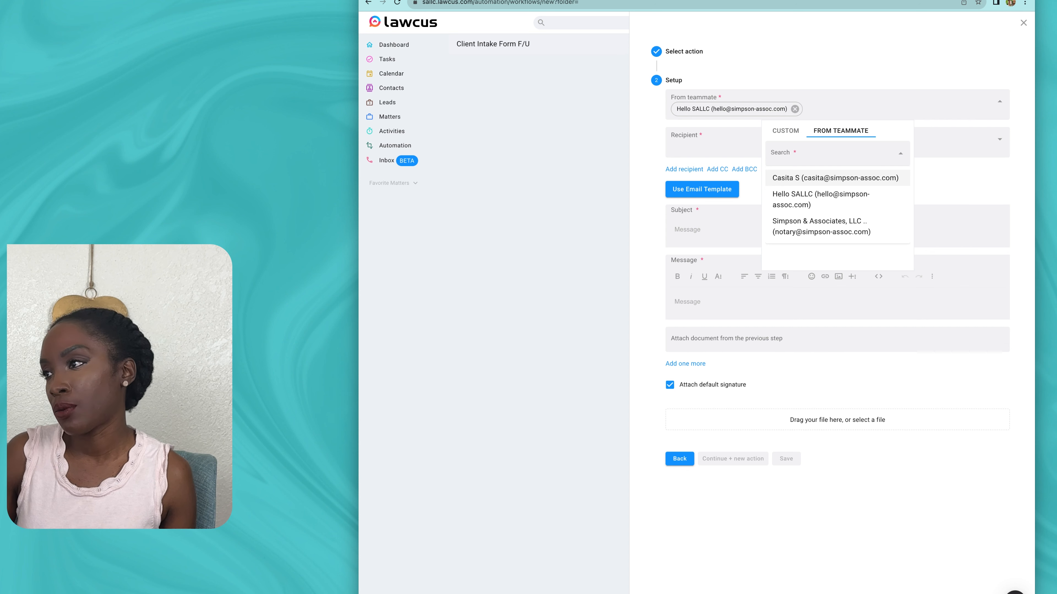
pyautogui.click(719, 144)
pyautogui.click(828, 190)
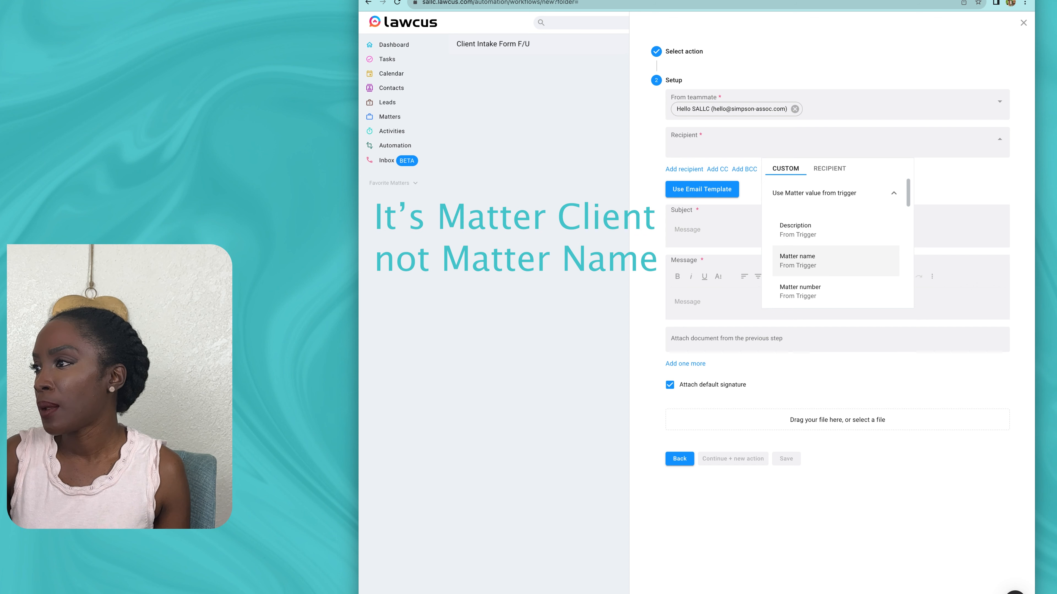
pyautogui.click(799, 261)
pyautogui.click(707, 229)
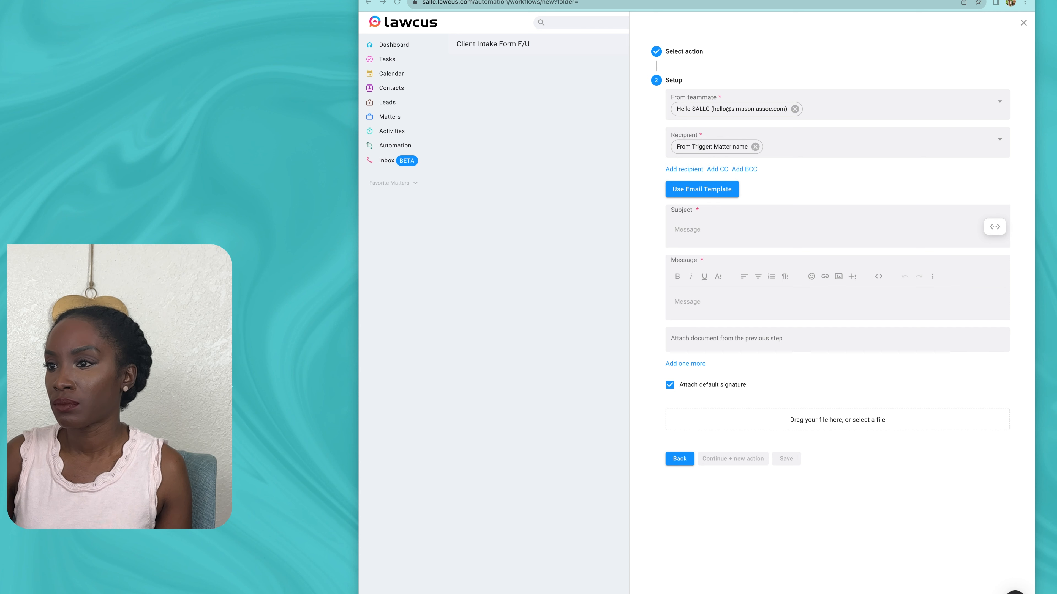
pyautogui.click(994, 227)
pyautogui.click(994, 226)
pyautogui.click(919, 230)
pyautogui.scroll(-5, 917, 330)
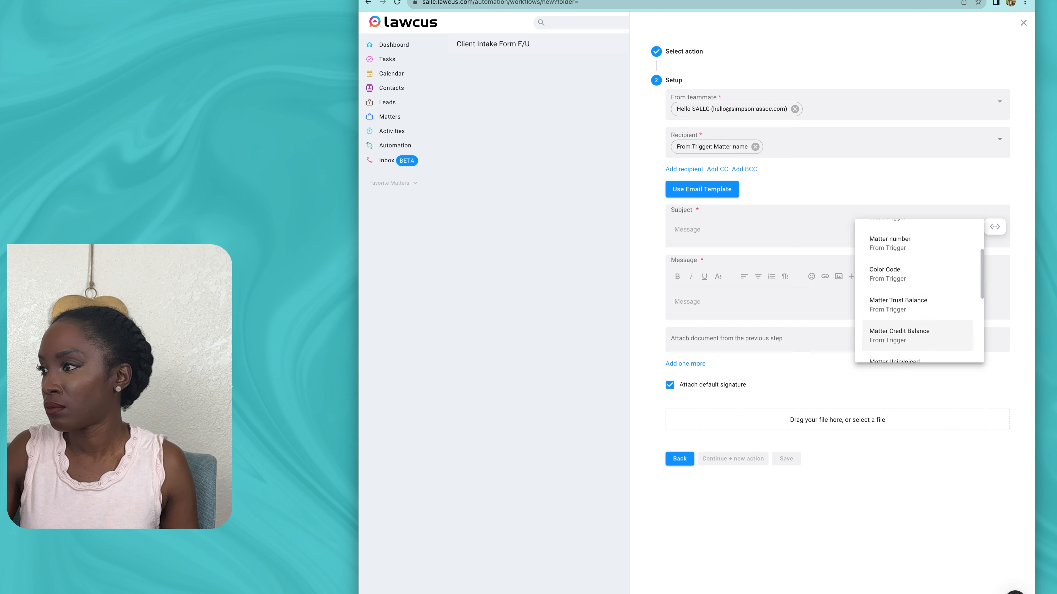
# Step: Enter the email subject "Friendly Reminder Intake Form still pending"
pyautogui.click(707, 229)
pyautogui.write('Frien')
pyautogui.press('BackSpace')
pyautogui.press('BackSpace')
pyautogui.press('BackSpace')
pyautogui.press('BackSpace')
pyautogui.press('BackSpace')
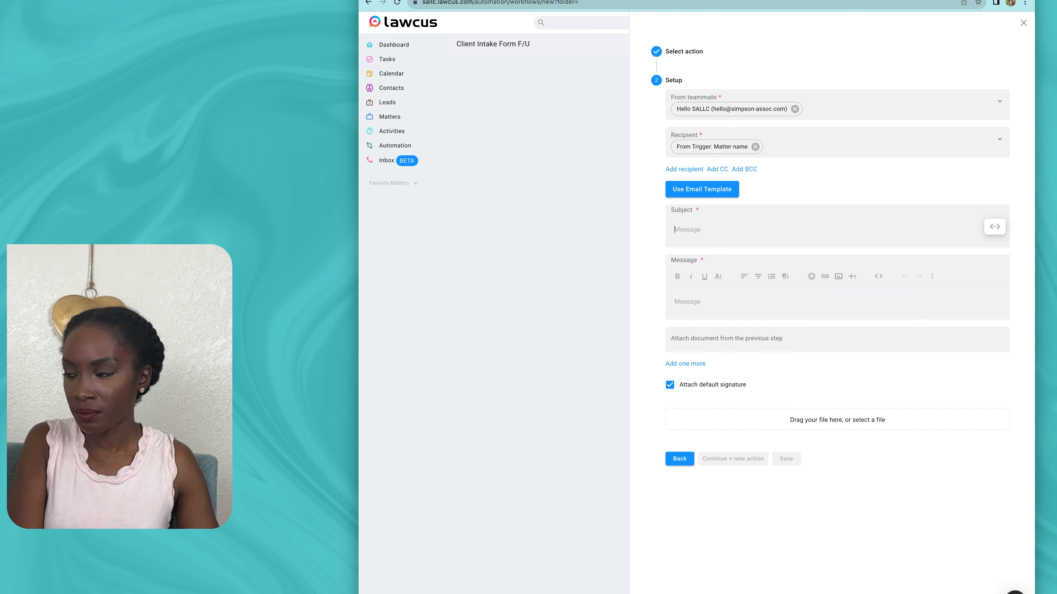
pyautogui.write('Friendly Reminder re you')
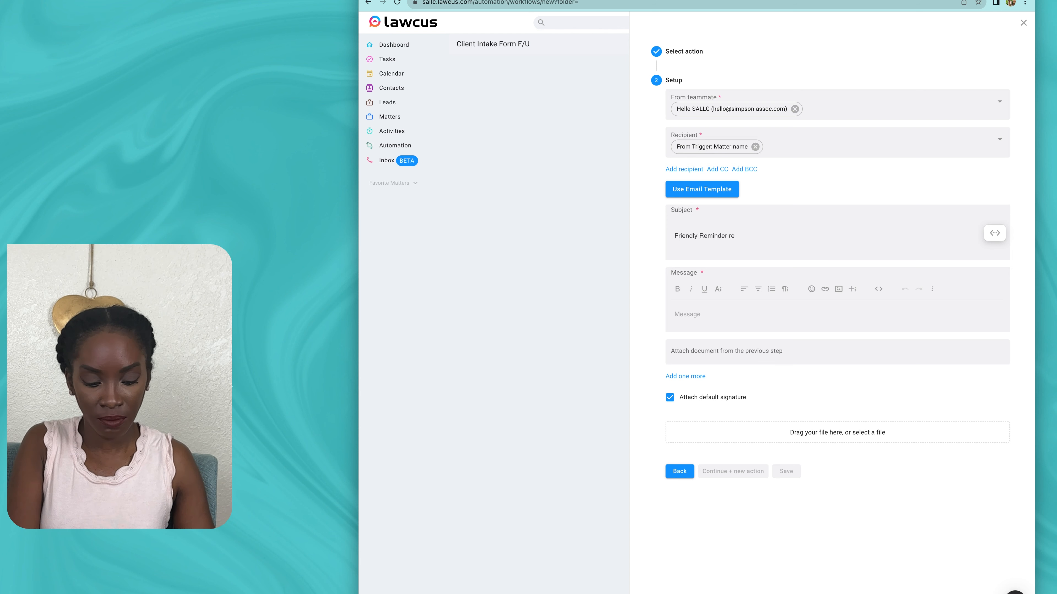
pyautogui.press('BackSpace')
pyautogui.press('BackSpace')
pyautogui.press('BackSpace')
pyautogui.press('BackSpace')
pyautogui.press('BackSpace')
pyautogui.press('BackSpace')
pyautogui.press('BackSpace')
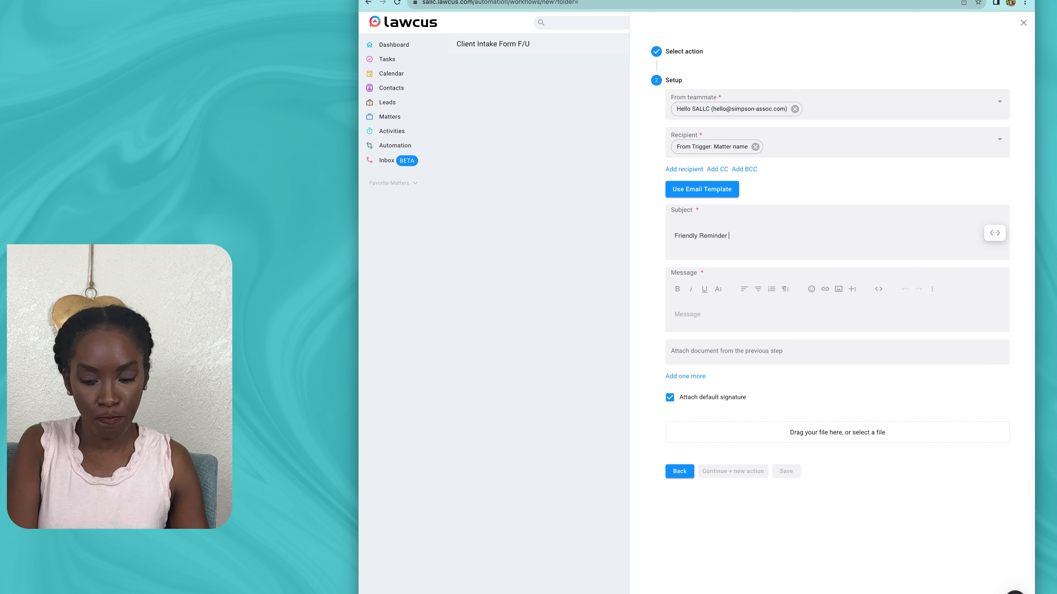
pyautogui.write('Intake Form still')
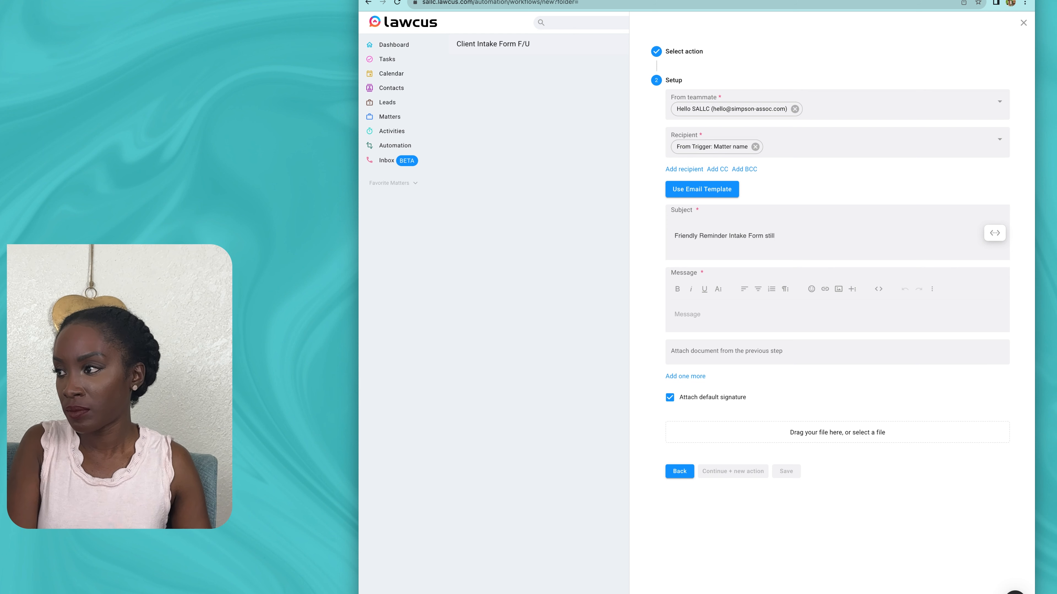
pyautogui.write(' pending')
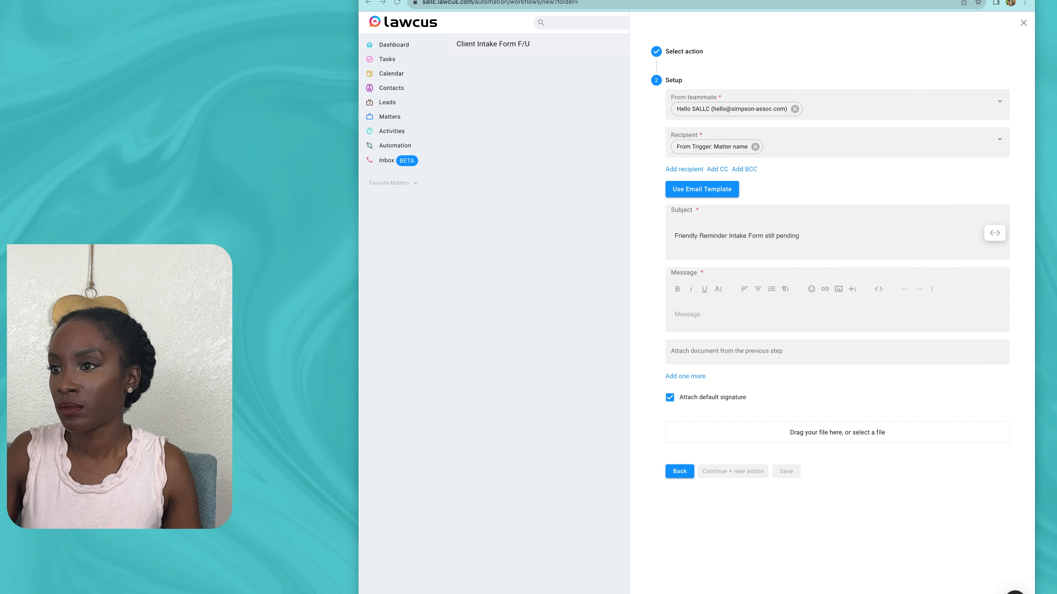
# Step: Paste the copied intake form reminder text into the email's message body
pyautogui.click(836, 314)
pyautogui.press('super+v')
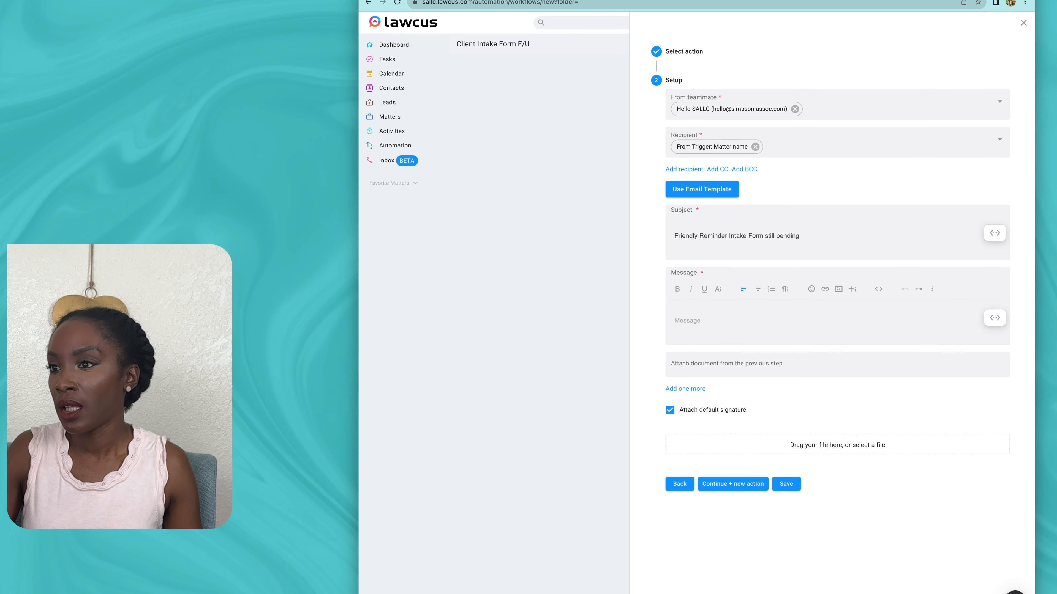
pyautogui.press('super+v')
pyautogui.scroll(5, 836, 371)
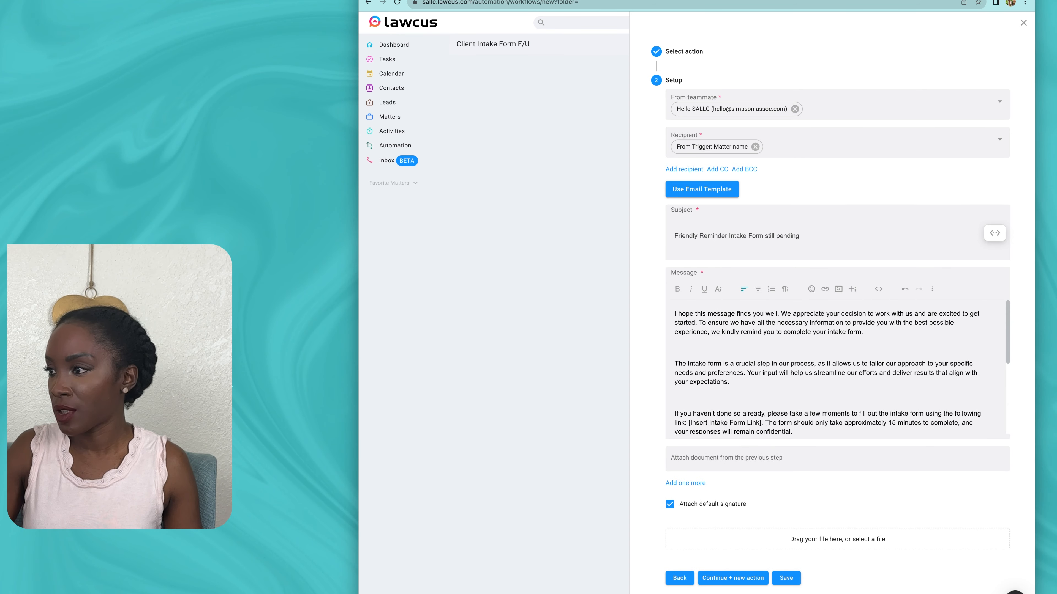
# Step: Start the message with the greeting "Hi", the trigger's Matter name and a comma on its own line, and save the email action
pyautogui.click(676, 313)
pyautogui.write('Hi')
pyautogui.click(995, 311)
pyautogui.click(920, 313)
pyautogui.click(887, 381)
pyautogui.click(770, 314)
pyautogui.write(',')
pyautogui.press('Return')
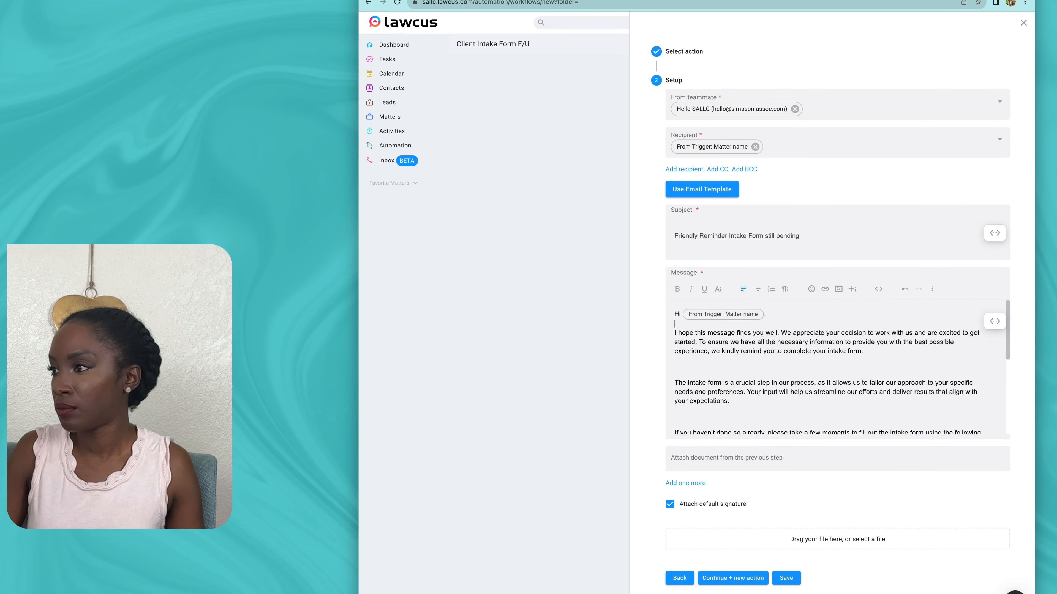
pyautogui.scroll(-5, 840, 368)
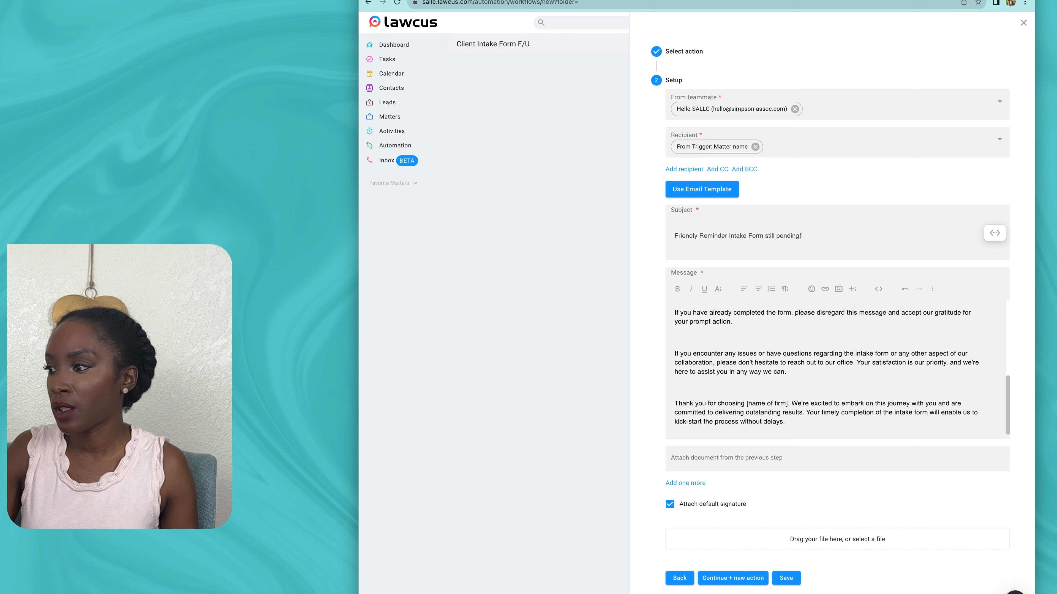
pyautogui.click(786, 578)
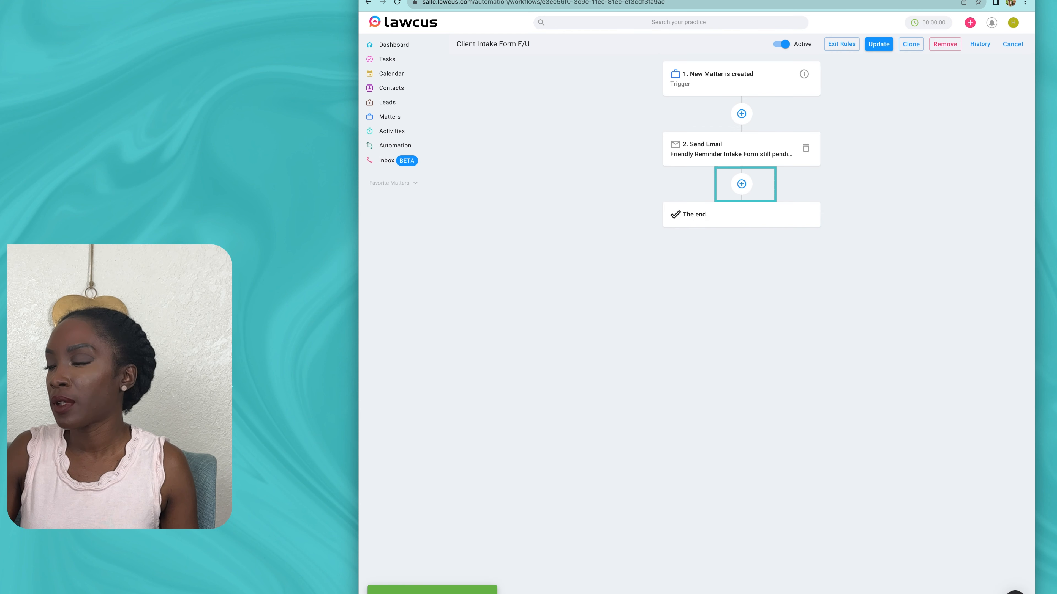
# Step: Insert an Add Task action after the Send Email action and link it to the trigger's Matter Id/Lead Id
pyautogui.click(741, 184)
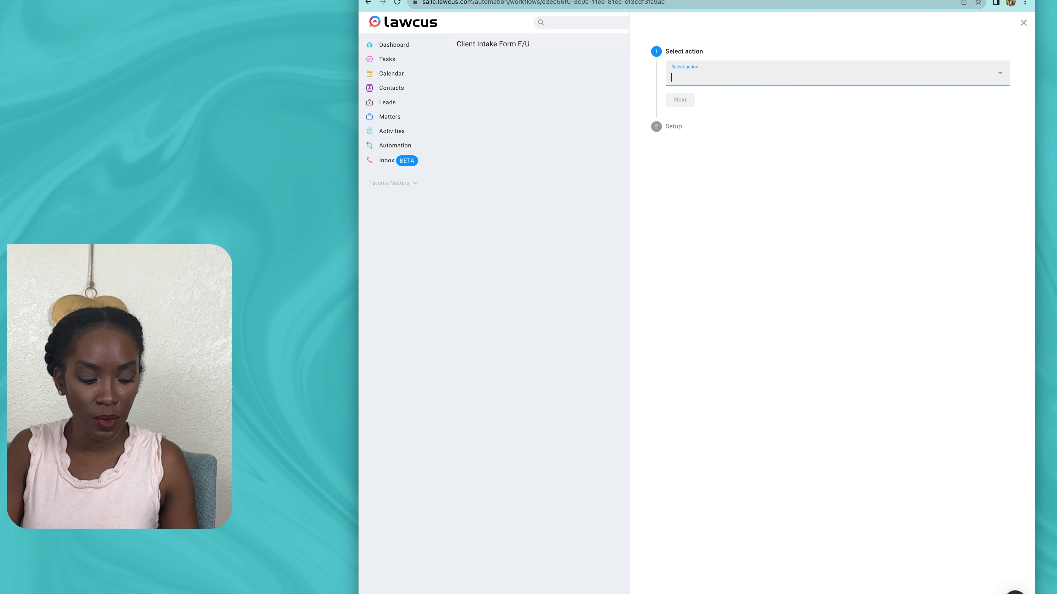
pyautogui.write('add')
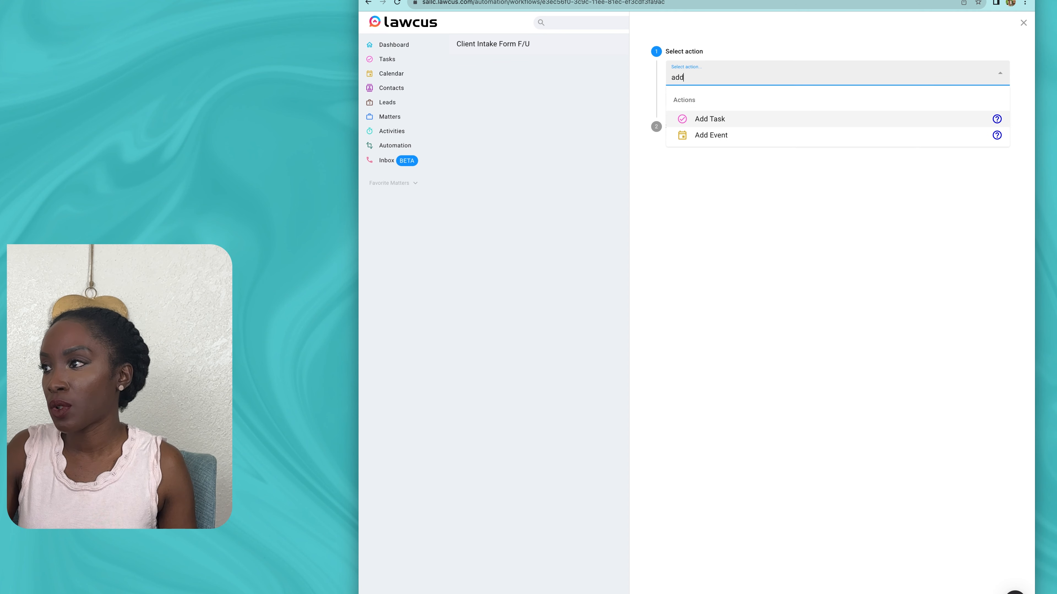
pyautogui.click(710, 119)
pyautogui.click(679, 100)
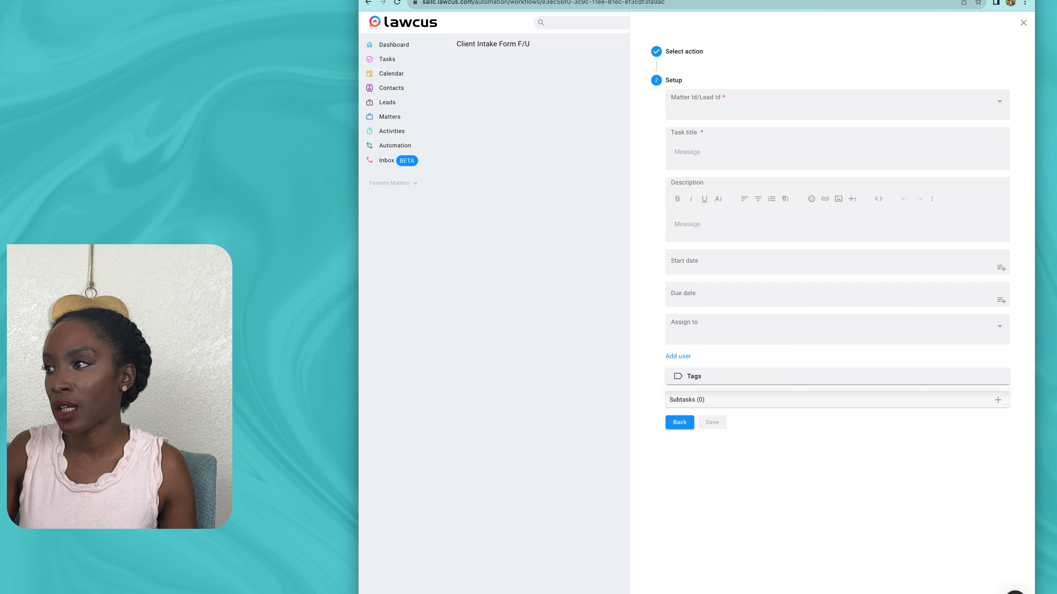
pyautogui.click(837, 104)
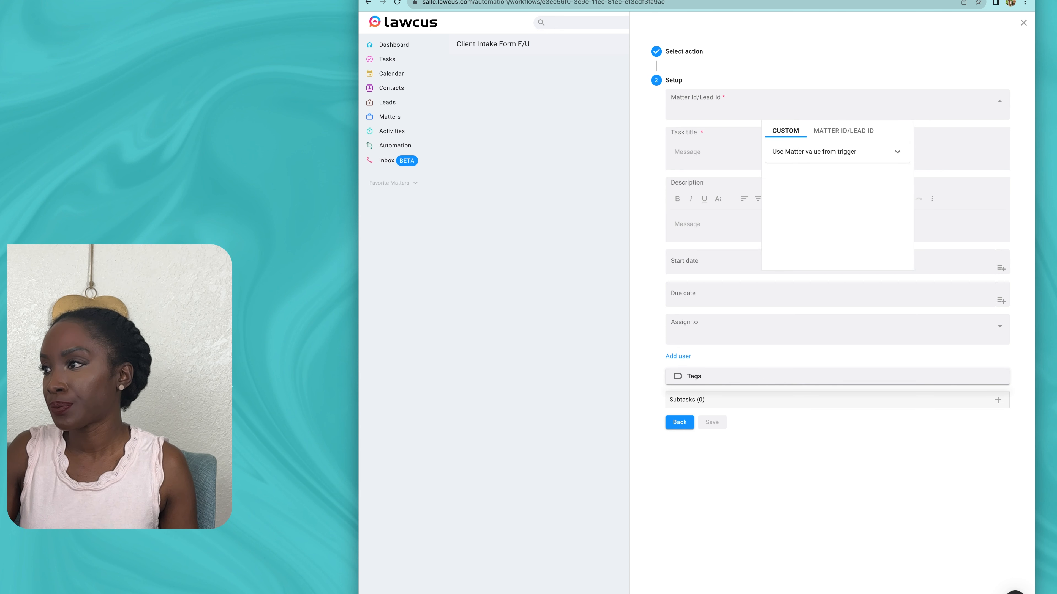
pyautogui.click(815, 153)
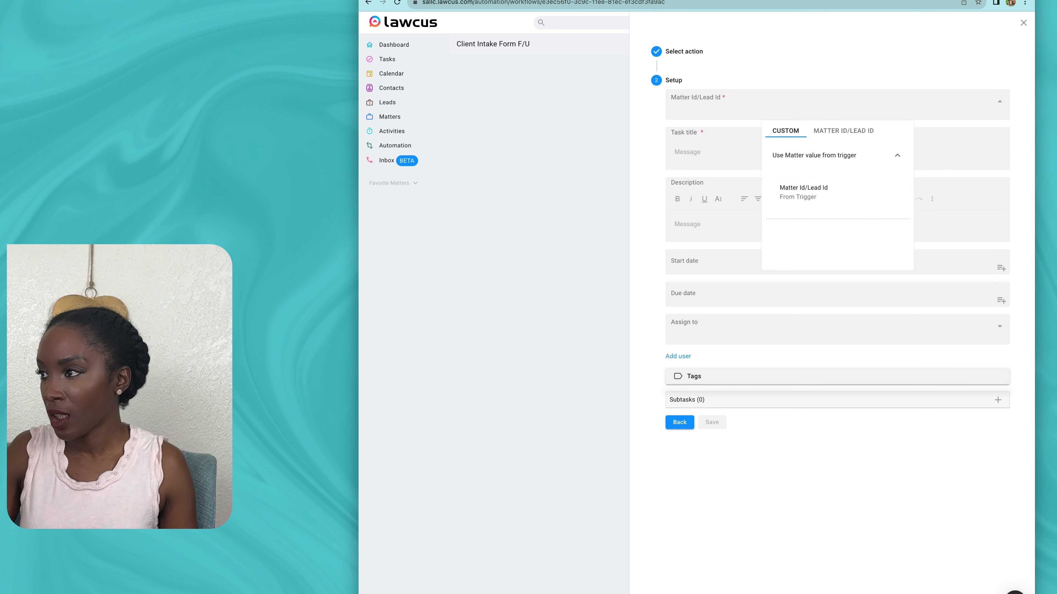
pyautogui.click(807, 190)
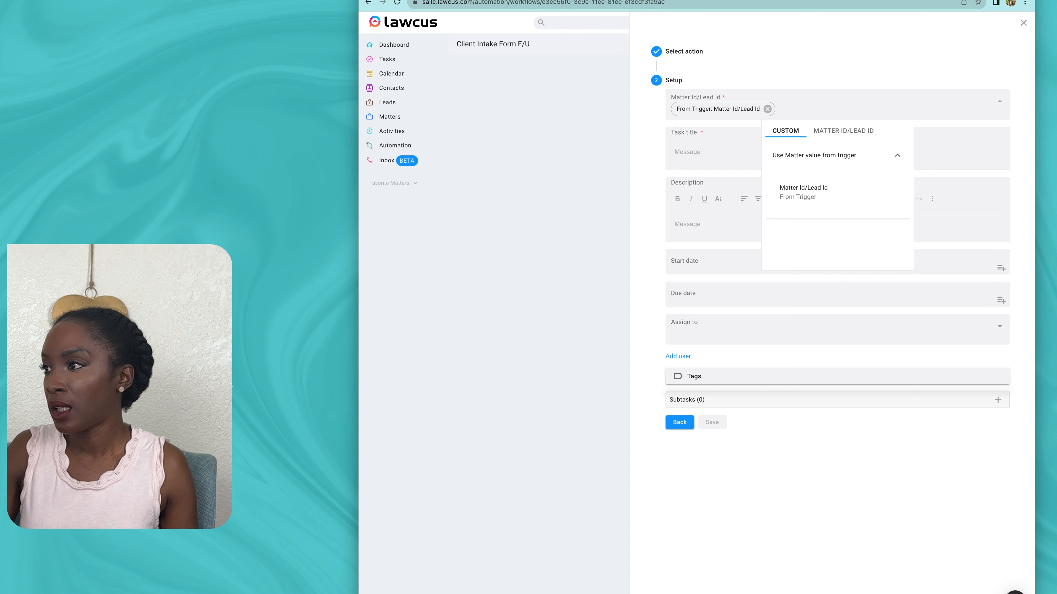
# Step: Title the task with the trigger's Matter name followed by "- Email sent regarding intake form. Have we received it?"
pyautogui.click(957, 150)
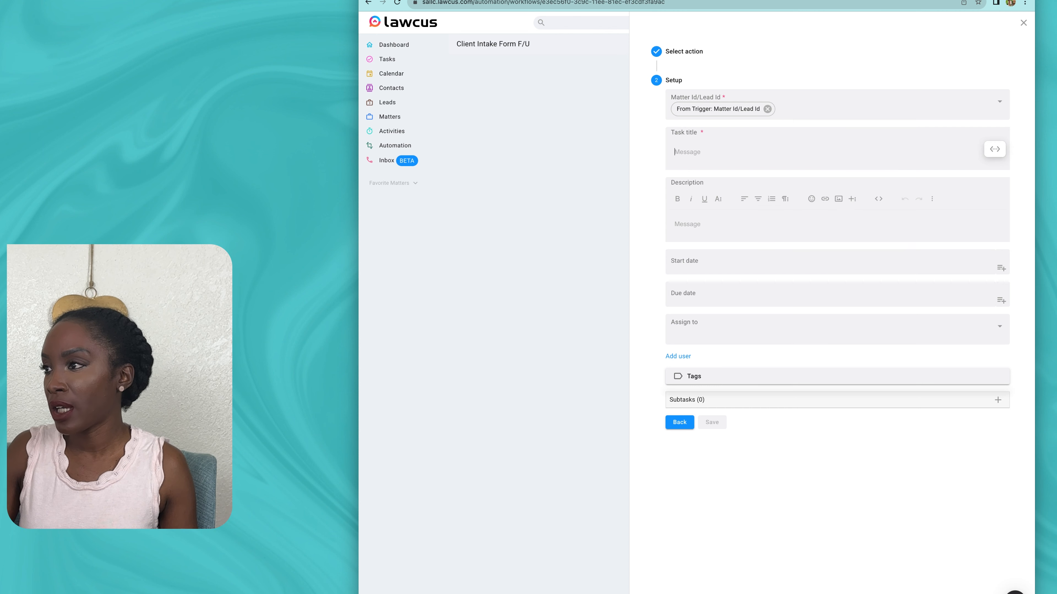
pyautogui.click(994, 149)
pyautogui.click(919, 152)
pyautogui.click(894, 222)
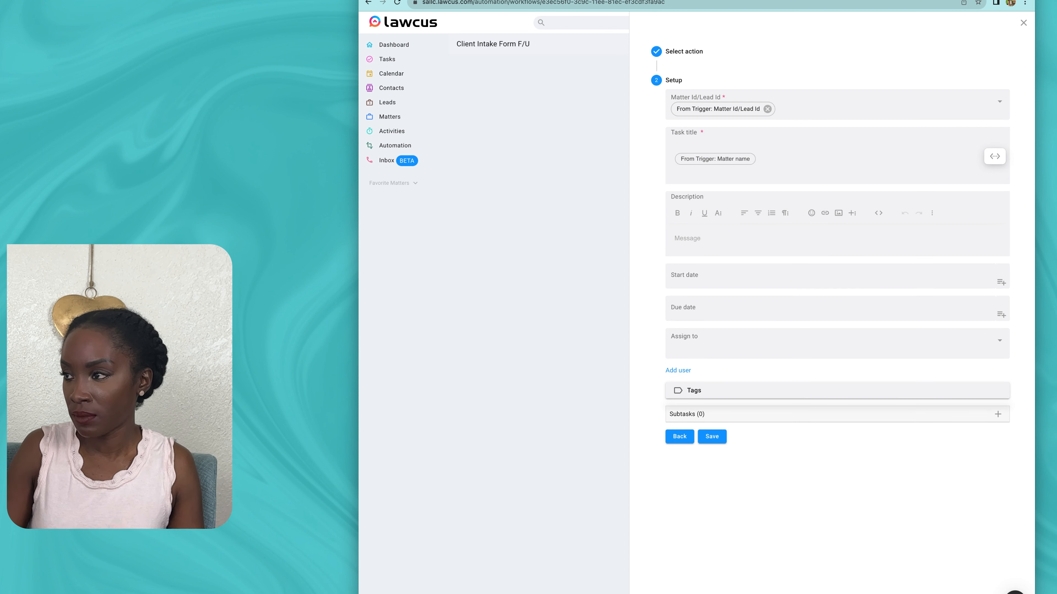
pyautogui.write('- Email sent regarding intake form')
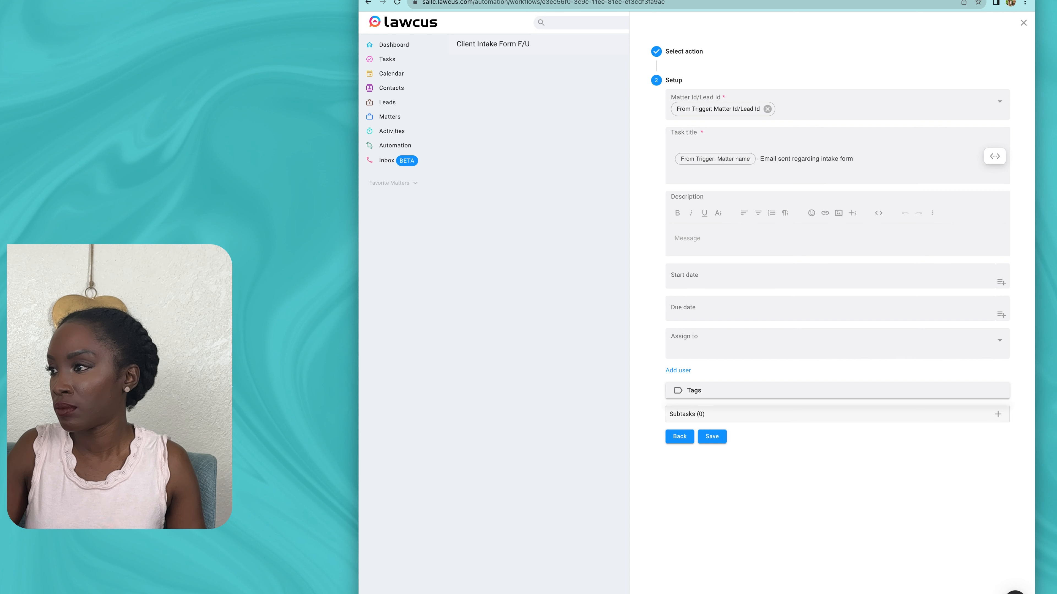
pyautogui.write('. Have we r')
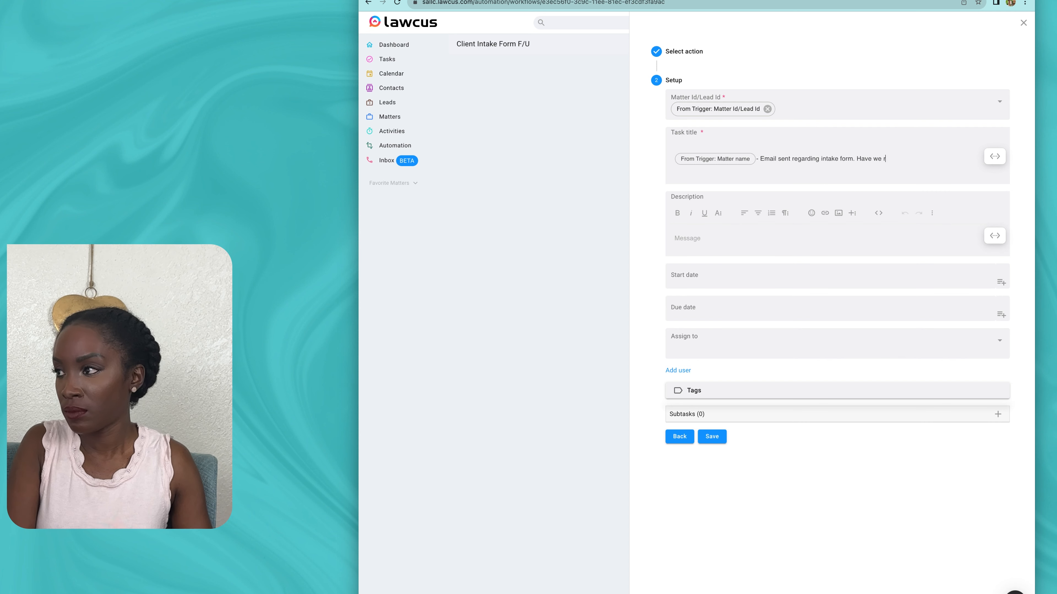
pyautogui.write('eceived it?')
# Step: Add description "We sent an email to the client to follow up on their intake form. This task is to ensure we receive the completed intake form back."
pyautogui.click(687, 239)
pyautogui.write('We sent an email to the ')
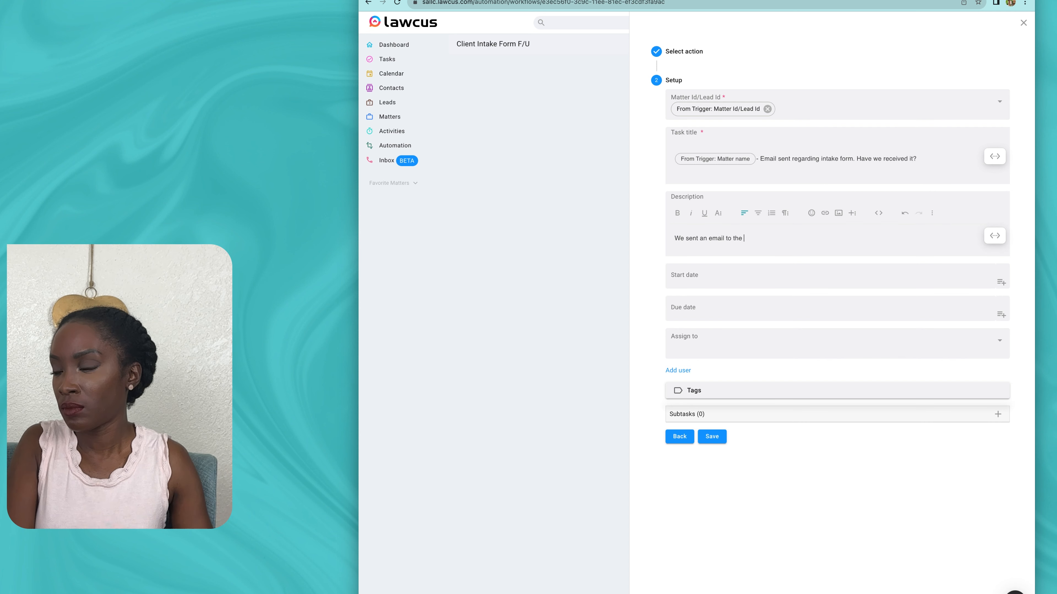
pyautogui.write('client to follow up on their intake form. This task is to ensure we receibe')
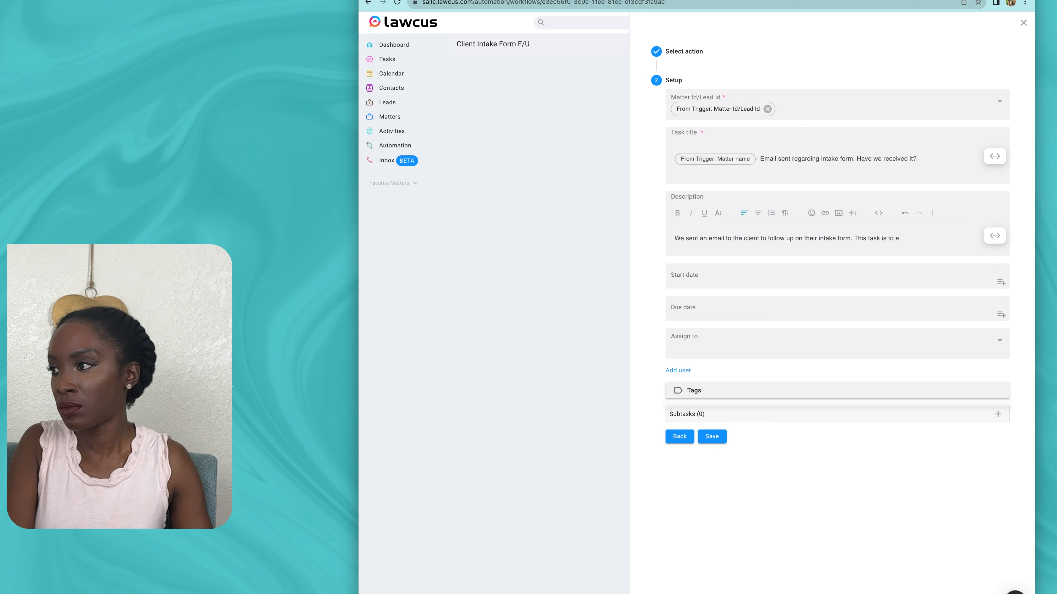
pyautogui.press('BackSpace')
pyautogui.press('BackSpace')
pyautogui.press('BackSpace')
pyautogui.write('ve the completed intake fo')
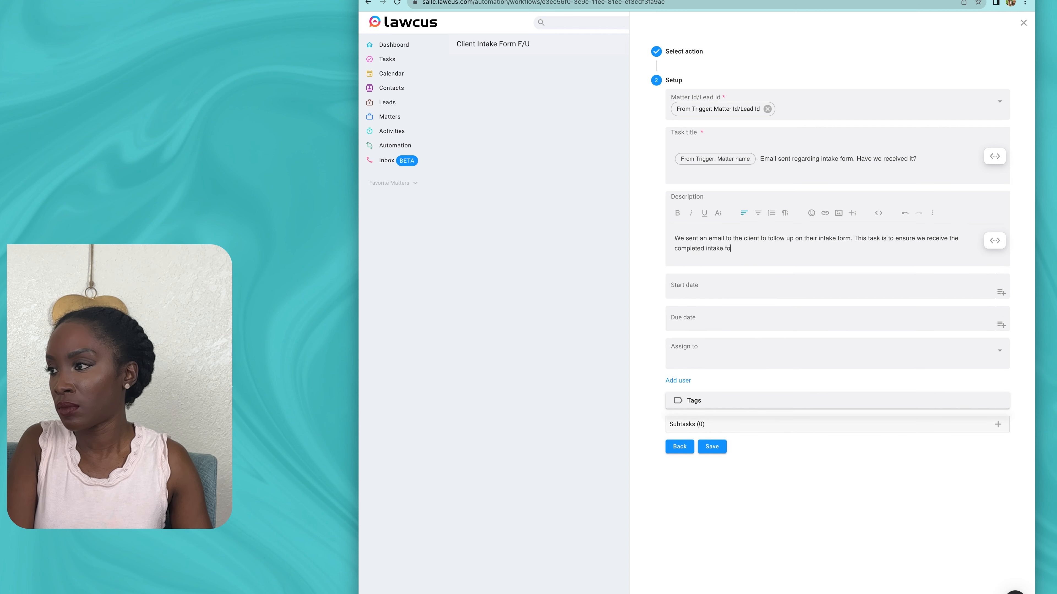
pyautogui.write('rm back.')
# Step: Set the task's start date to trigger date + 1 business day and its due date to trigger date + 3 business days
pyautogui.click(724, 287)
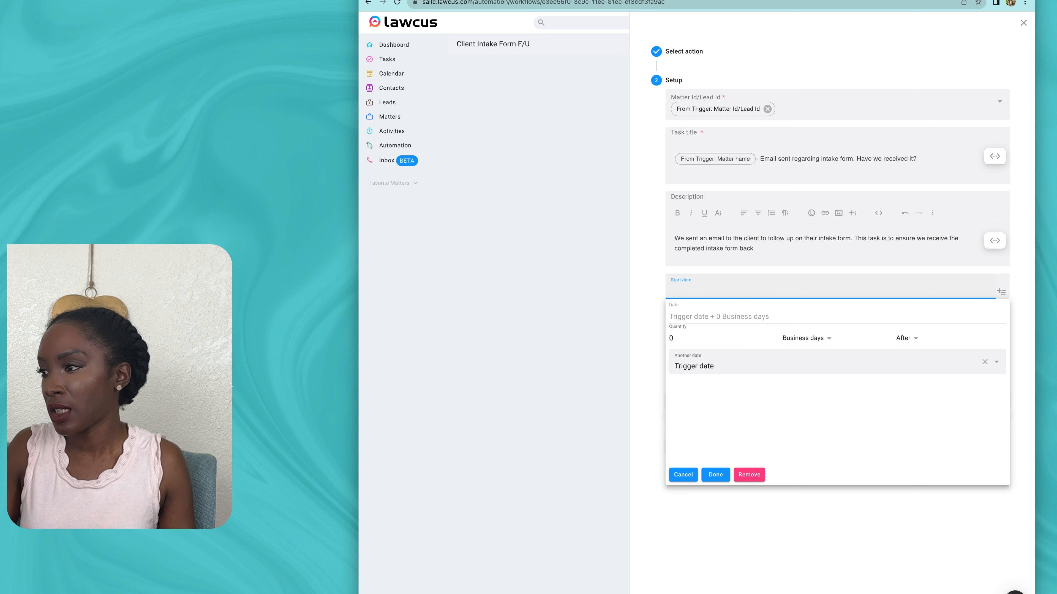
pyautogui.click(733, 363)
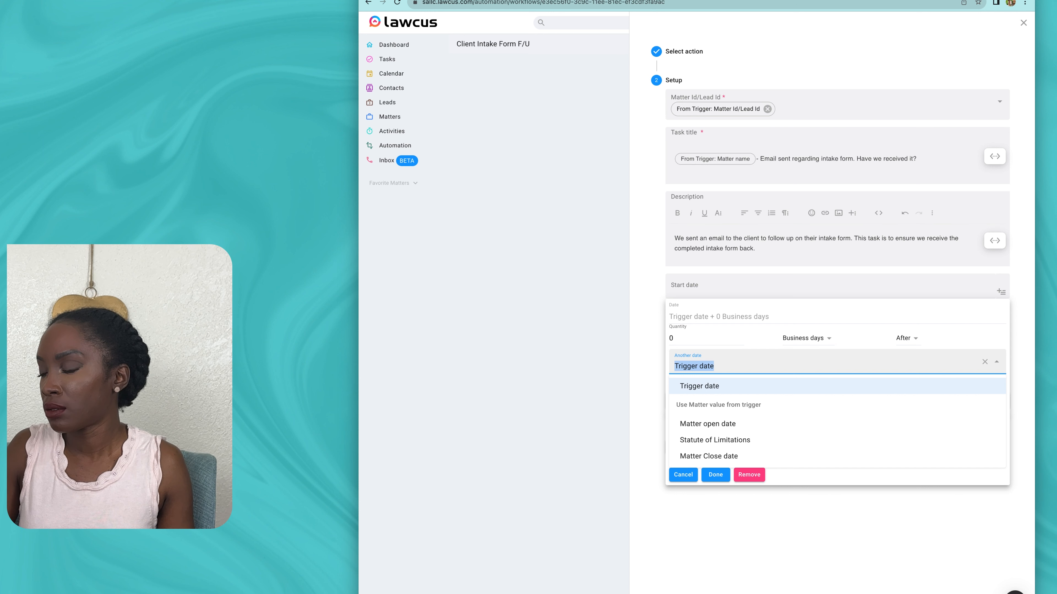
pyautogui.click(722, 338)
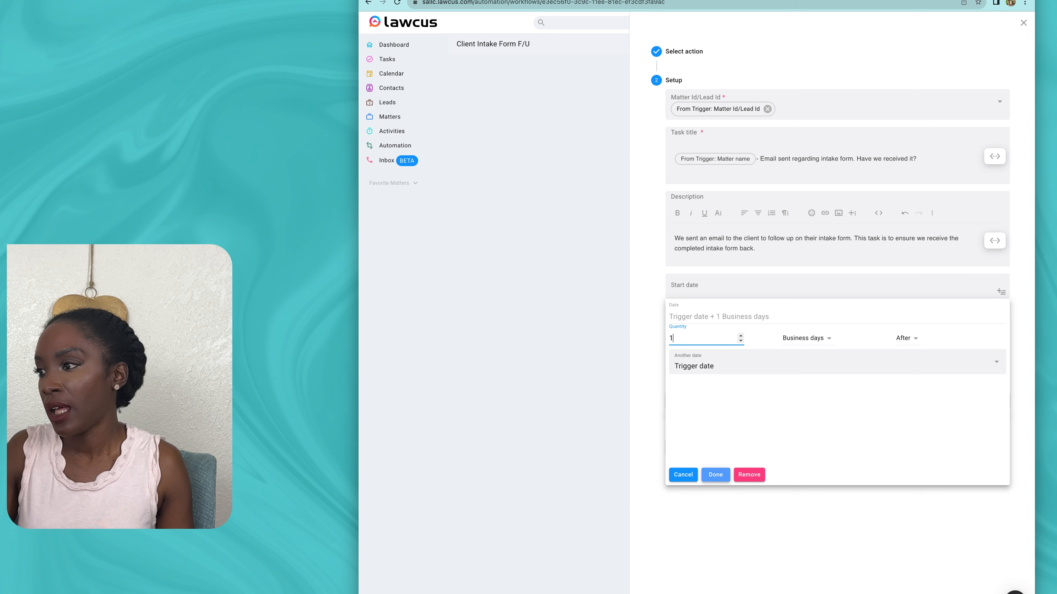
pyautogui.click(715, 474)
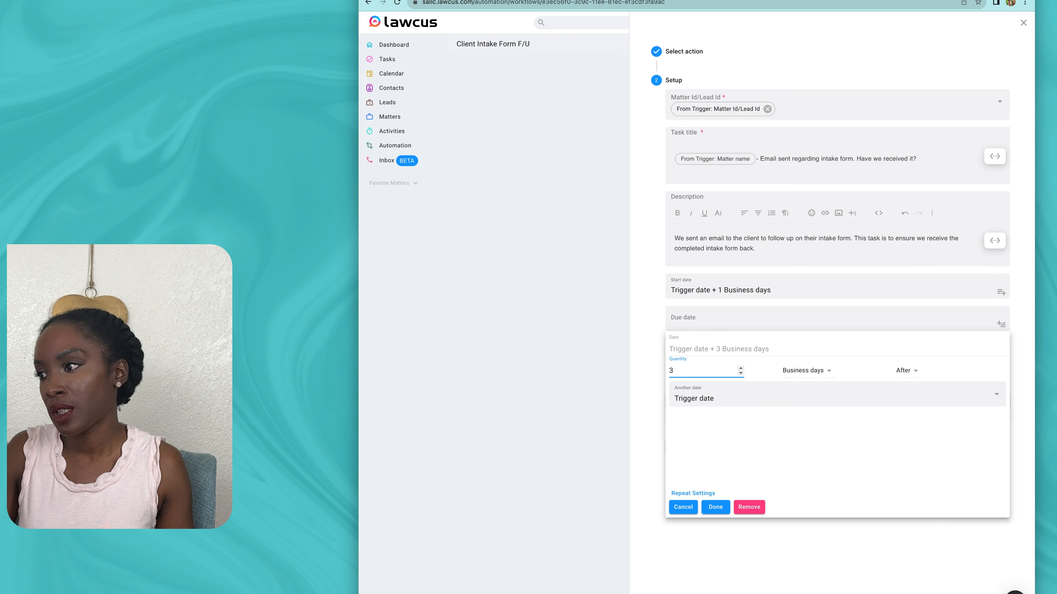
pyautogui.click(716, 507)
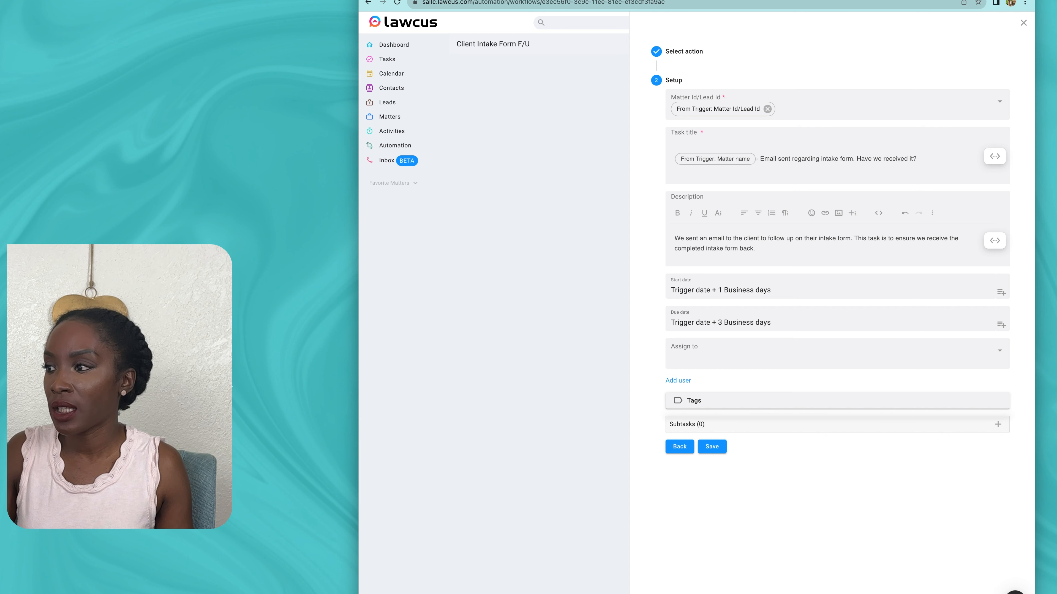
# Step: Assign the follow-up task to Simpson & Associates, LLC and save the Add Task action
pyautogui.click(837, 354)
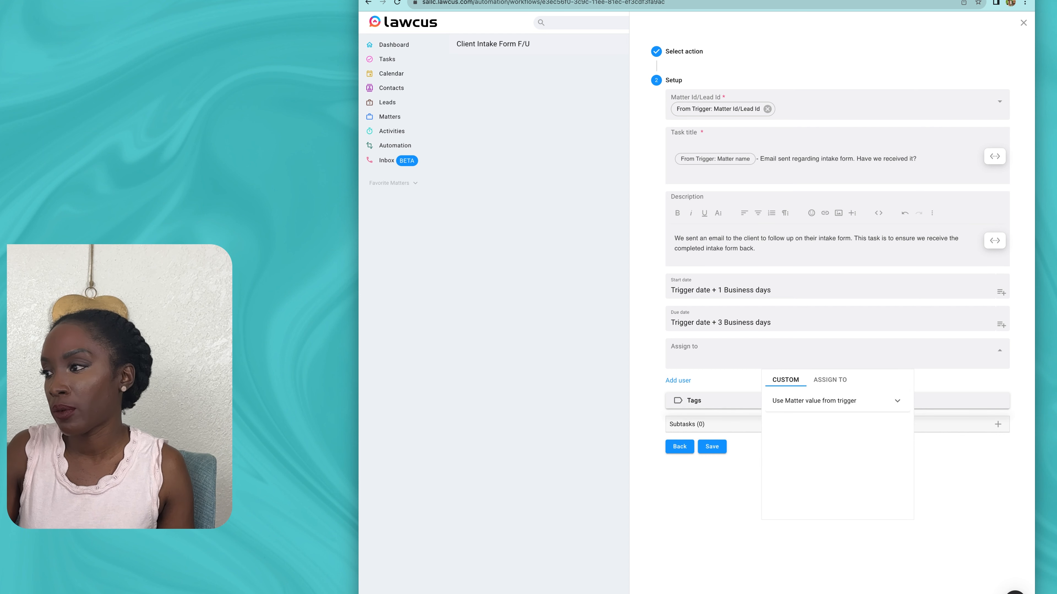
pyautogui.click(830, 380)
pyautogui.click(819, 475)
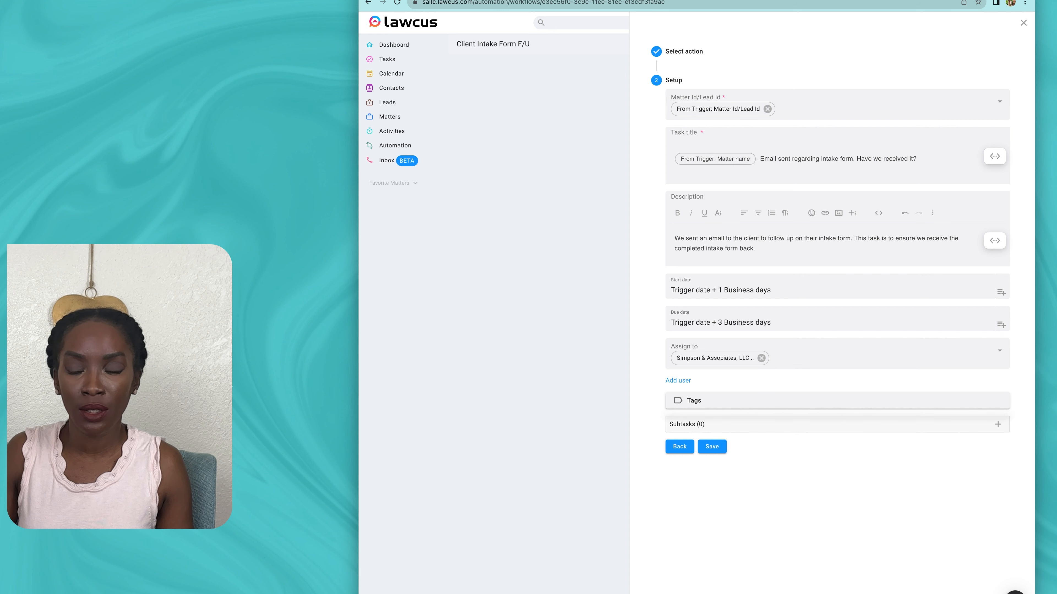
pyautogui.click(712, 446)
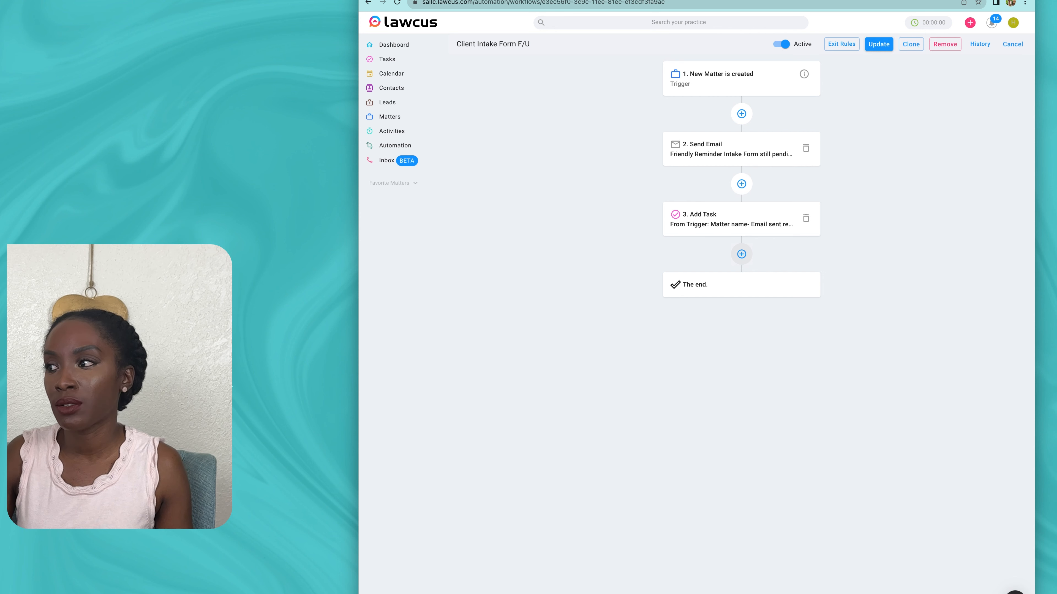
# Step: Insert a Logic Condition action after the Add Task action and proceed to its branch setup
pyautogui.click(741, 254)
pyautogui.write('logi')
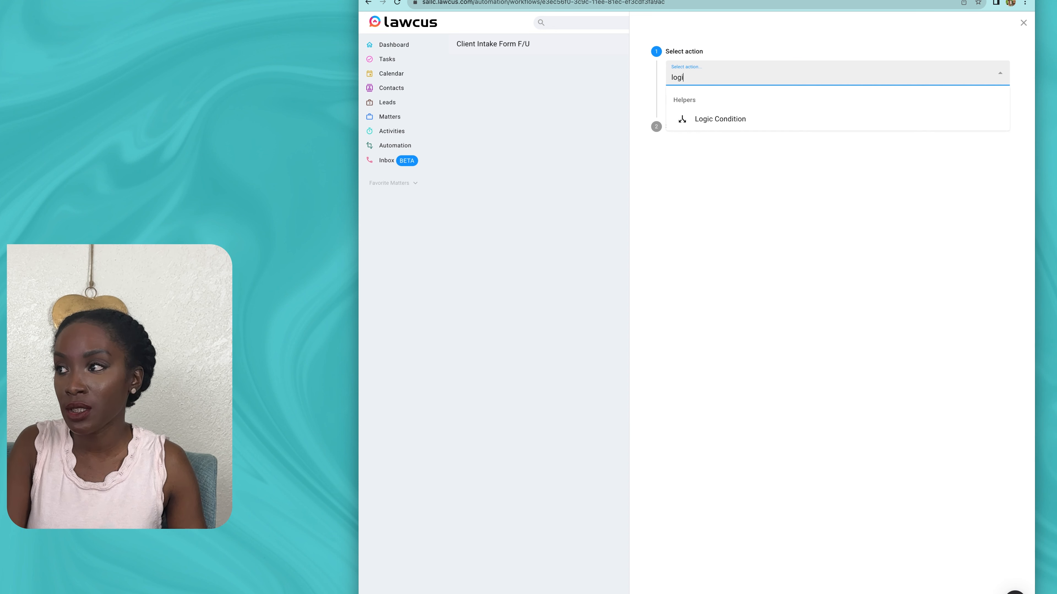
pyautogui.press('Down')
pyautogui.press('Return')
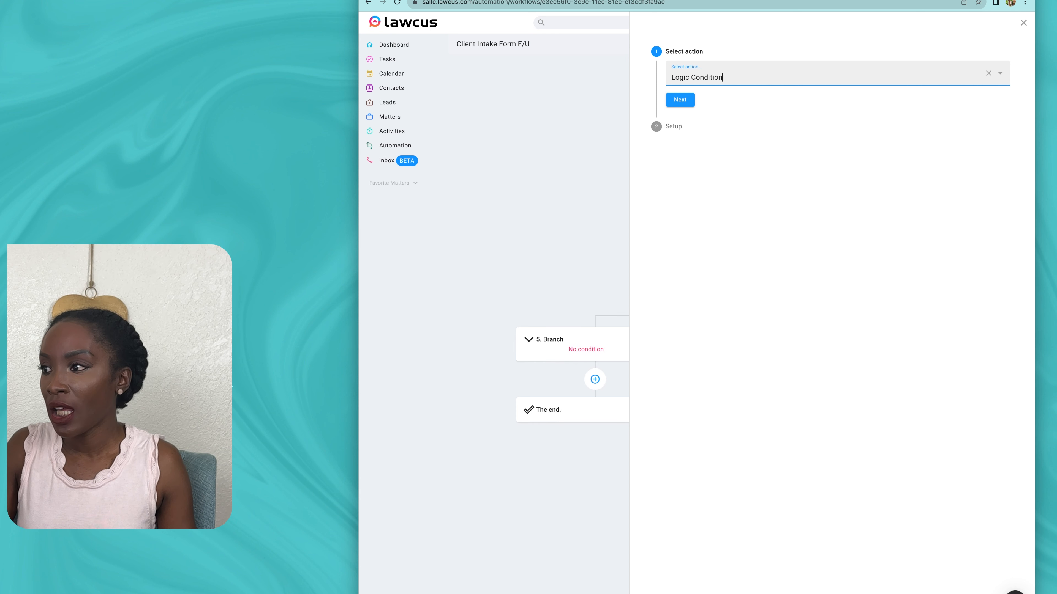
pyautogui.press('Tab')
pyautogui.press('Return')
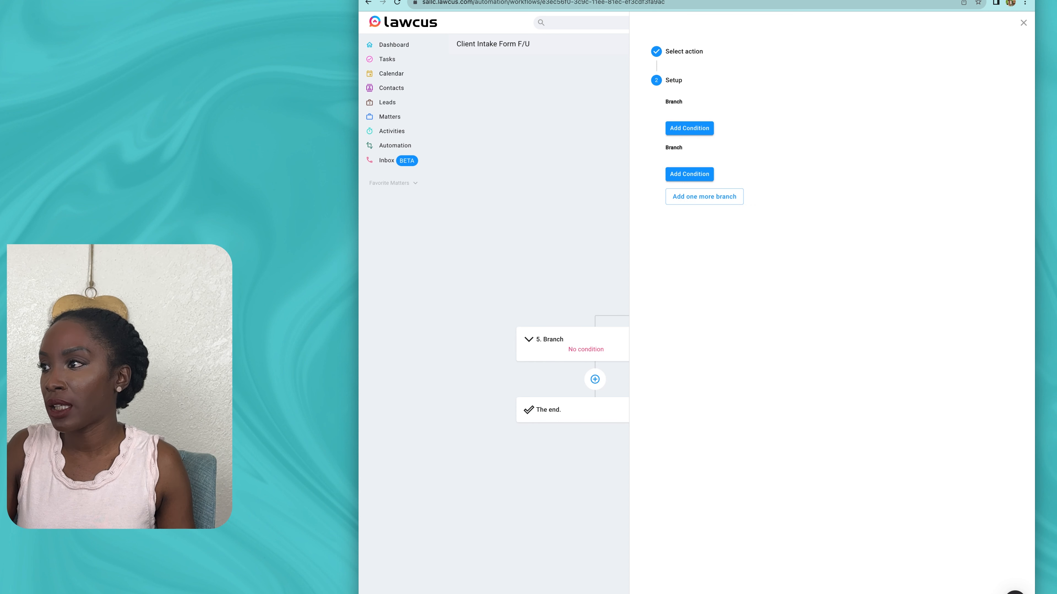
# Step: Set Branch A's condition so that the task's Tags field contains Intake Form Completed, and return to the workflow diagram
pyautogui.click(690, 128)
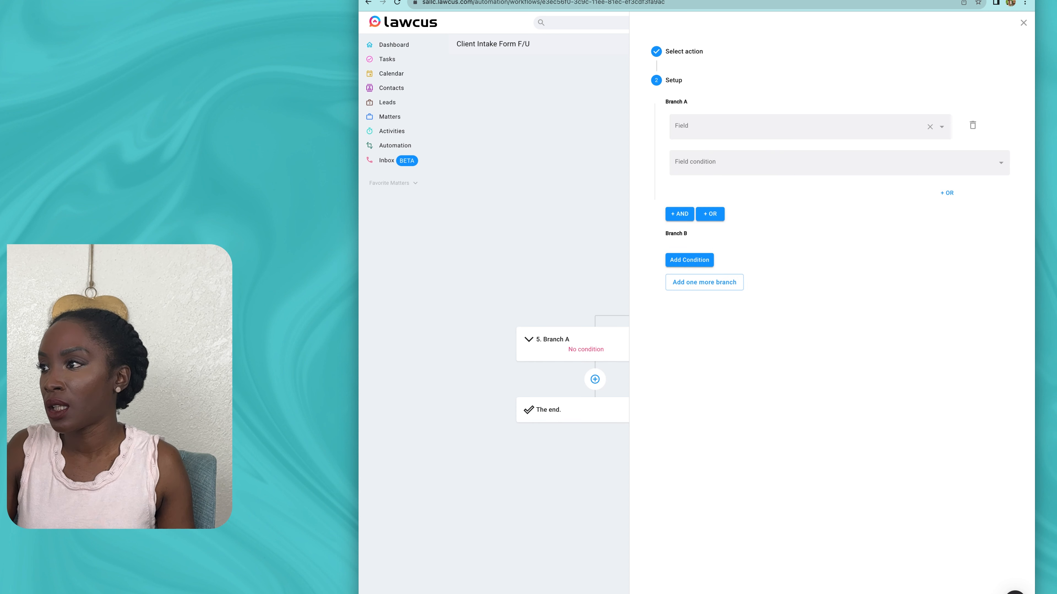
pyautogui.click(693, 128)
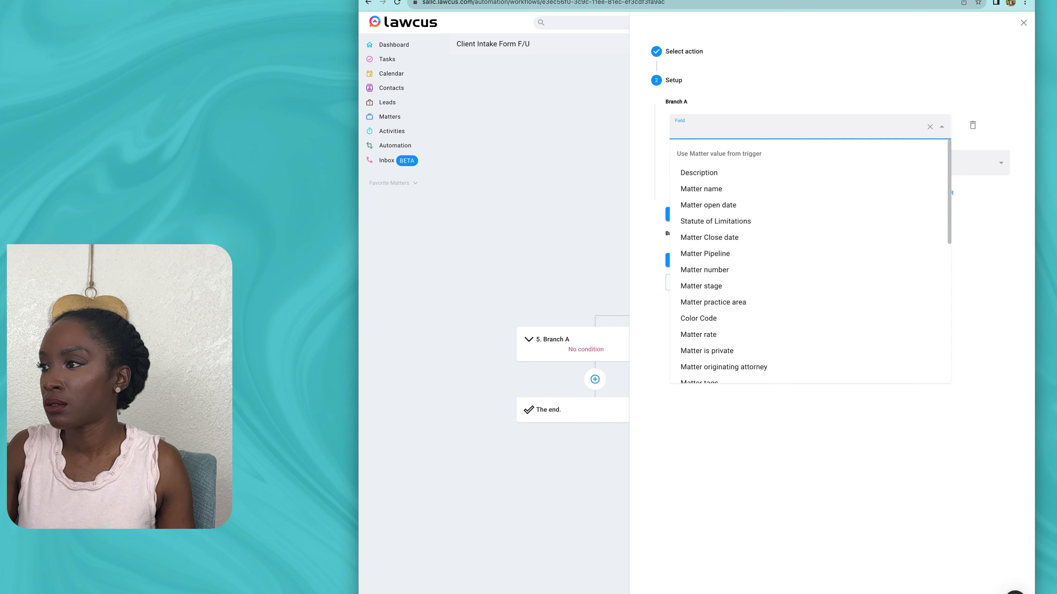
pyautogui.scroll(-5, 807, 279)
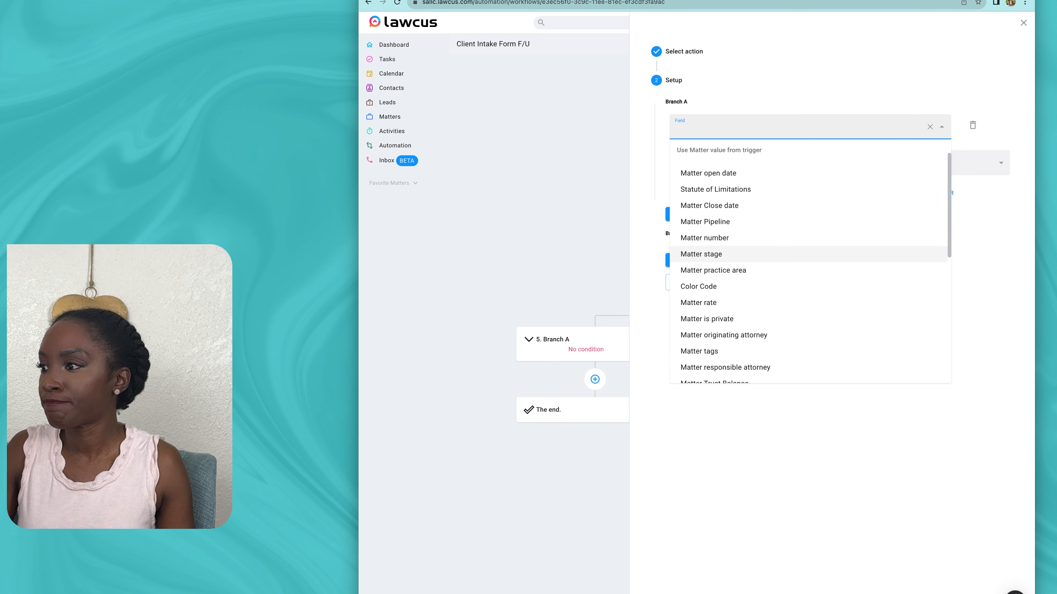
pyautogui.scroll(-6, 808, 279)
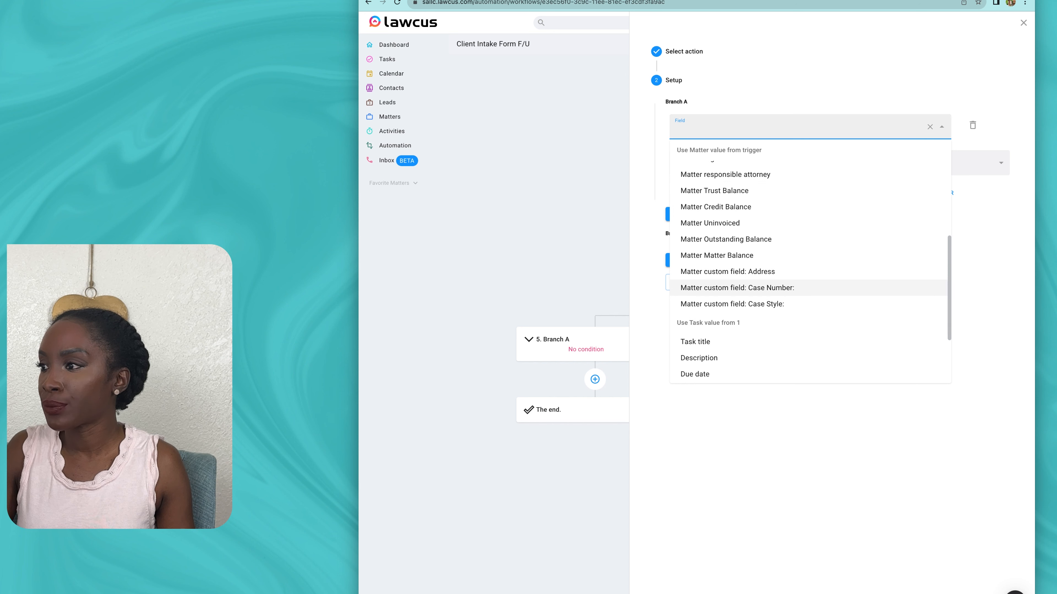
pyautogui.scroll(-1, 807, 277)
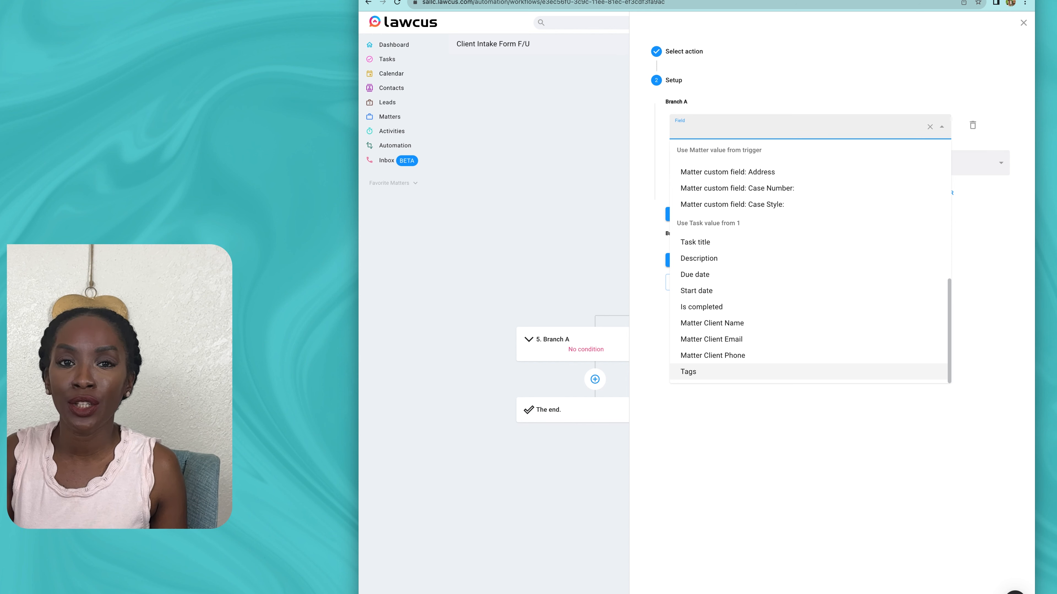
pyautogui.press('Return')
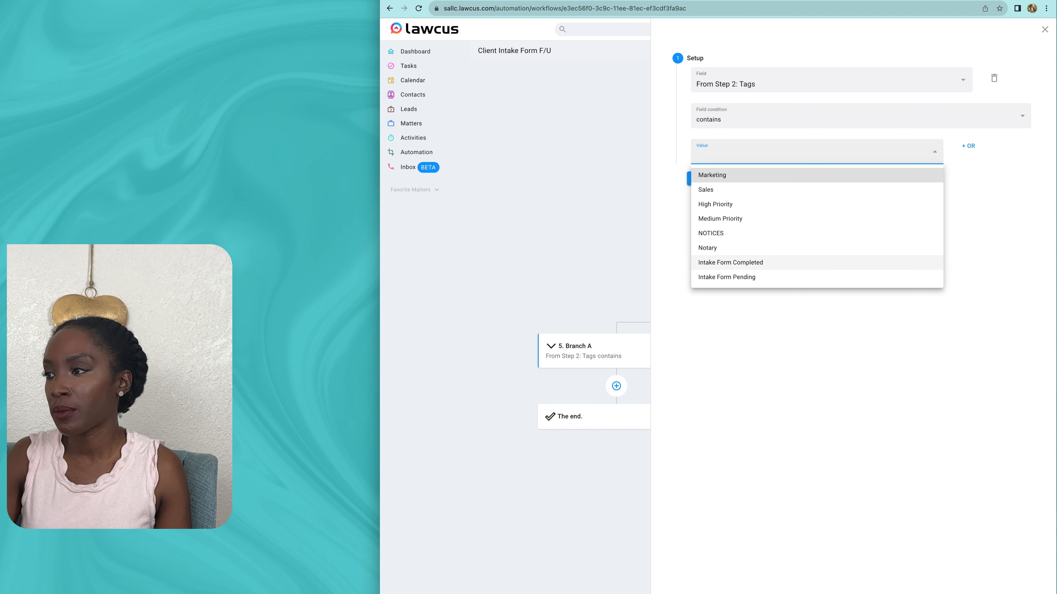
pyautogui.click(730, 262)
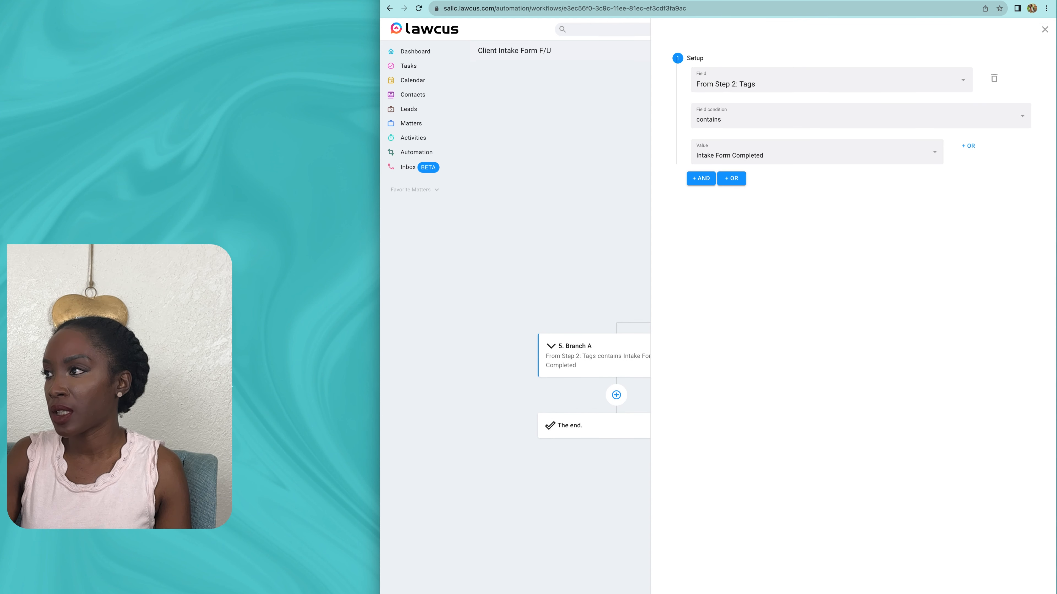
pyautogui.click(1045, 30)
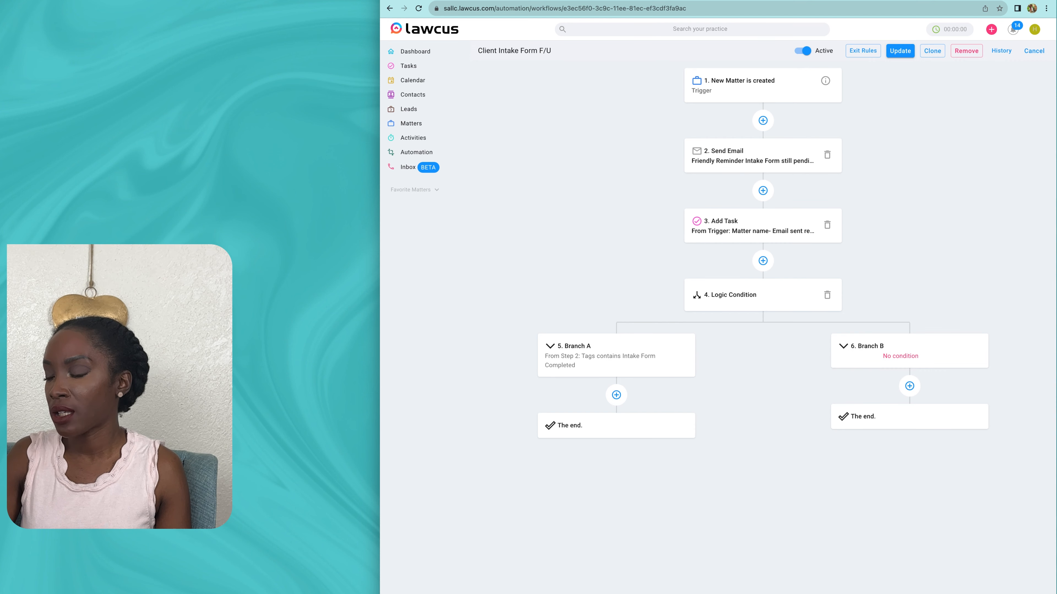
# Step: Insert a Send Email action under Branch A and open its setup
pyautogui.click(616, 395)
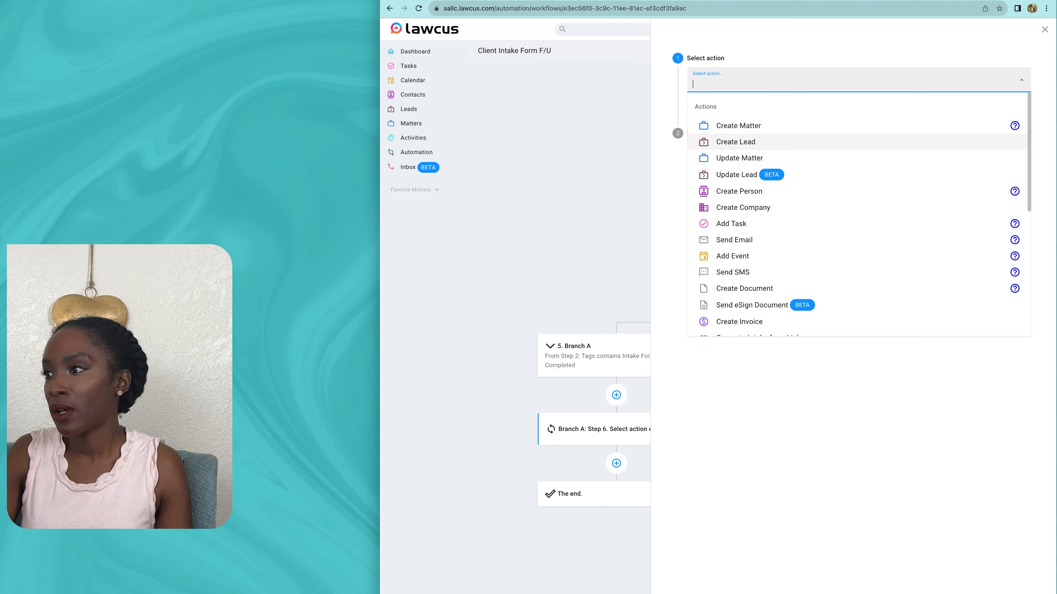
pyautogui.write('send')
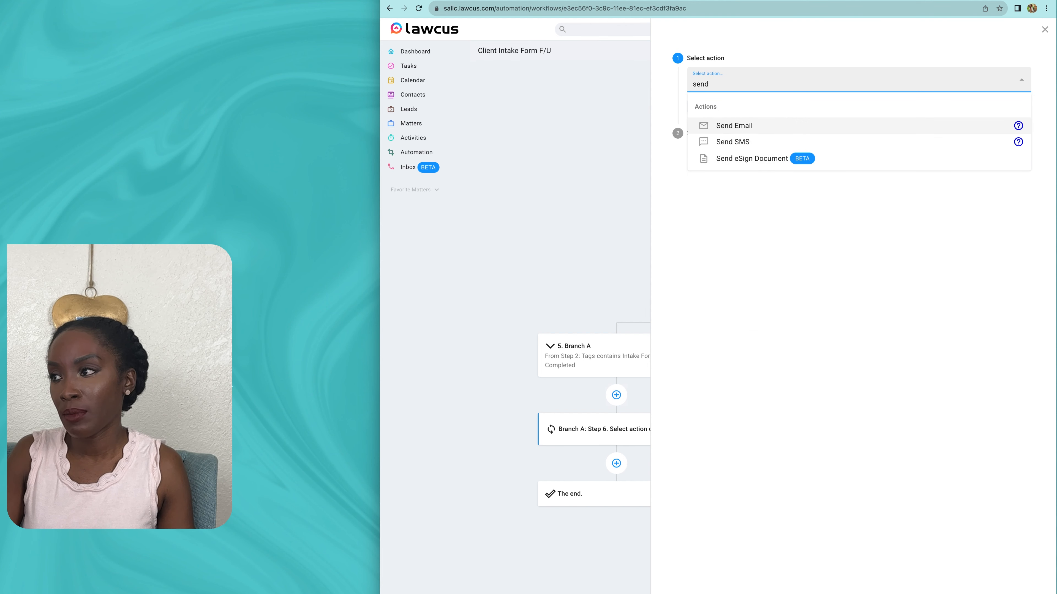
pyautogui.press('Down')
pyautogui.press('Up')
pyautogui.press('Return')
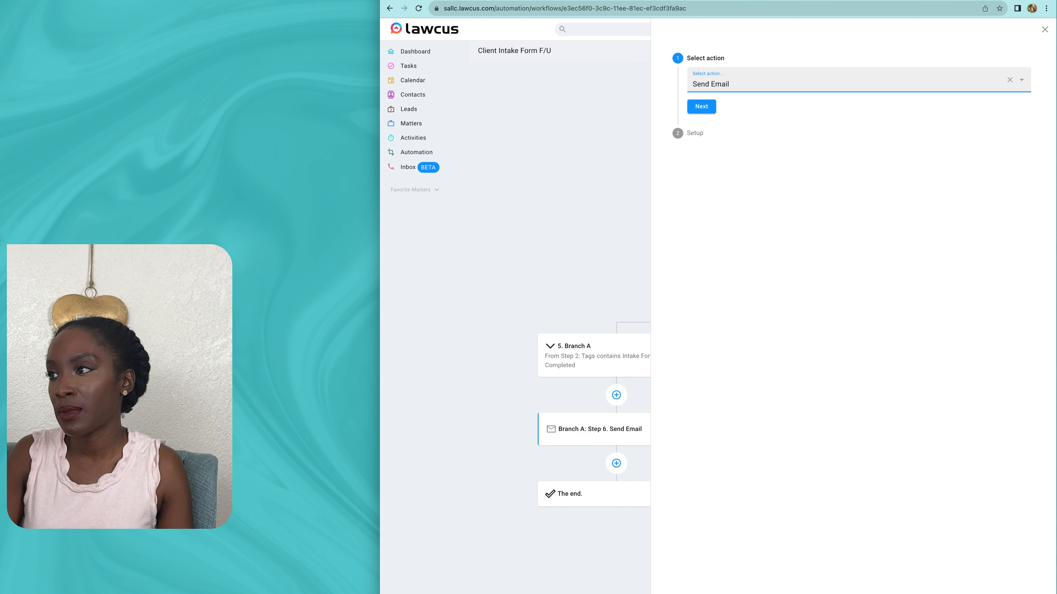
pyautogui.click(702, 106)
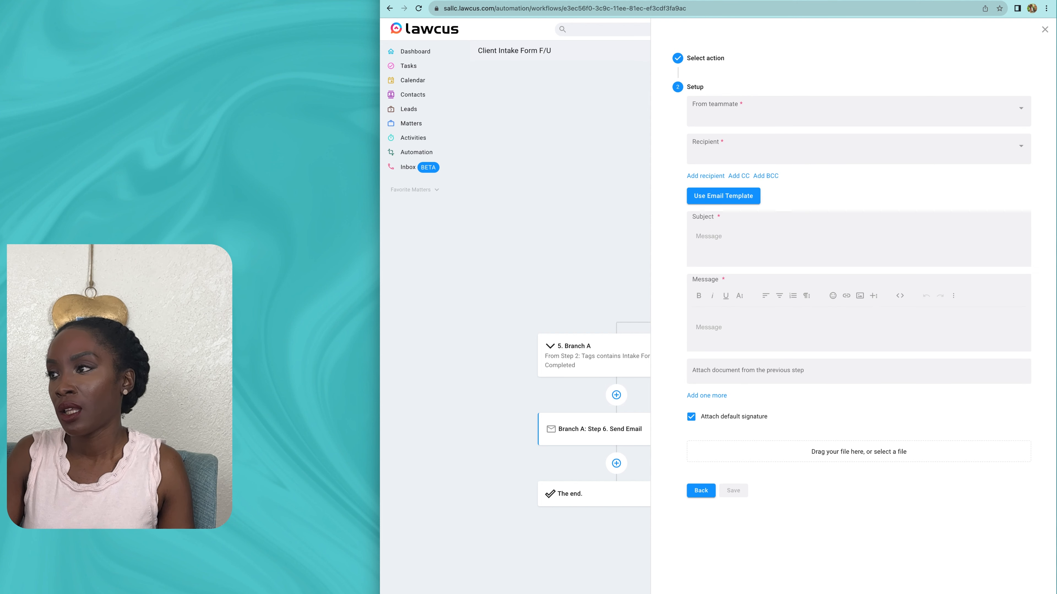
# Step: Replace Branch A's Send Email action with an email Reminder dated trigger date + 1 business day
pyautogui.click(858, 111)
pyautogui.click(1045, 29)
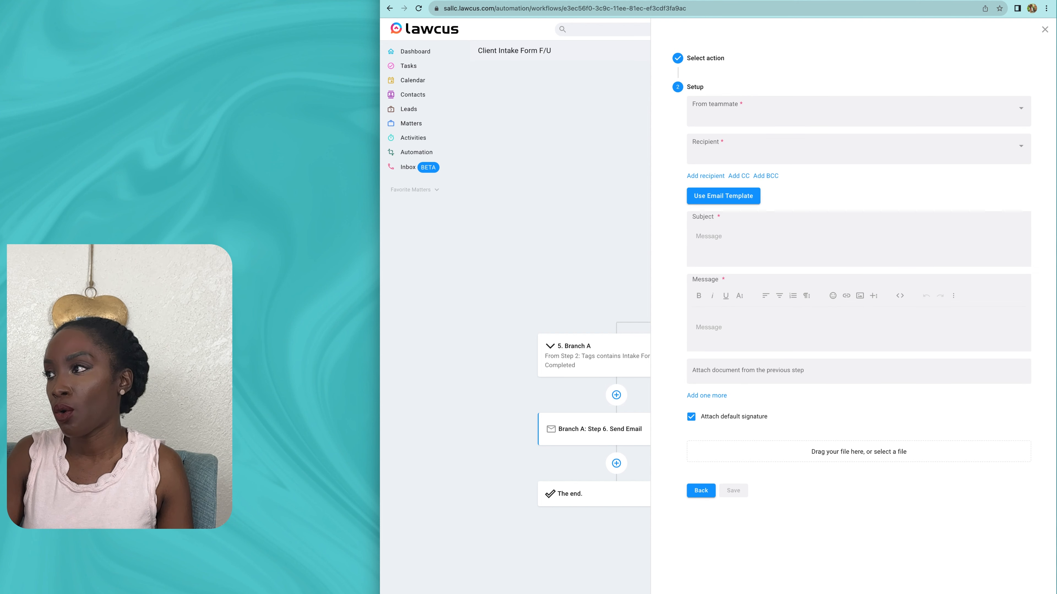
pyautogui.click(1044, 29)
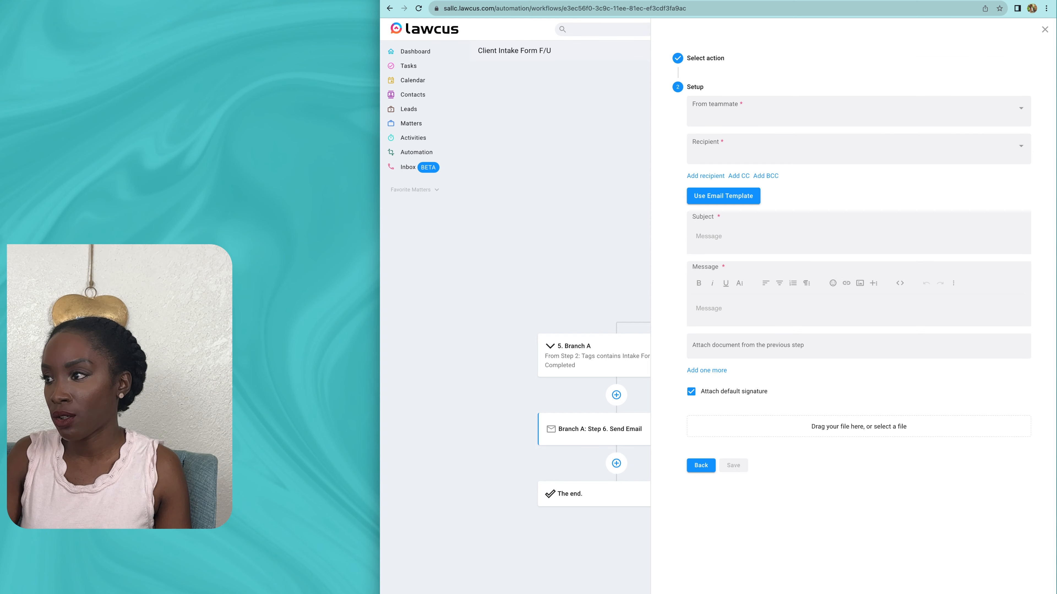
pyautogui.click(700, 465)
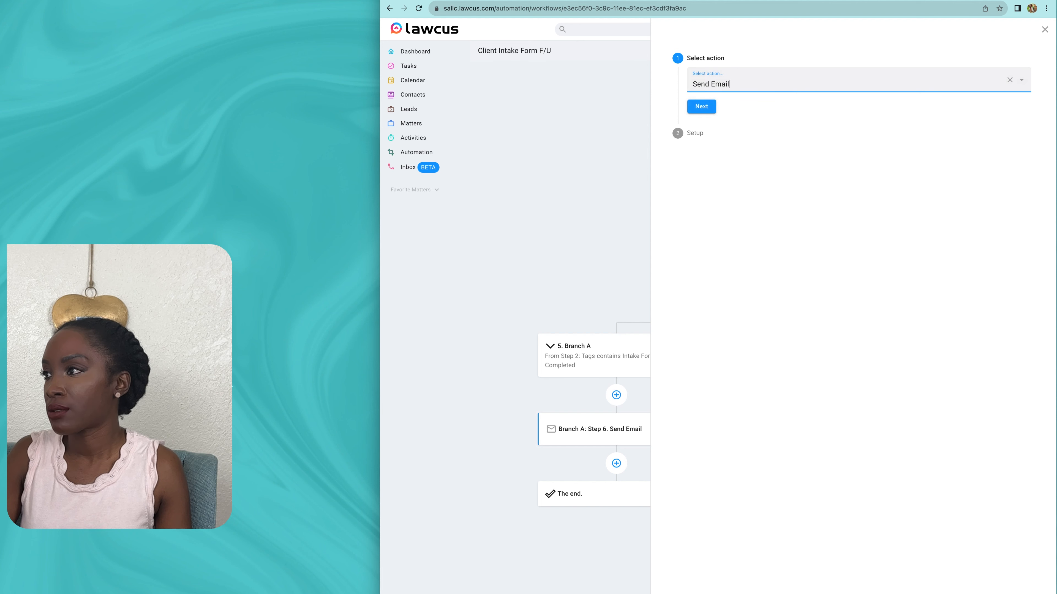
pyautogui.click(1021, 80)
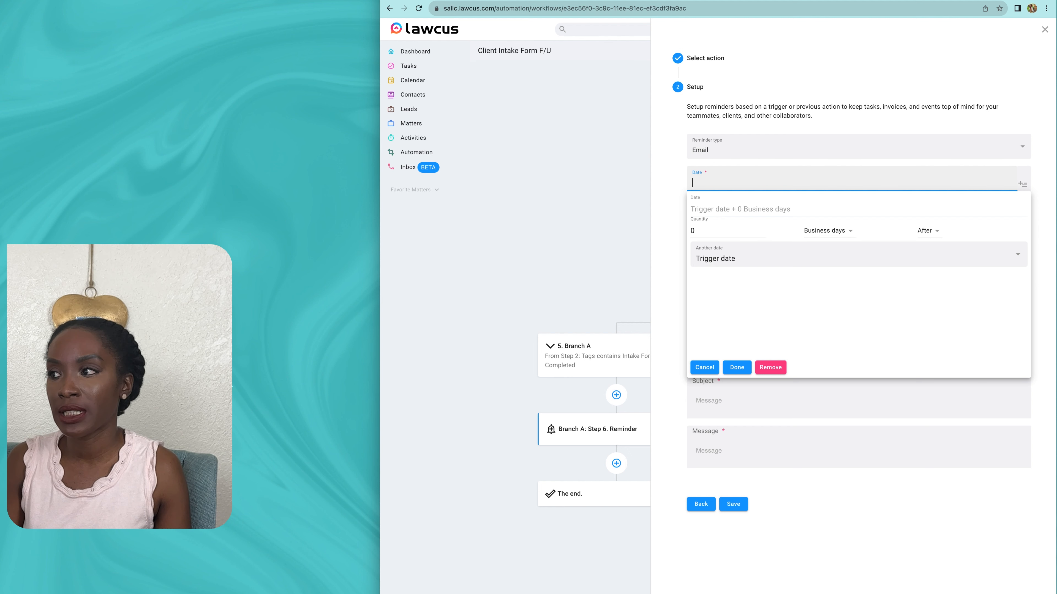
pyautogui.click(762, 228)
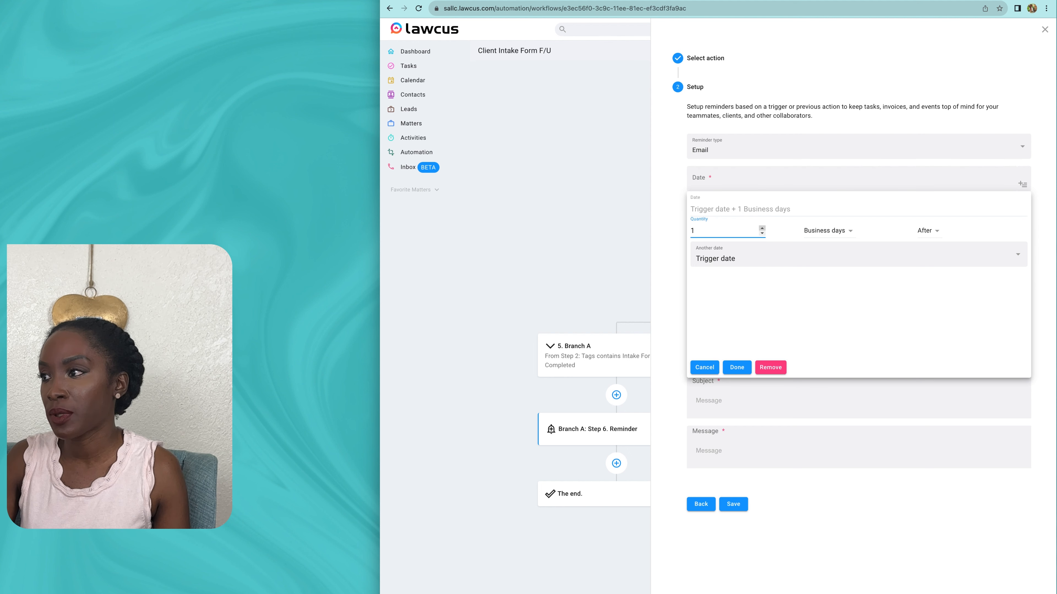
pyautogui.click(737, 367)
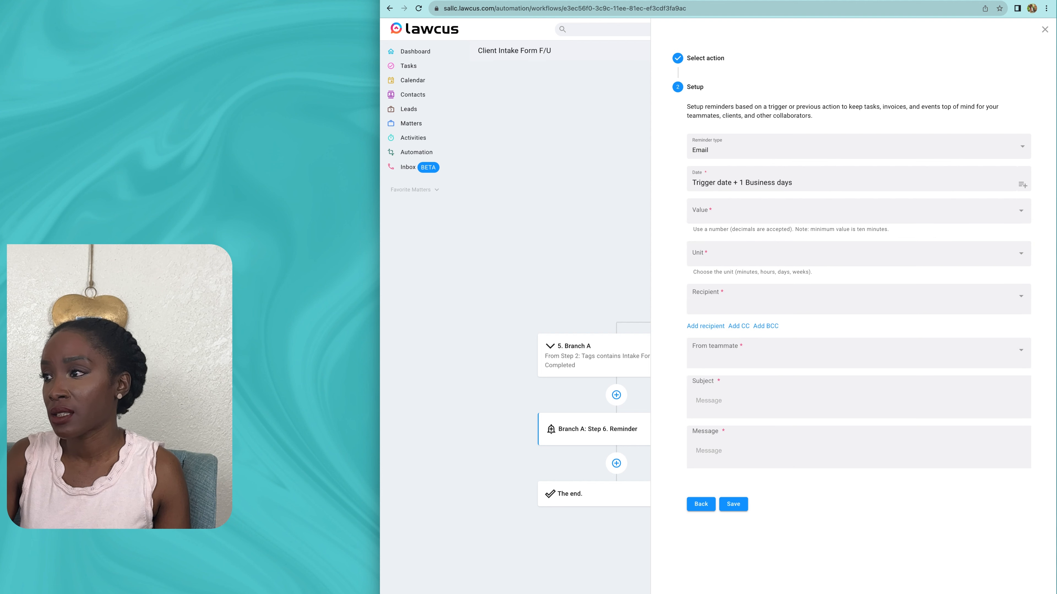
# Step: Set the reminder's unit to Days and its value to 2
pyautogui.click(816, 255)
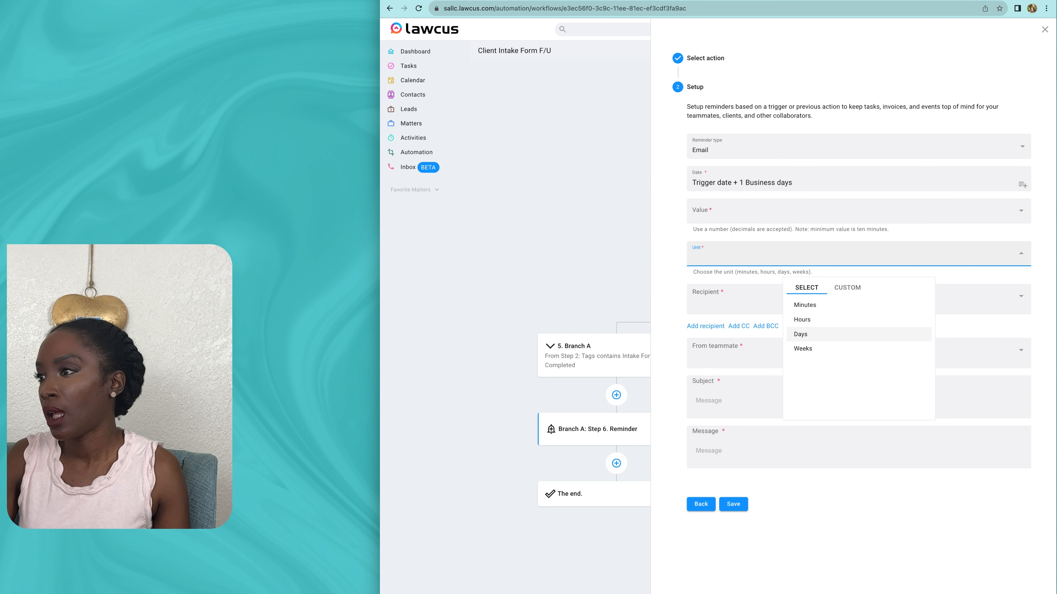
pyautogui.click(814, 334)
pyautogui.click(811, 212)
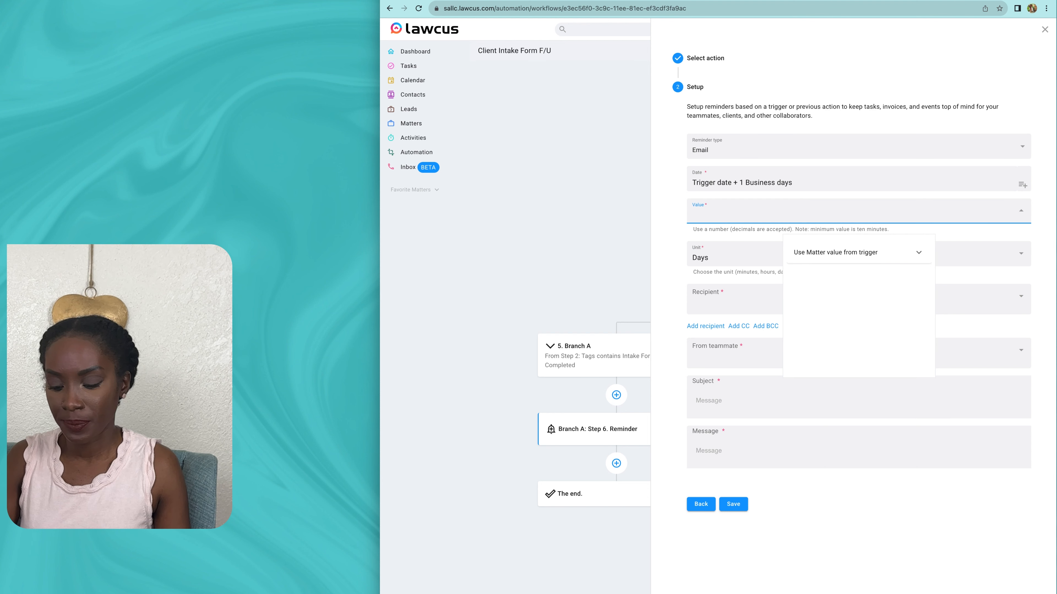
pyautogui.write('2')
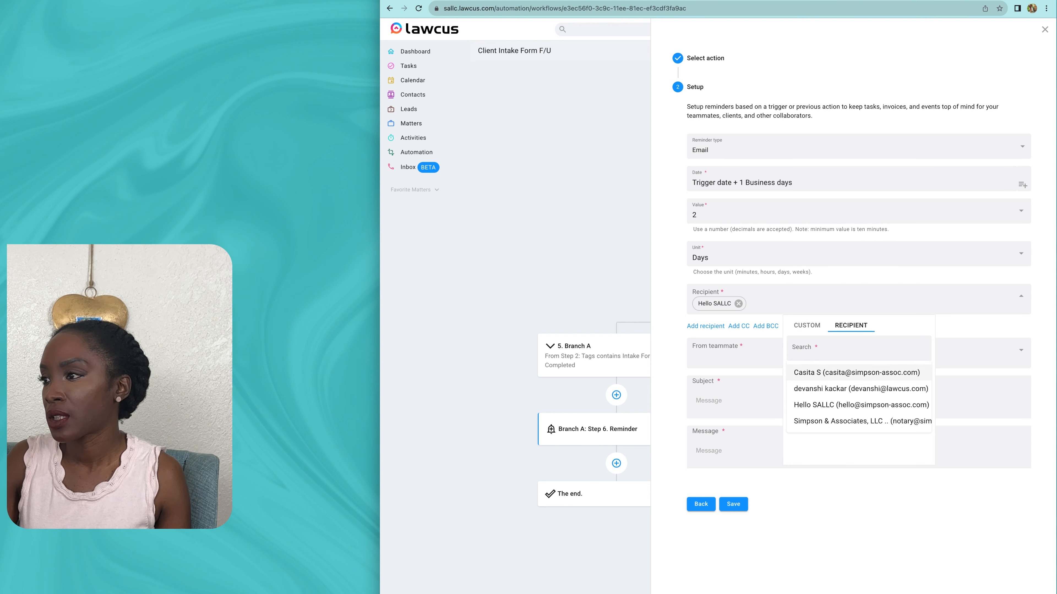
# Step: Set the reminder's recipient to the first listed teammate and its From teammate to the Hello SALLC account
pyautogui.click(857, 372)
pyautogui.click(738, 303)
pyautogui.click(733, 354)
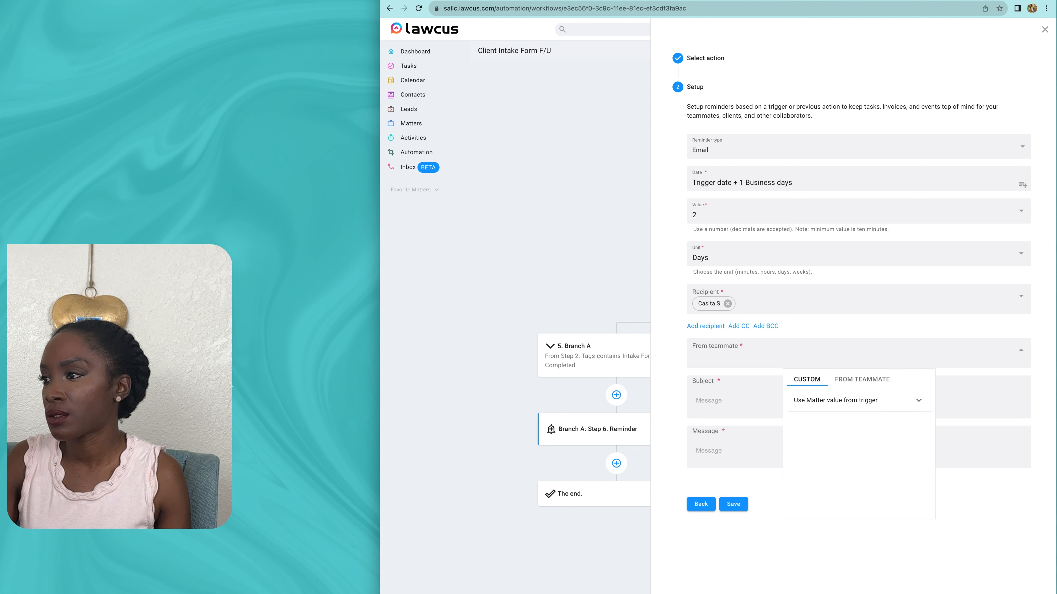
pyautogui.click(862, 380)
pyautogui.click(849, 448)
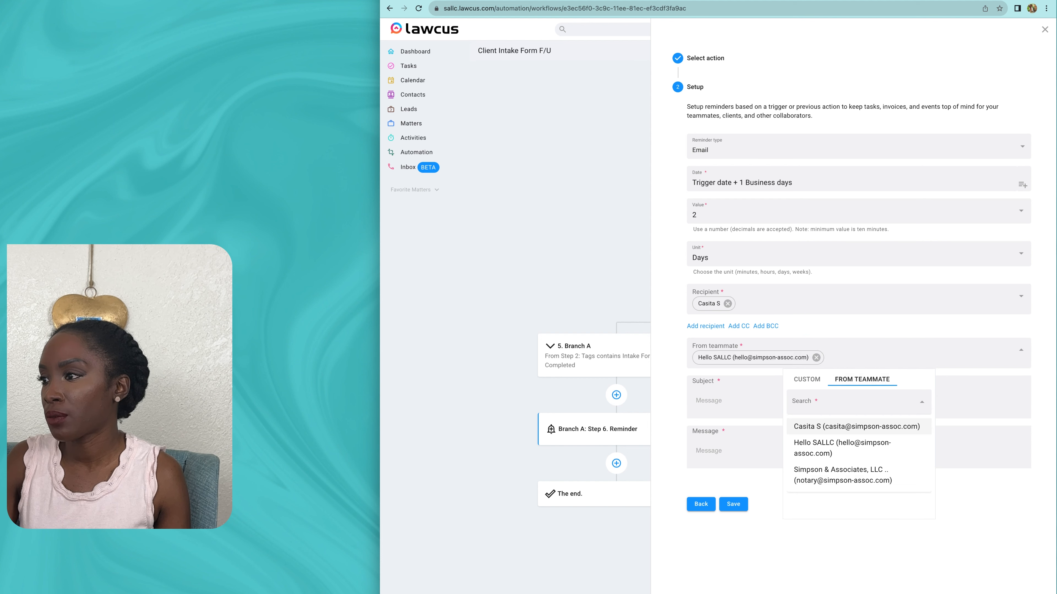
# Step: Enter "Intake Completed!" as the reminder's subject and insert the trigger's Matter name value in front of it
pyautogui.click(732, 400)
pyautogui.write('I')
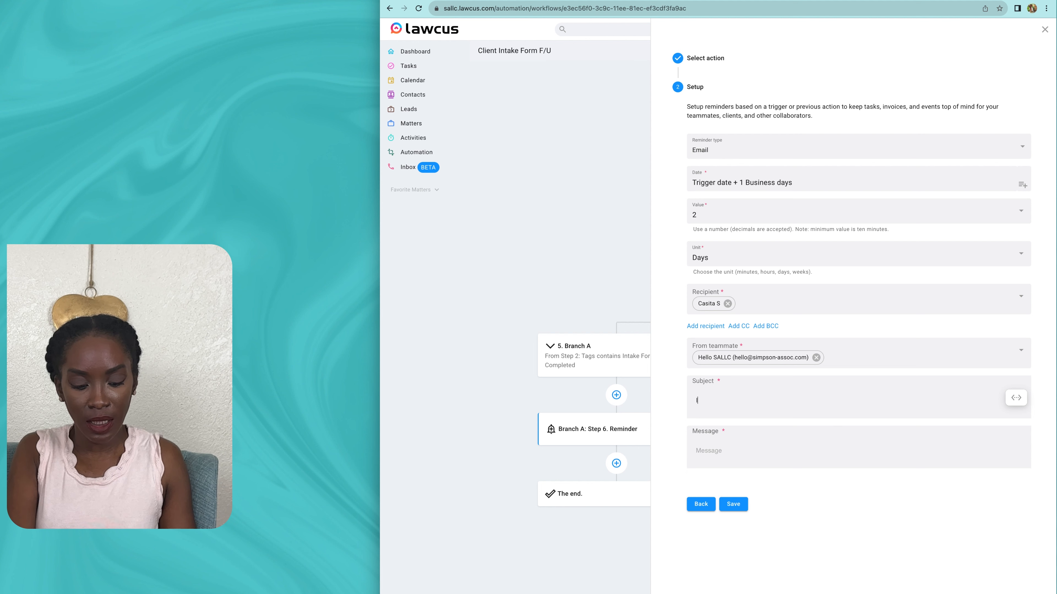
pyautogui.write('ntake F')
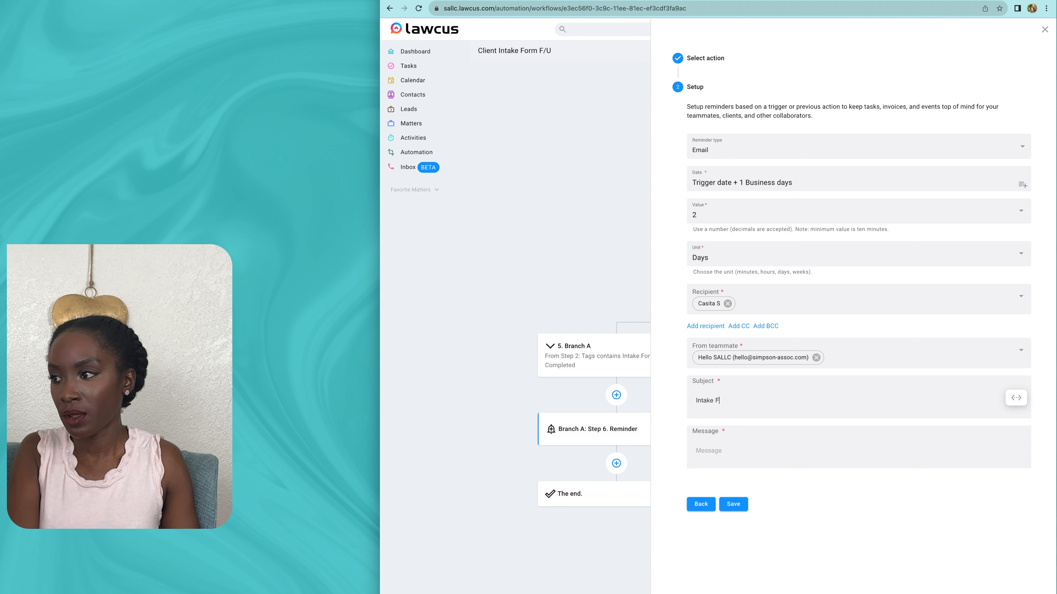
pyautogui.press('BackSpace')
pyautogui.write('Compl')
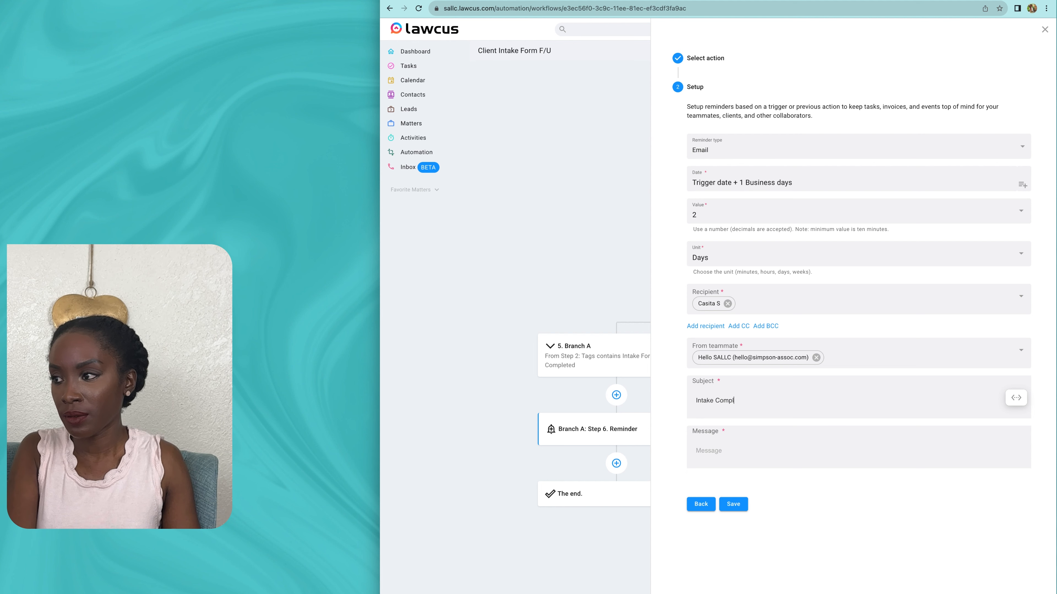
pyautogui.write('eted!')
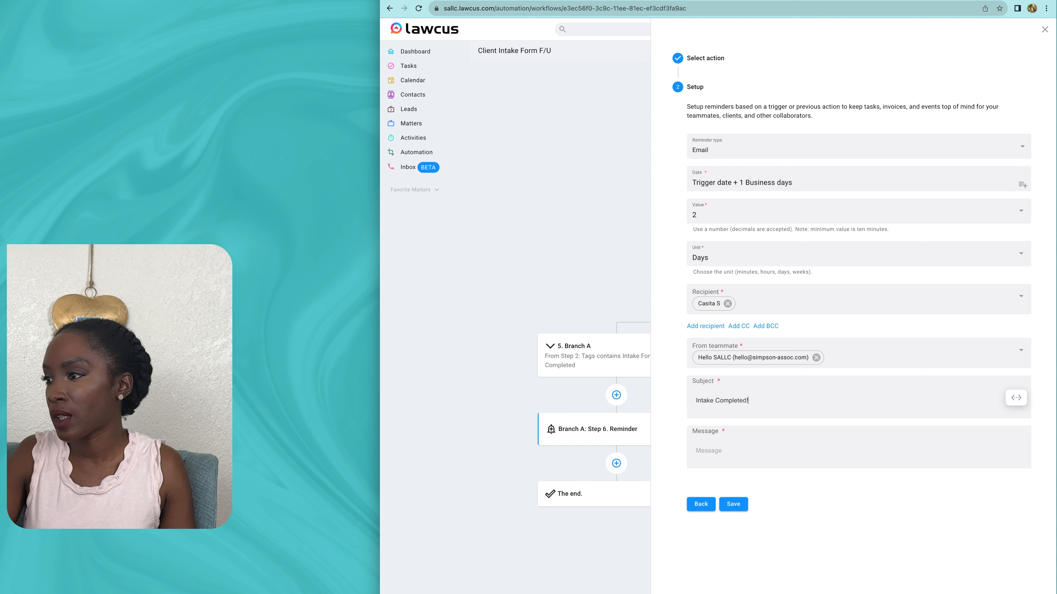
pyautogui.click(1016, 398)
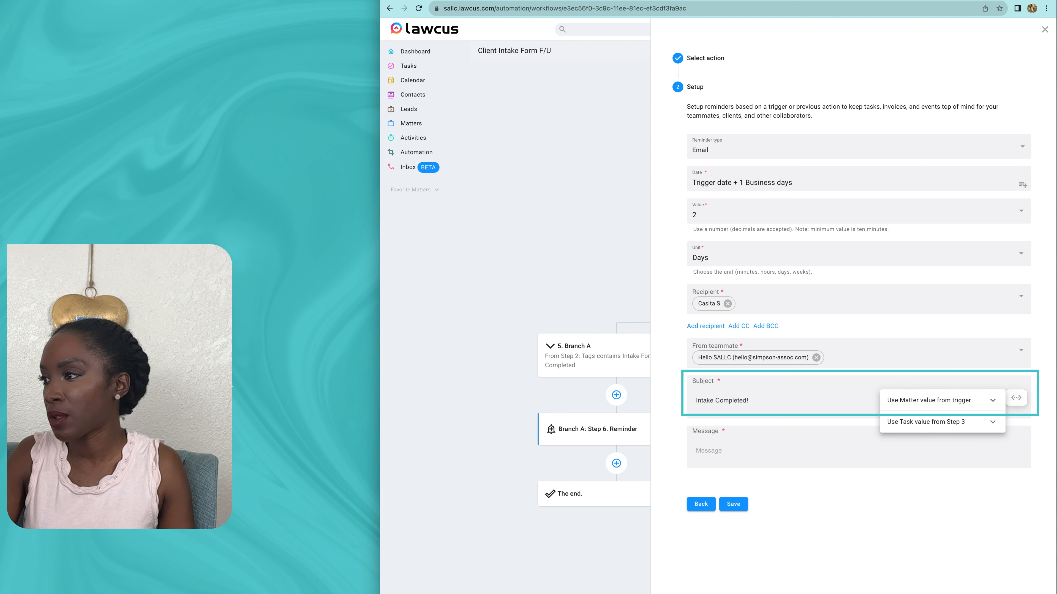
pyautogui.click(936, 400)
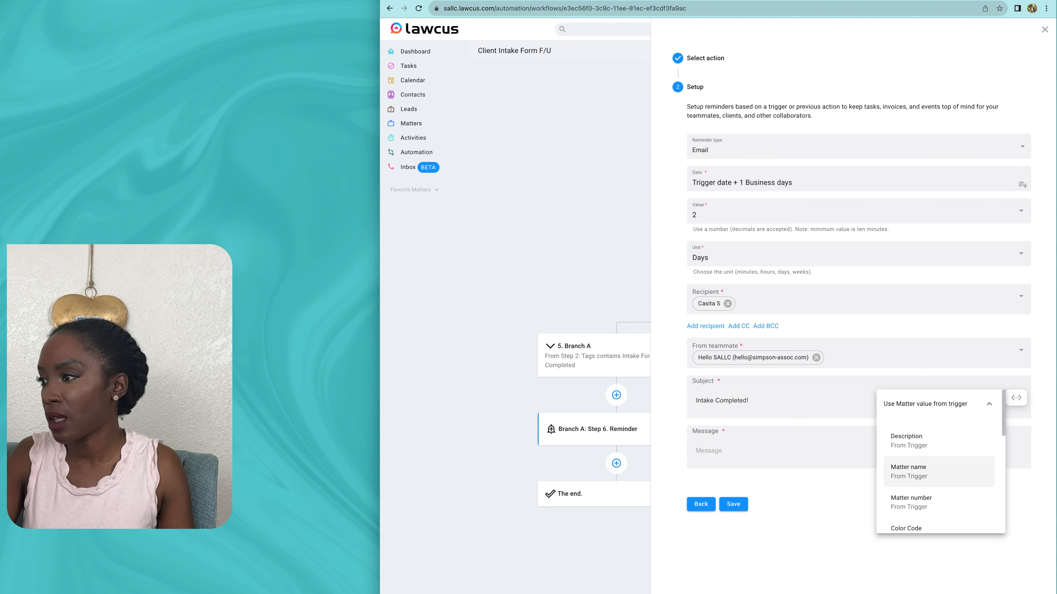
pyautogui.click(908, 470)
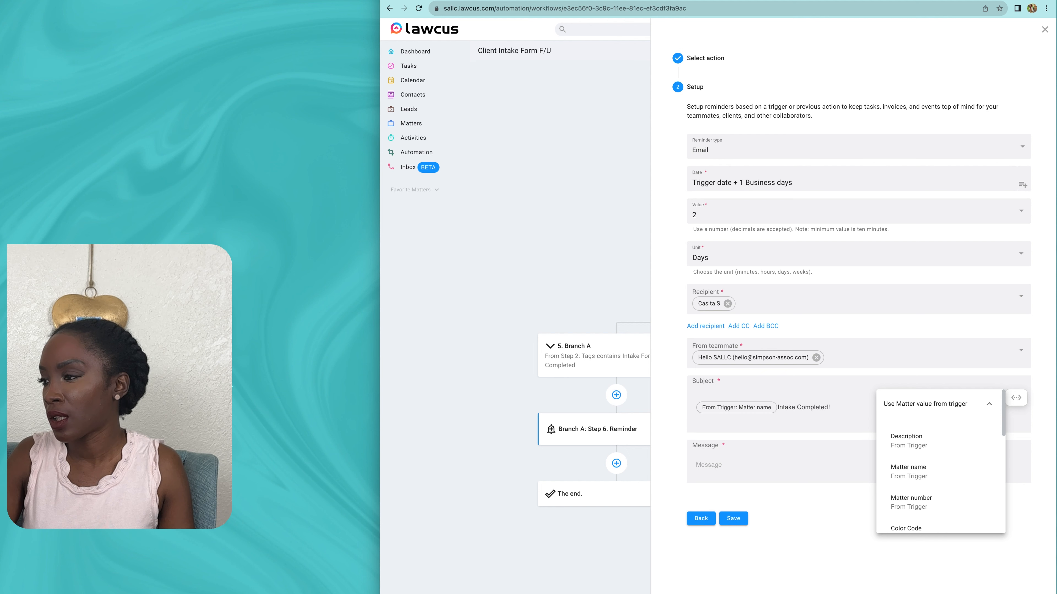
# Step: Reword the subject text after the Matter name value to "Completed their Intake Form!"
pyautogui.click(785, 407)
pyautogui.doubleClick(784, 408)
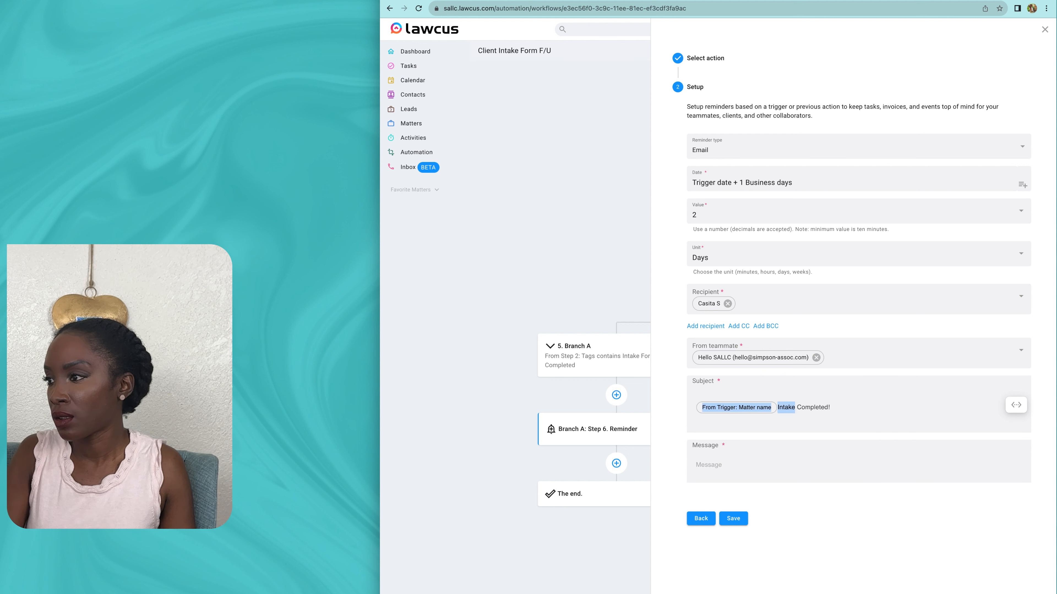
pyautogui.click(785, 408)
pyautogui.doubleClick(784, 407)
pyautogui.moveTo(778, 408); pyautogui.dragTo(830, 408)
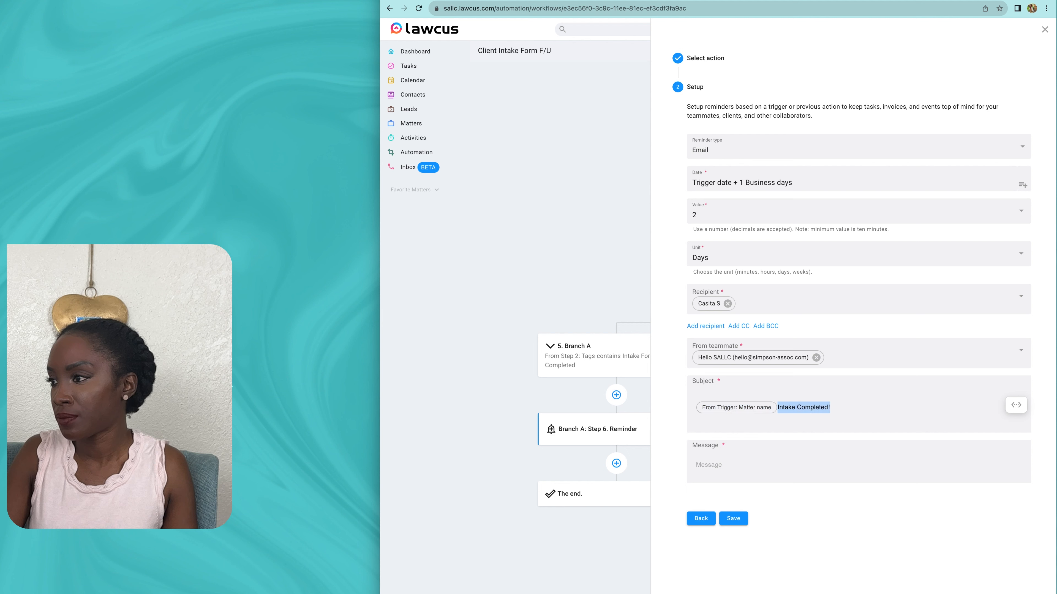
pyautogui.click(796, 408)
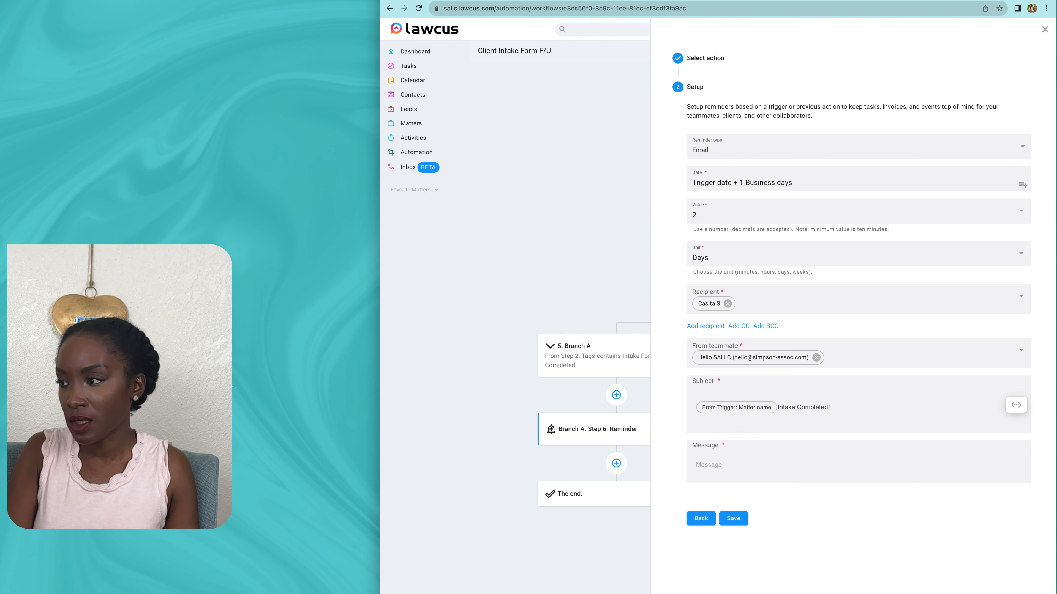
pyautogui.press('BackSpace')
pyautogui.press('BackSpace')
pyautogui.press('BackSpace')
pyautogui.press('BackSpace')
pyautogui.press('BackSpace')
pyautogui.press('BackSpace')
pyautogui.press('BackSpace')
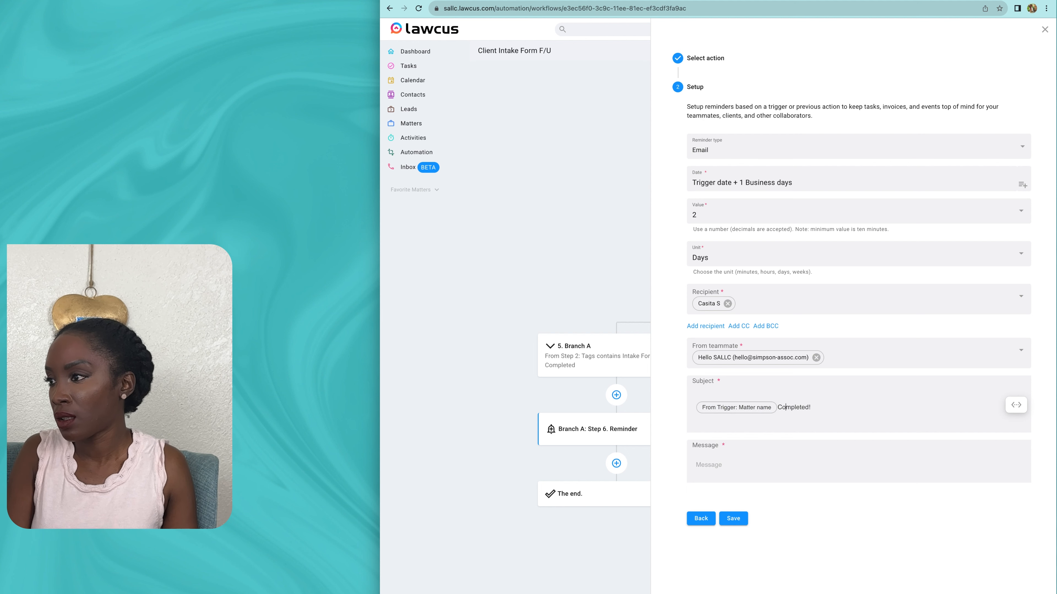
pyautogui.click(808, 408)
pyautogui.write('their Intake Form')
# Step: Write the message "Hey! The client completed their intake form. It is time to review the intake form and begin working on the matter." and save the reminder
pyautogui.press('Tab')
pyautogui.write('Hi')
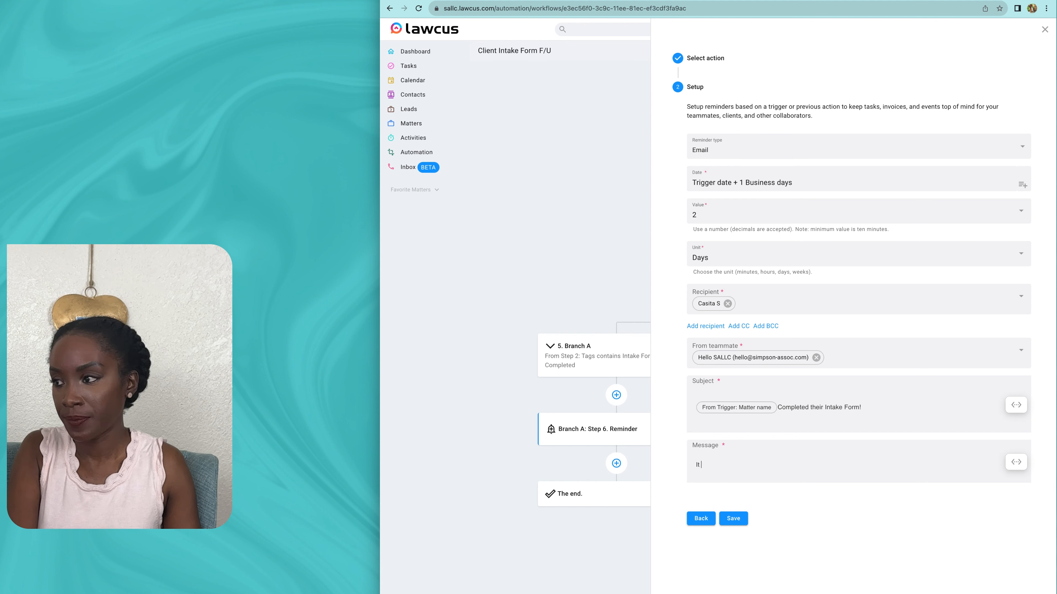
pyautogui.press('BackSpace')
pyautogui.press('BackSpace')
pyautogui.write('Hey! The ')
pyautogui.write('client completed their intake form.')
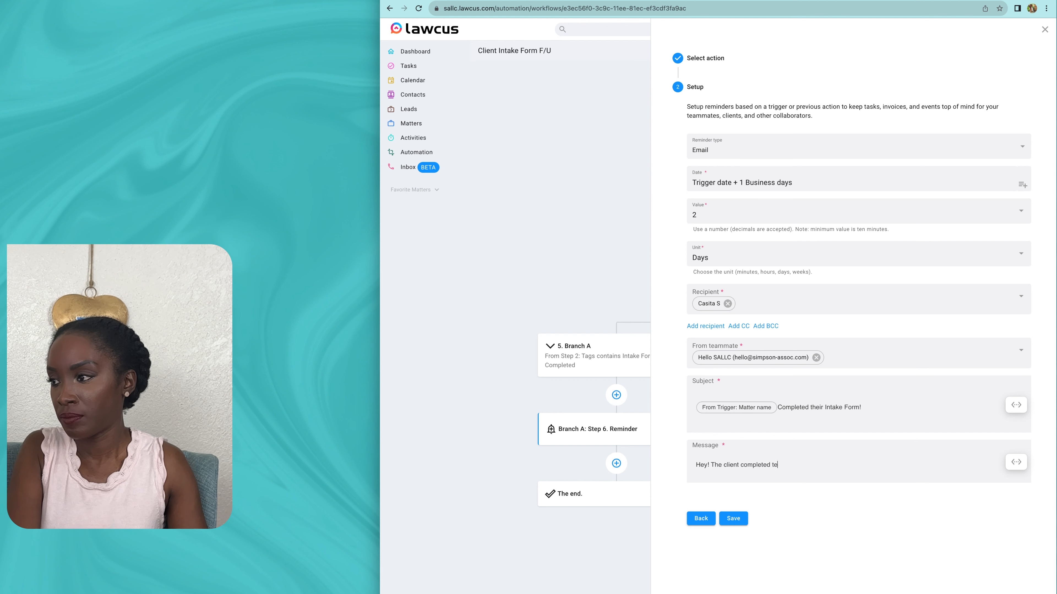
pyautogui.write(' It is tim')
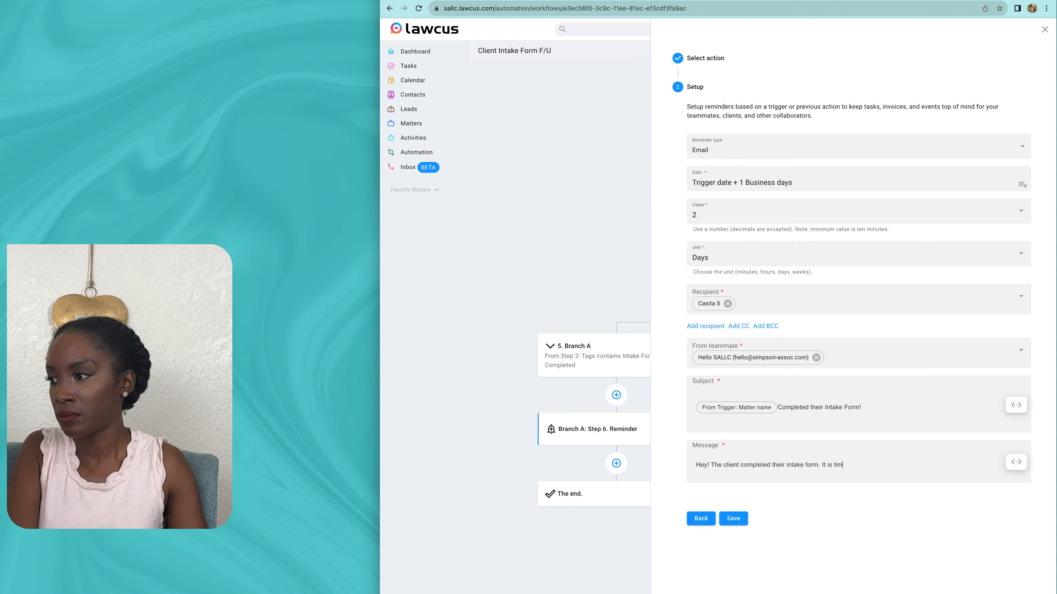
pyautogui.write('e to review the intake form and begin working on the matter.')
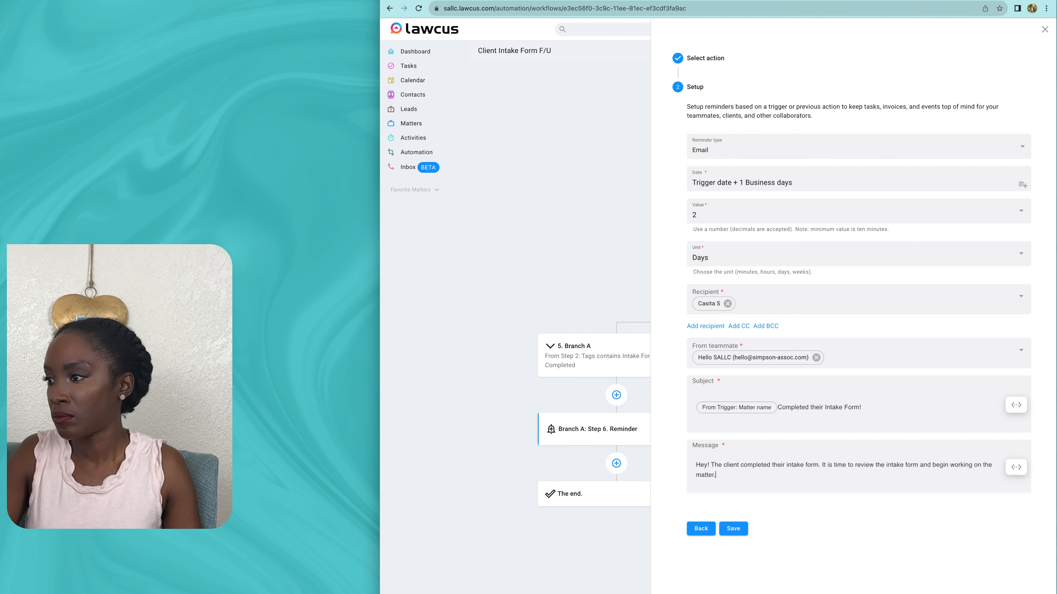
pyautogui.click(733, 529)
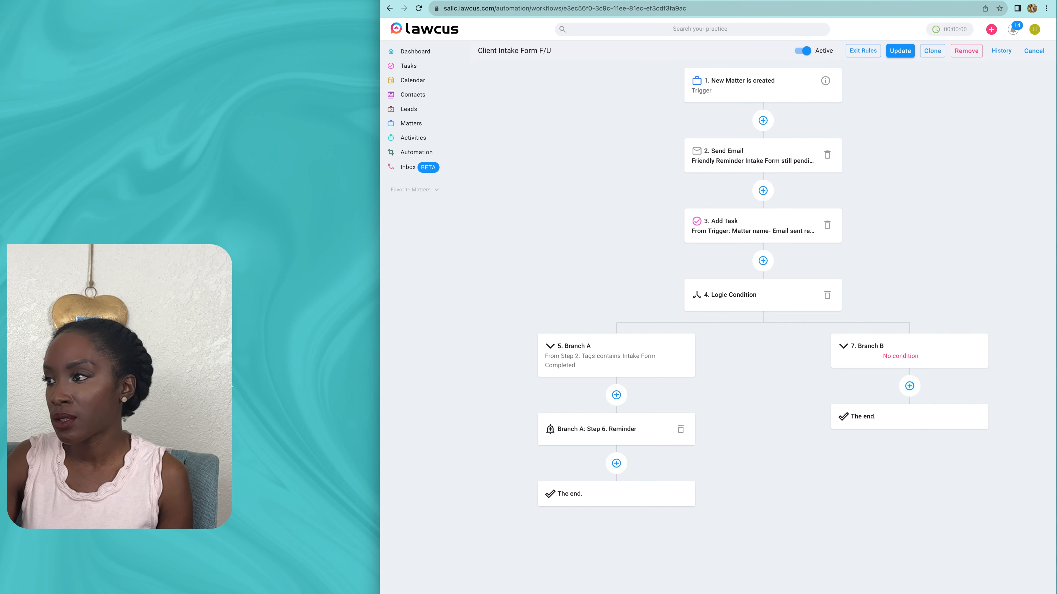
# Step: Add a subtask to the step 3 Add Task action, titled "Add a tag to the matter file once intake form completed."
pyautogui.click(763, 226)
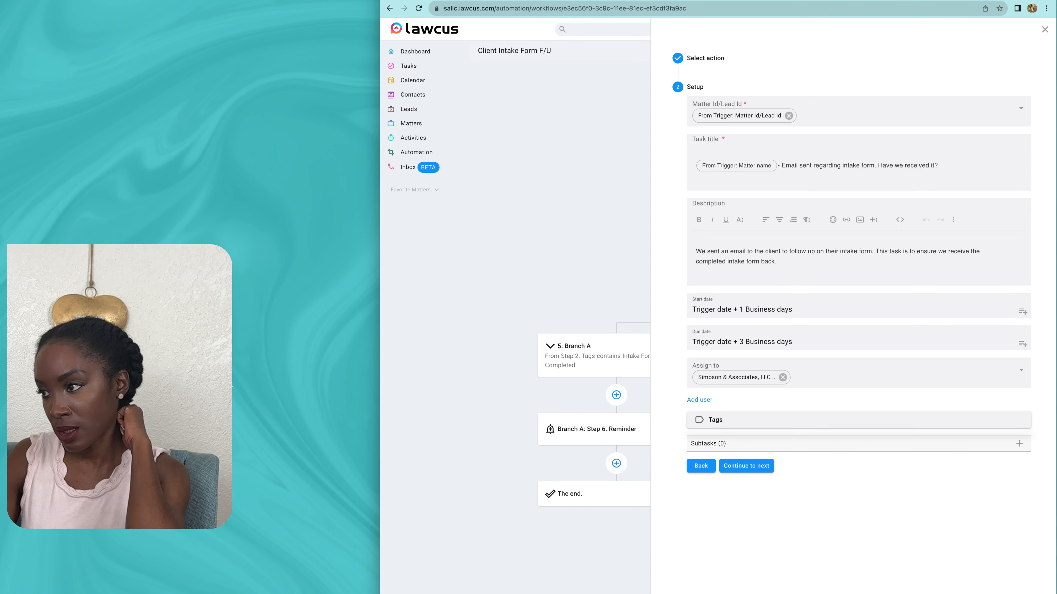
pyautogui.click(1019, 444)
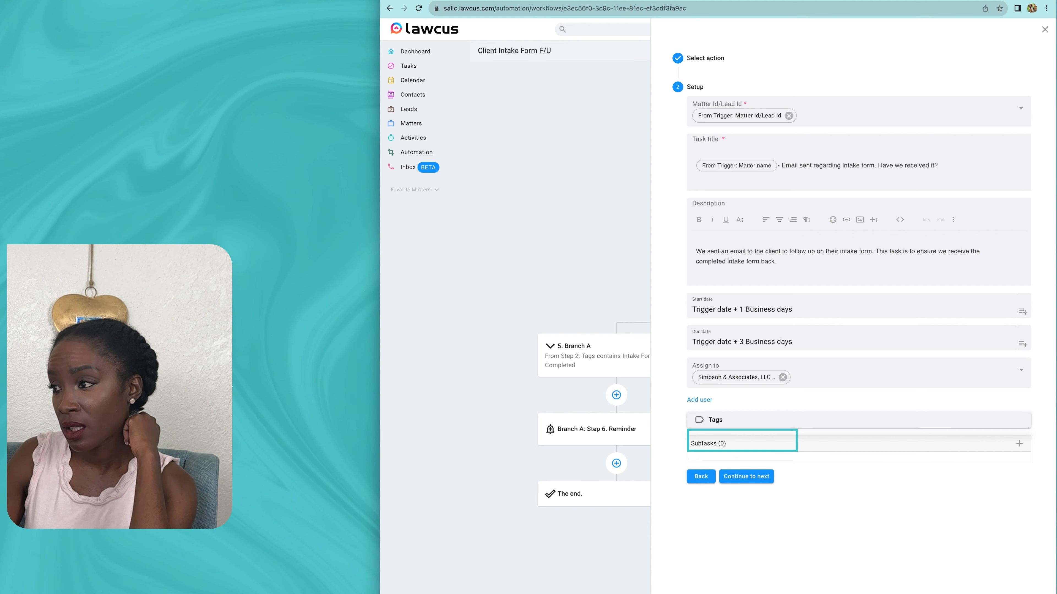
pyautogui.write('a')
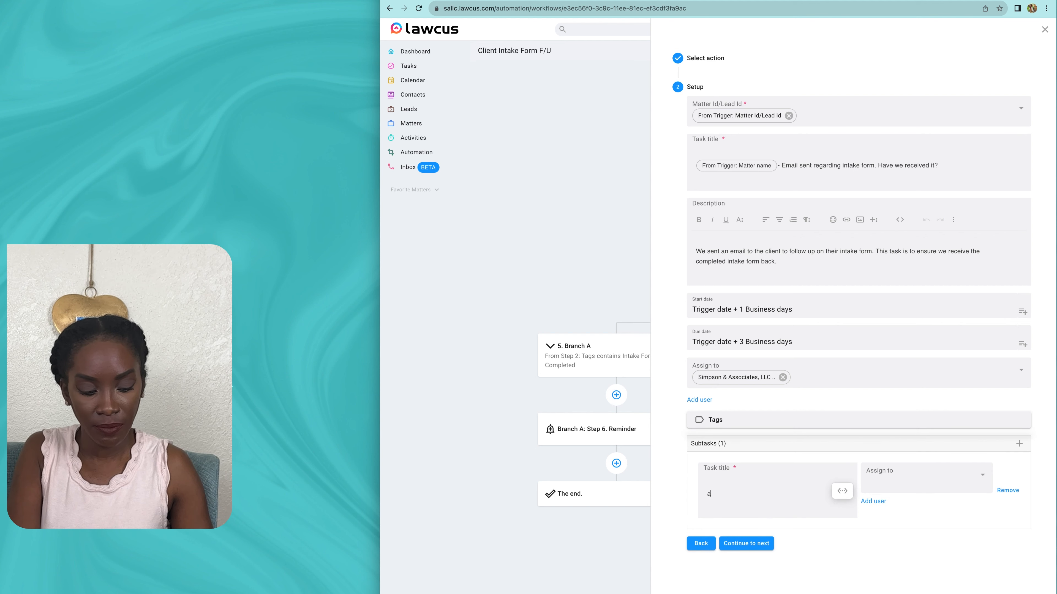
pyautogui.press('BackSpace')
pyautogui.write('A')
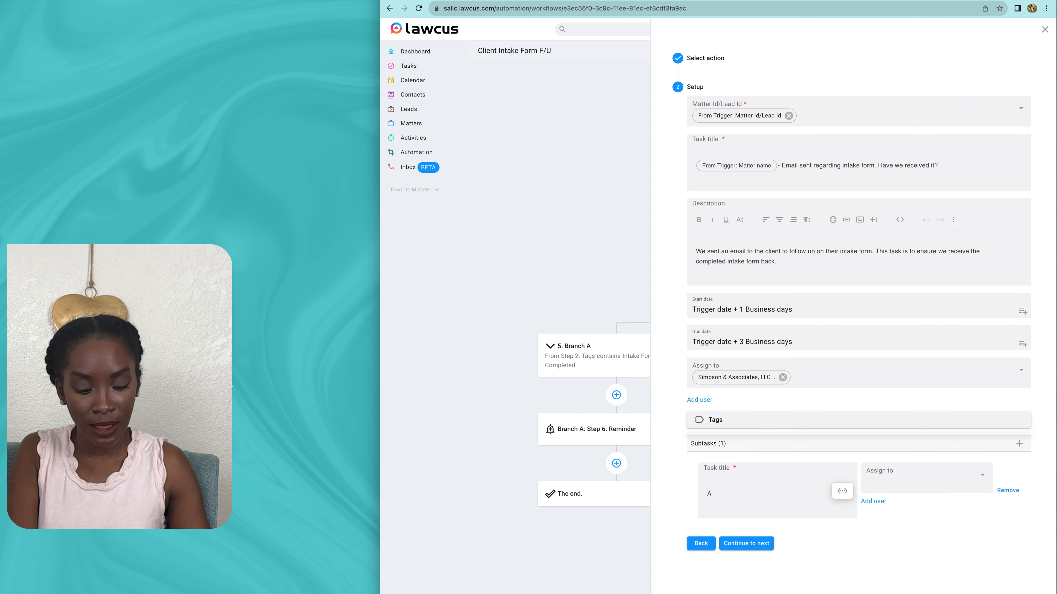
pyautogui.write('dd a')
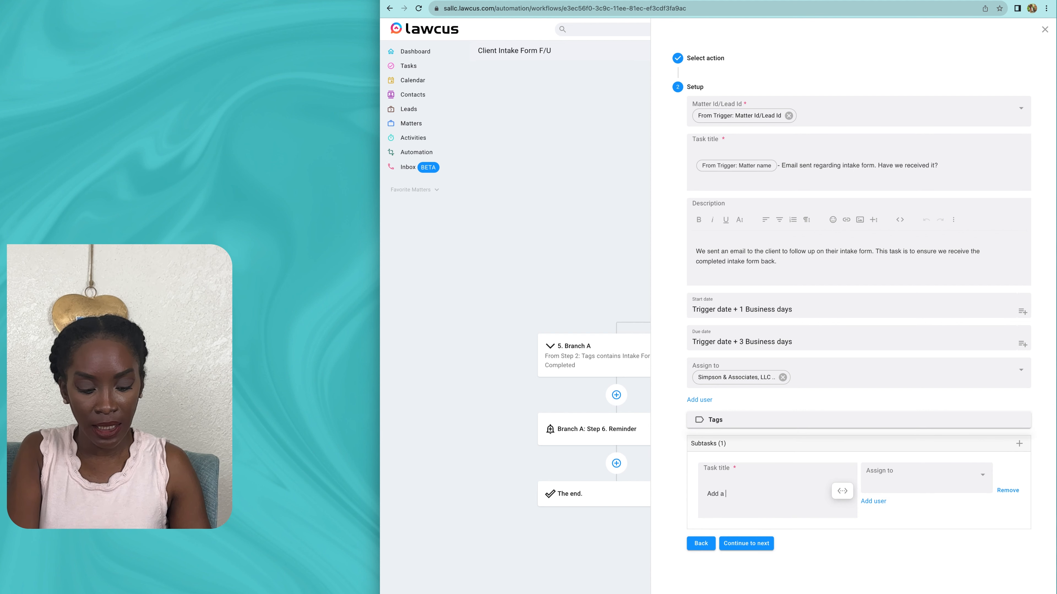
pyautogui.write(' tag to the ')
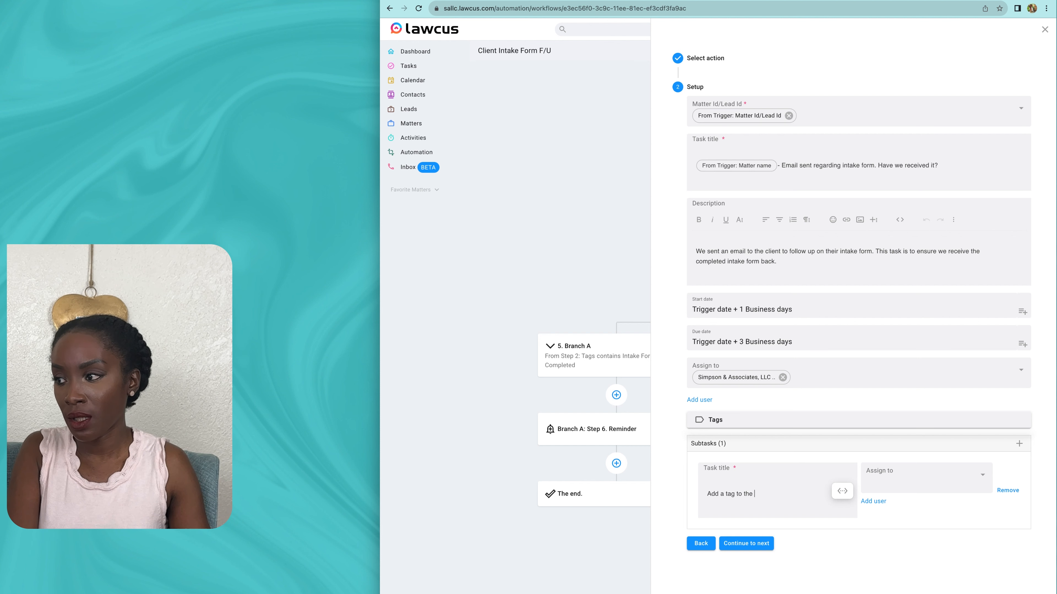
pyautogui.write('matter')
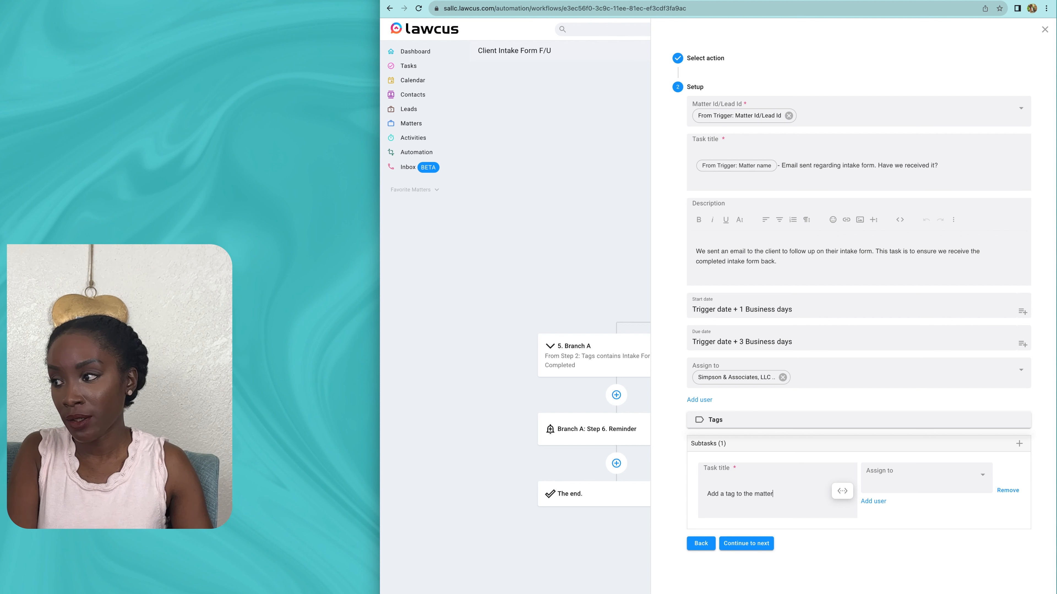
pyautogui.write(' file once int')
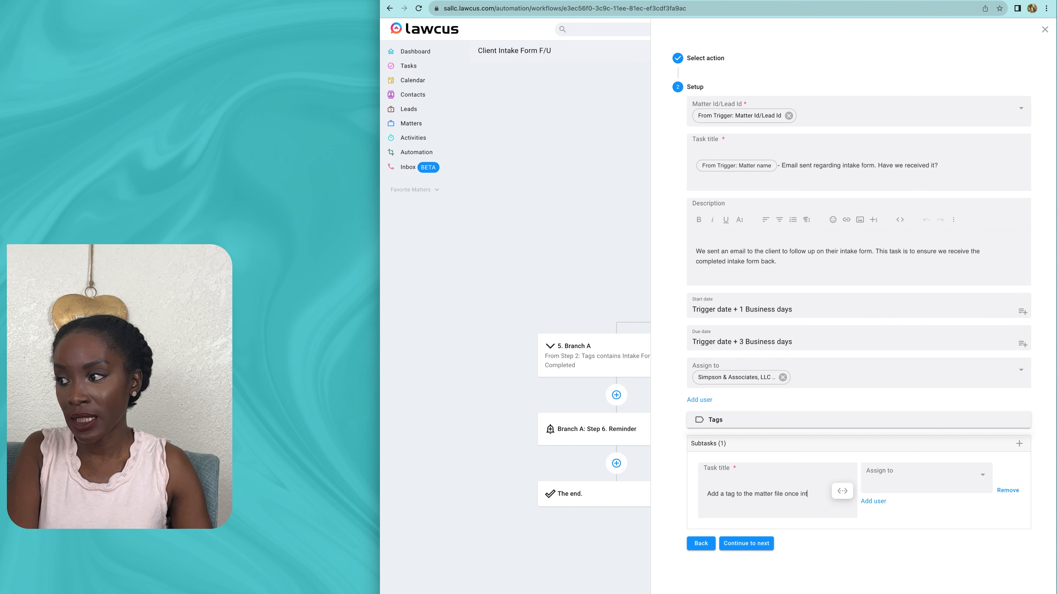
pyautogui.write('ake form complee')
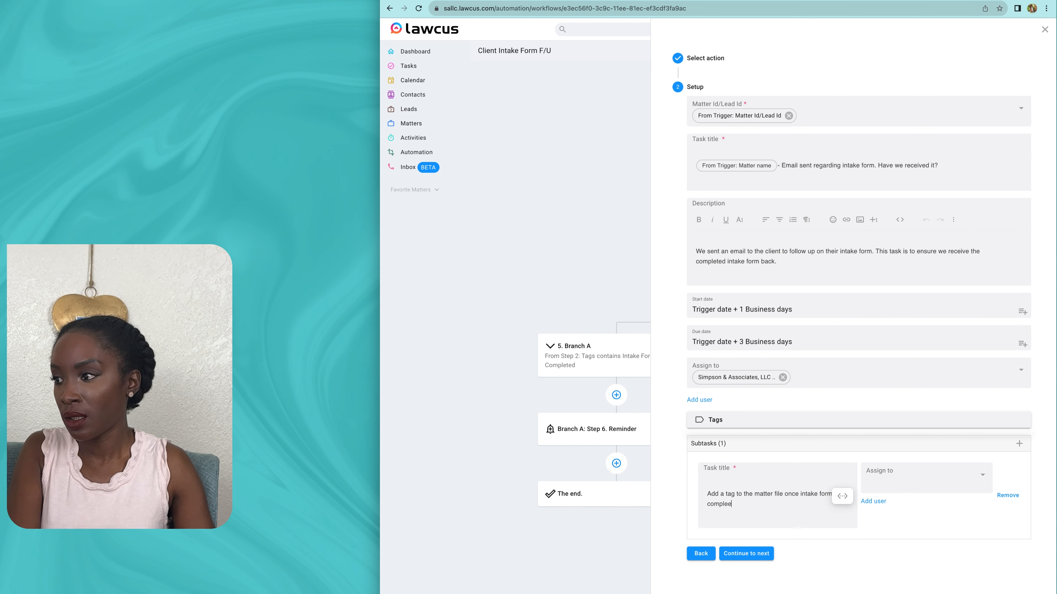
pyautogui.press('BackSpace')
pyautogui.write('ted.')
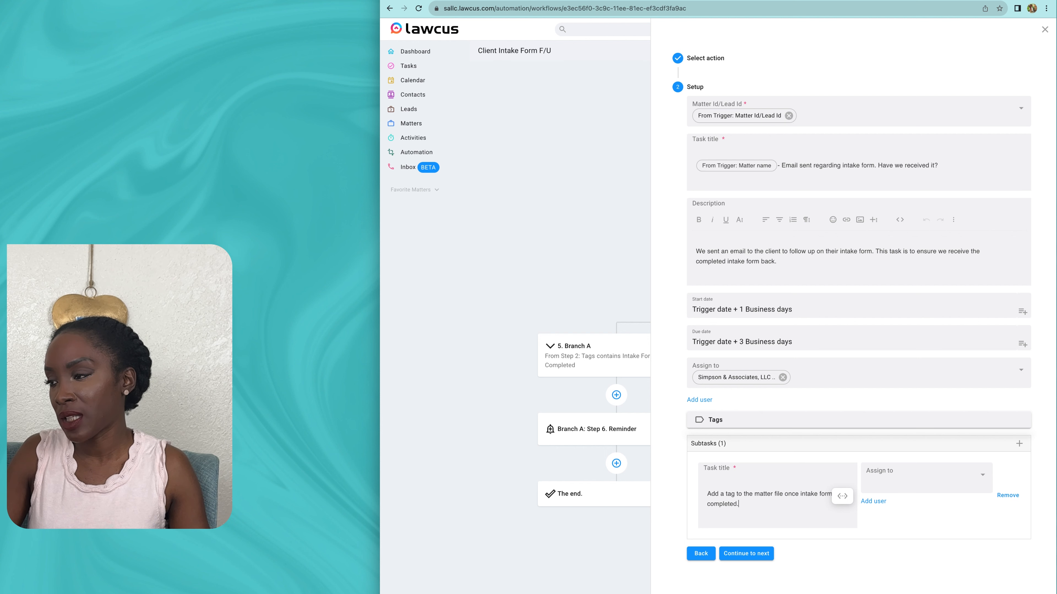
# Step: Reword the subtask title to "Add "Intake Form Completed" tag to the matter file once intake form completed."
pyautogui.doubleClick(730, 495)
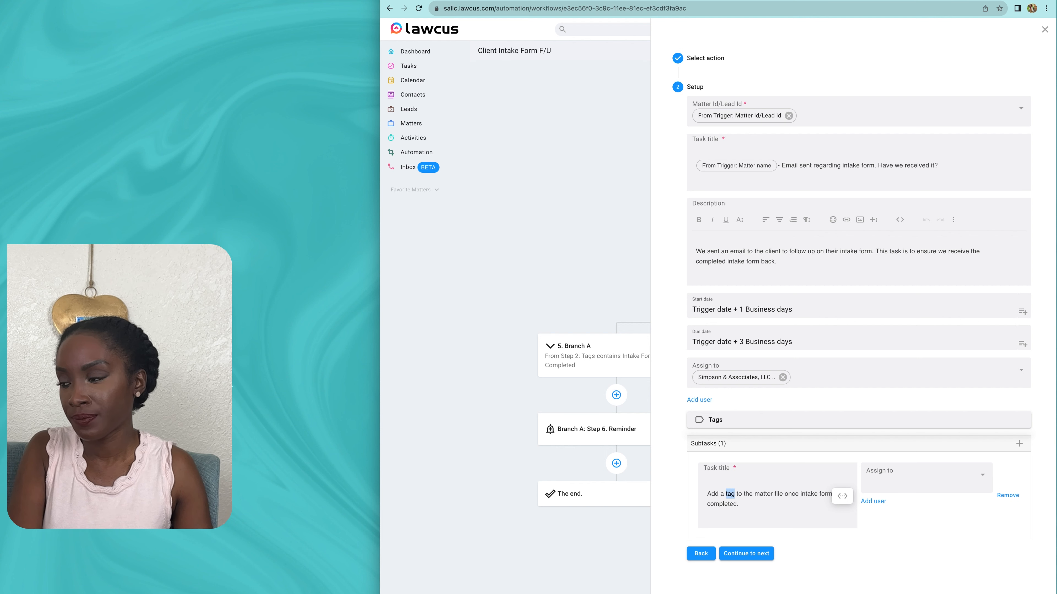
pyautogui.press('BackSpace')
pyautogui.press('BackSpace')
pyautogui.press('BackSpace')
pyautogui.write('"Intake F')
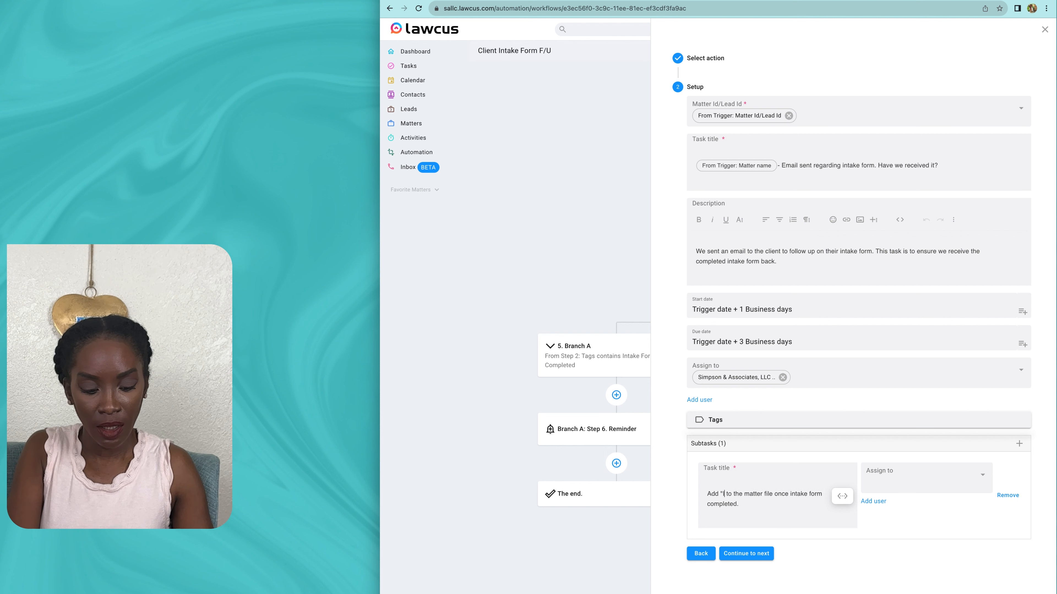
pyautogui.write('orm Complete')
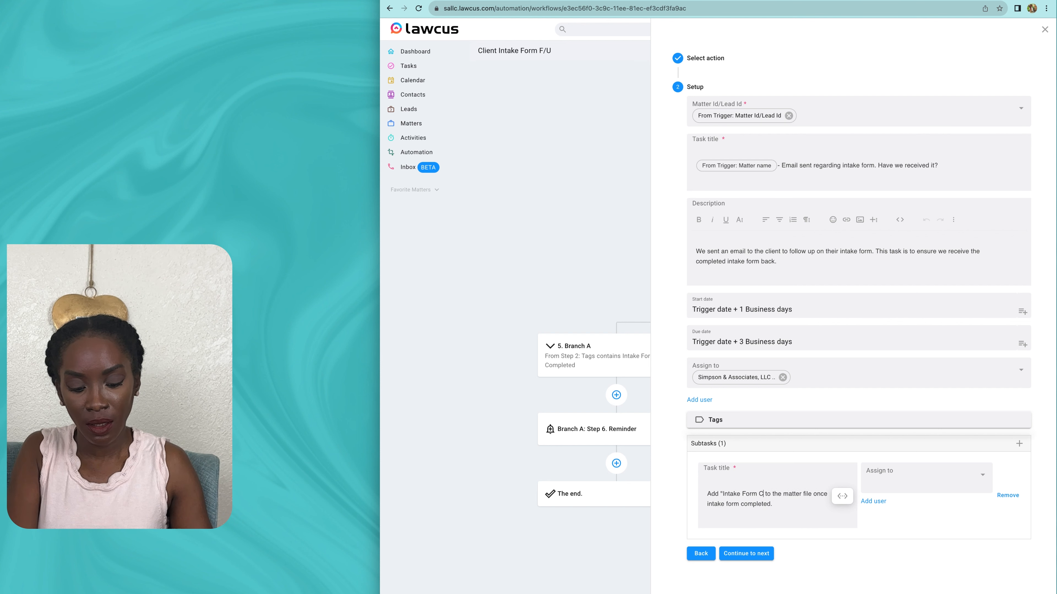
pyautogui.write('d"')
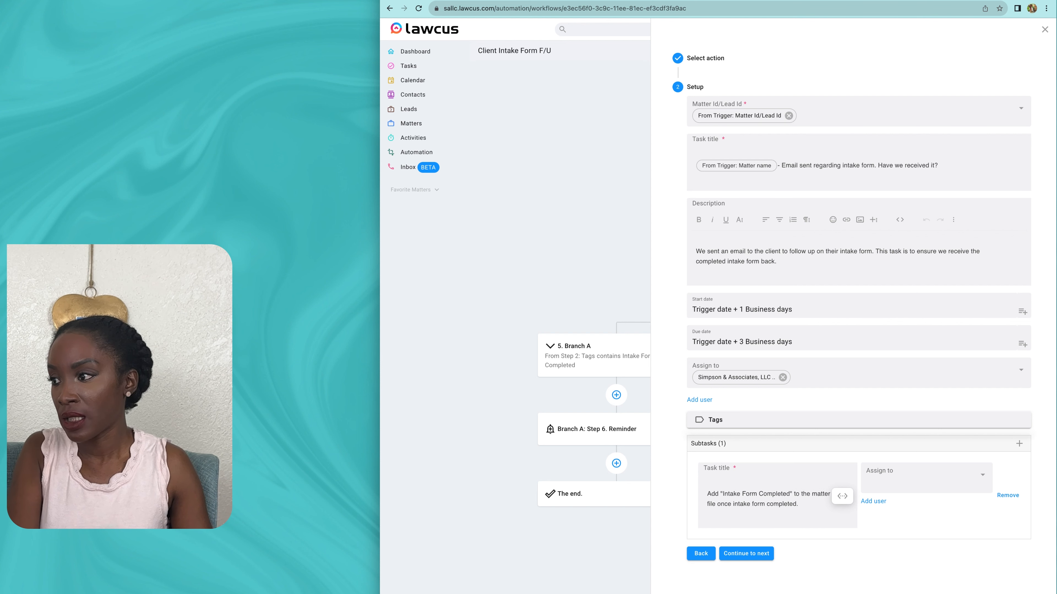
pyautogui.write(' tag')
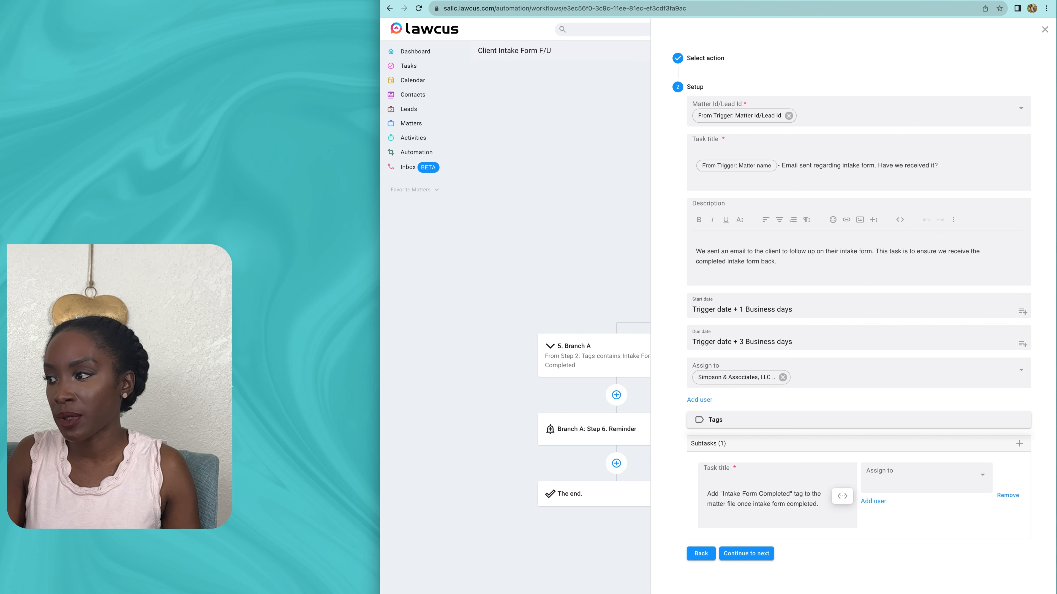
# Step: Assign the "Intake Form Completed" tagging subtask to Simpson & Associates, LLC and close the branch setup
pyautogui.click(926, 477)
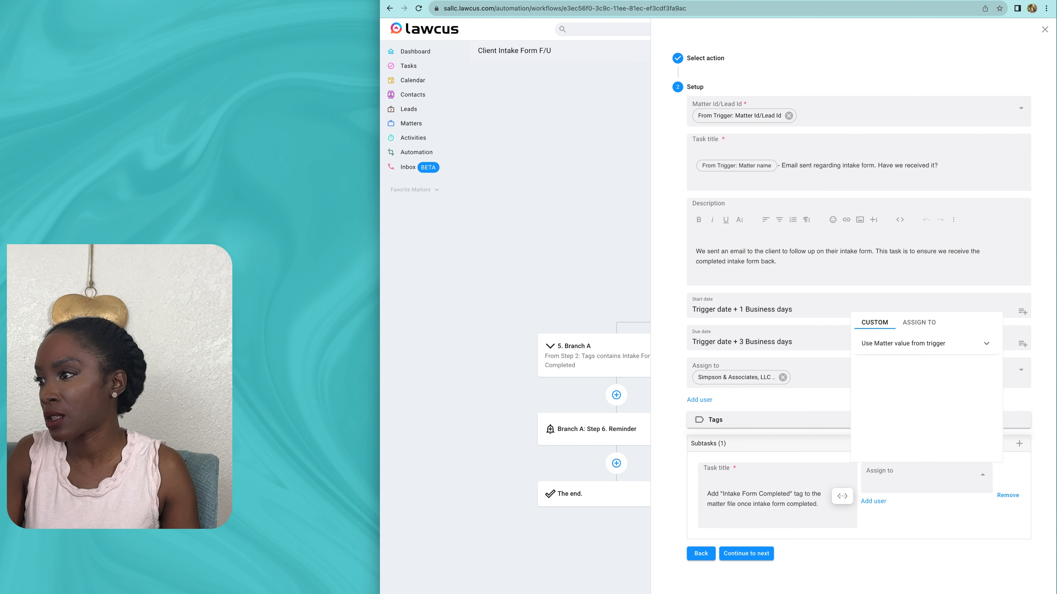
pyautogui.click(919, 322)
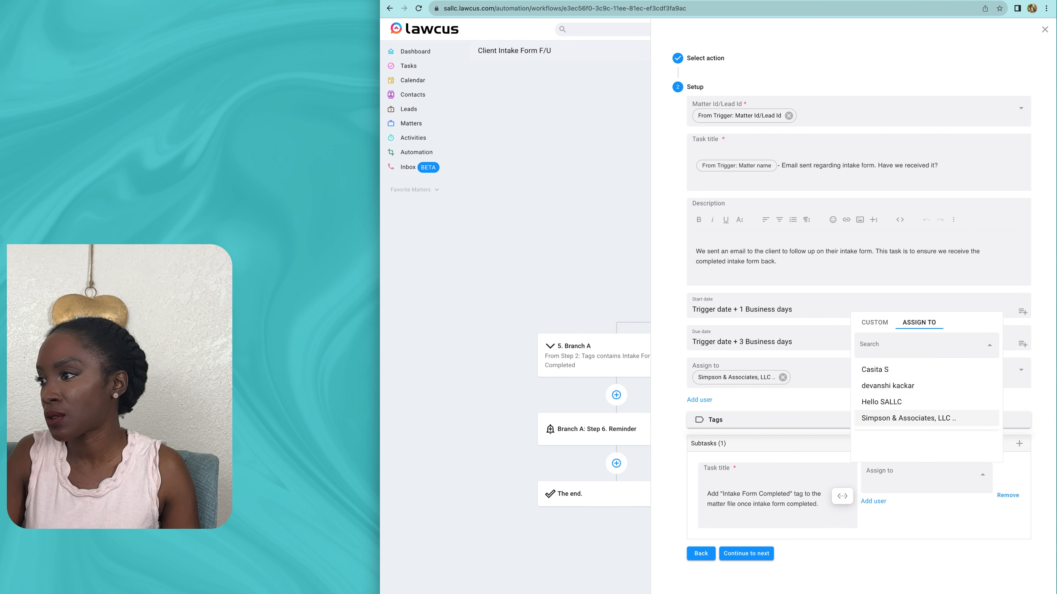
pyautogui.click(895, 419)
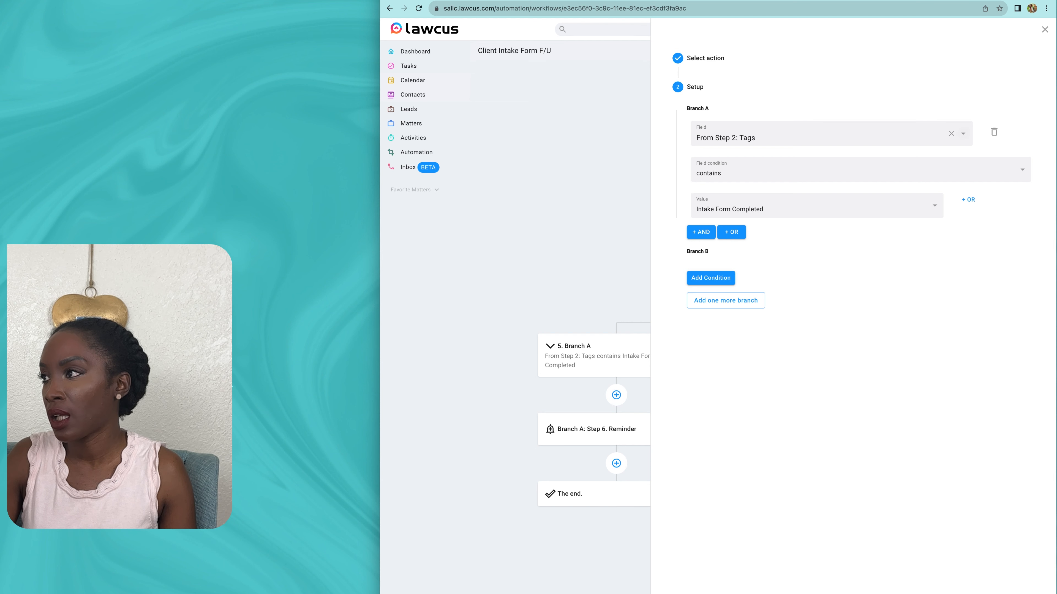
pyautogui.click(1045, 29)
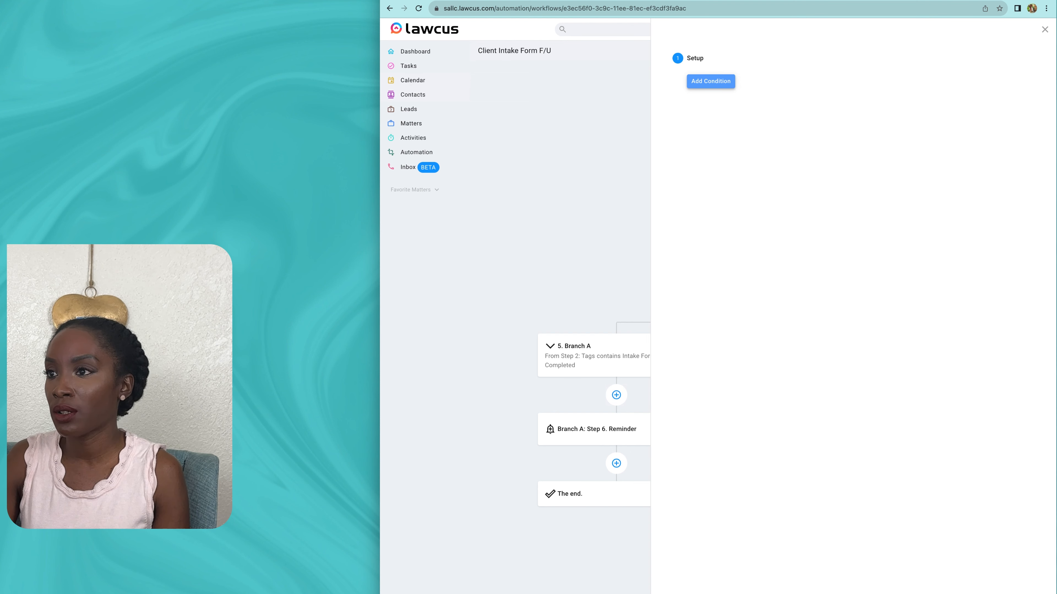
# Step: Add a condition to Branch B requiring that the Tags value from step 2 contains Intake Form Pending
pyautogui.click(711, 81)
pyautogui.click(710, 81)
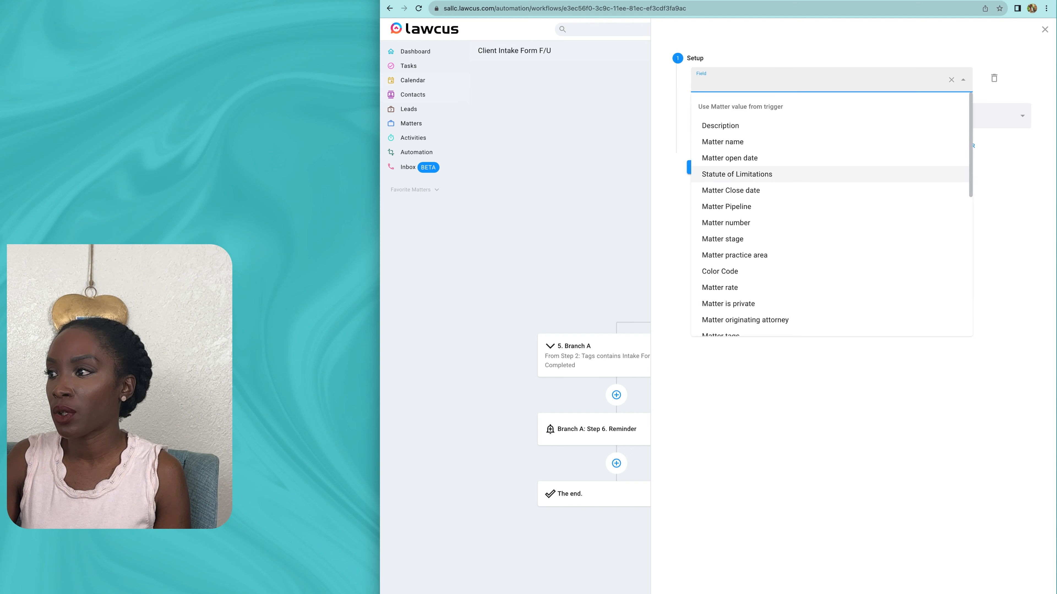
pyautogui.scroll(-8, 830, 208)
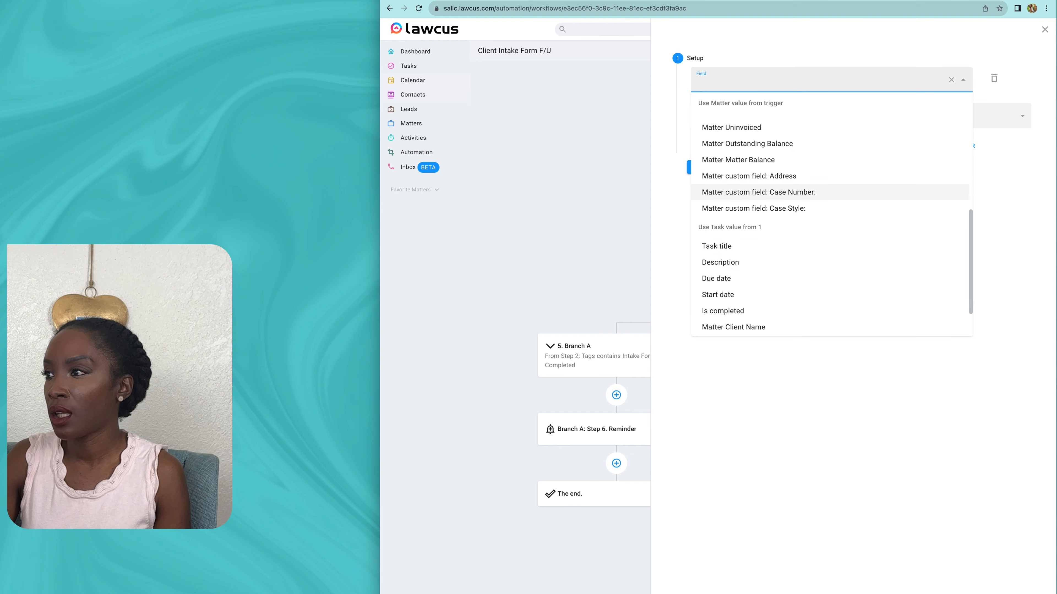
pyautogui.scroll(3, 830, 192)
pyautogui.scroll(-5, 830, 191)
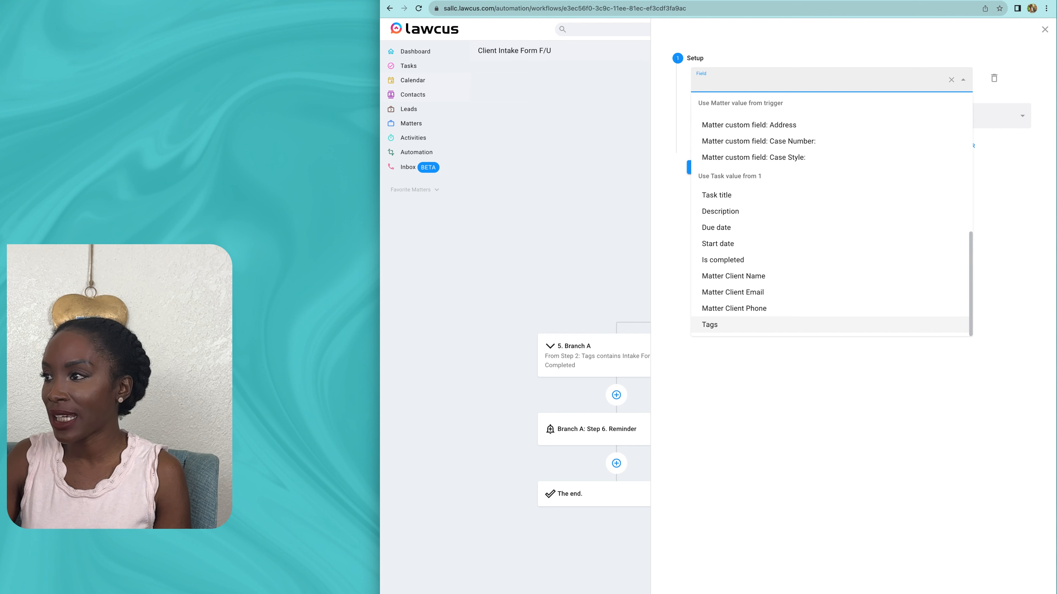
pyautogui.click(709, 324)
pyautogui.click(724, 116)
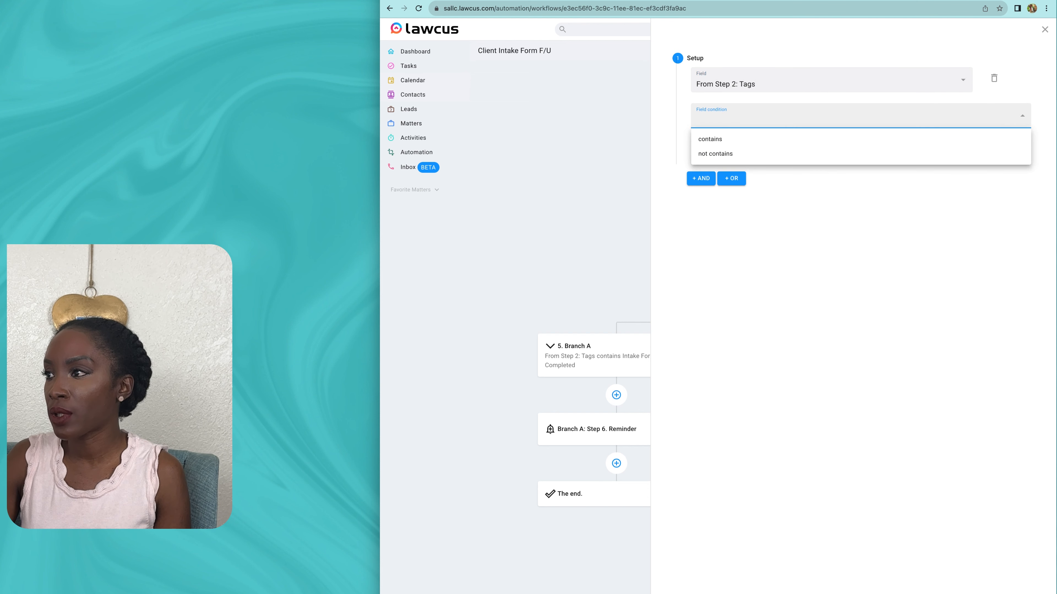
pyautogui.click(715, 140)
pyautogui.click(724, 152)
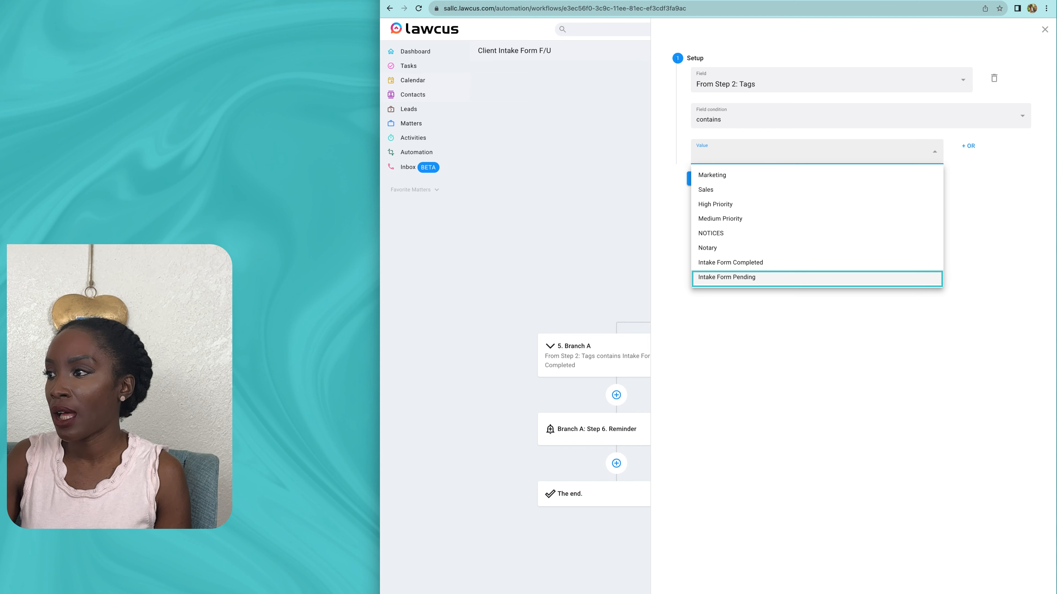
pyautogui.click(738, 278)
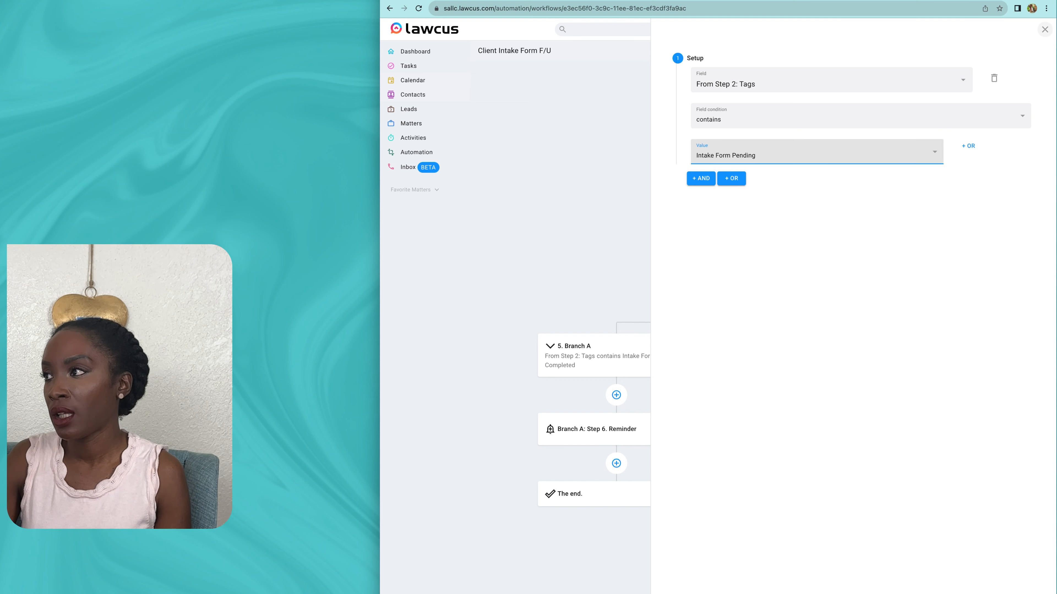
pyautogui.click(1045, 30)
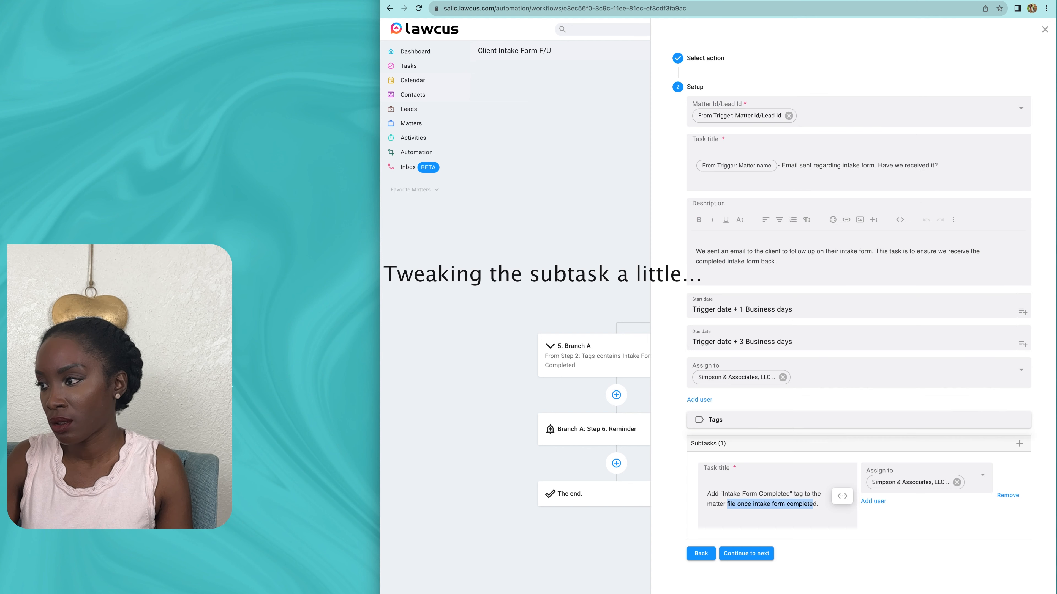
# Step: Reword the subtask title to end "if we receive the intake form from the client by the due date of this task."
pyautogui.hotkey('shift', 'Right')
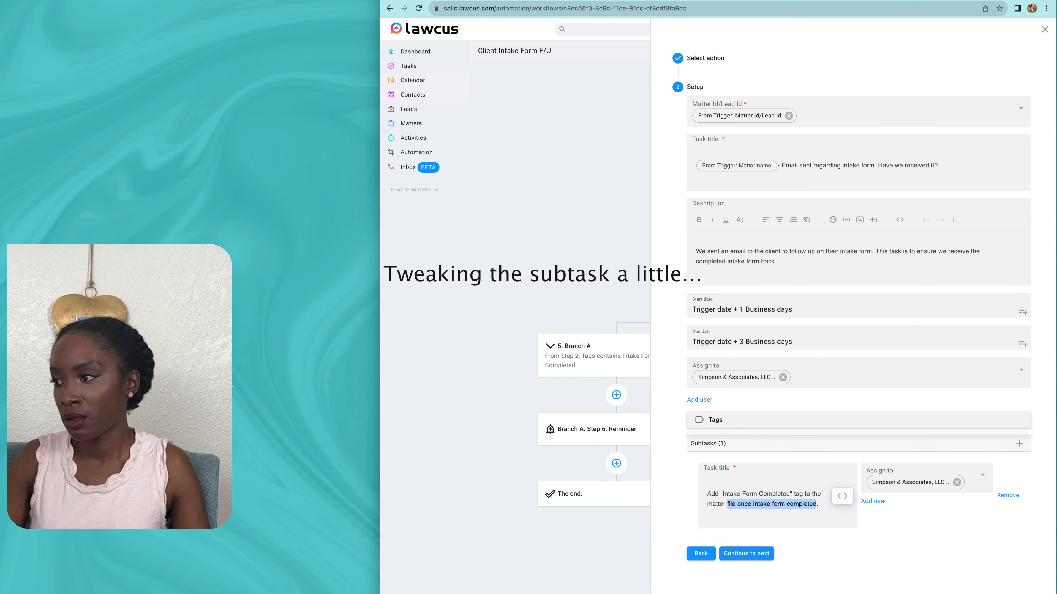
pyautogui.press('BackSpace')
pyautogui.write('.')
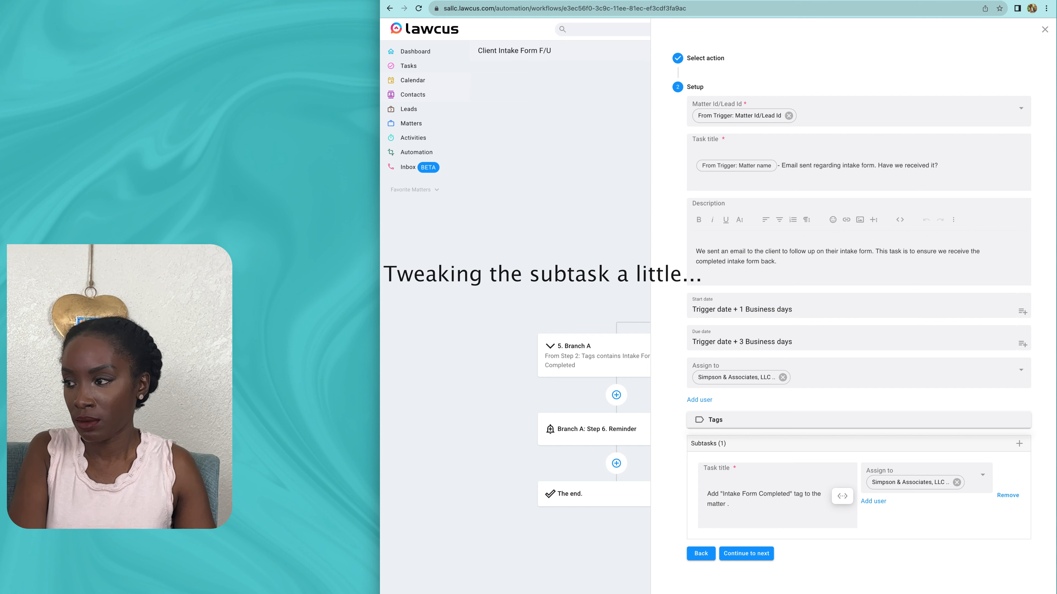
pyautogui.press('BackSpace')
pyautogui.write('if we receiv')
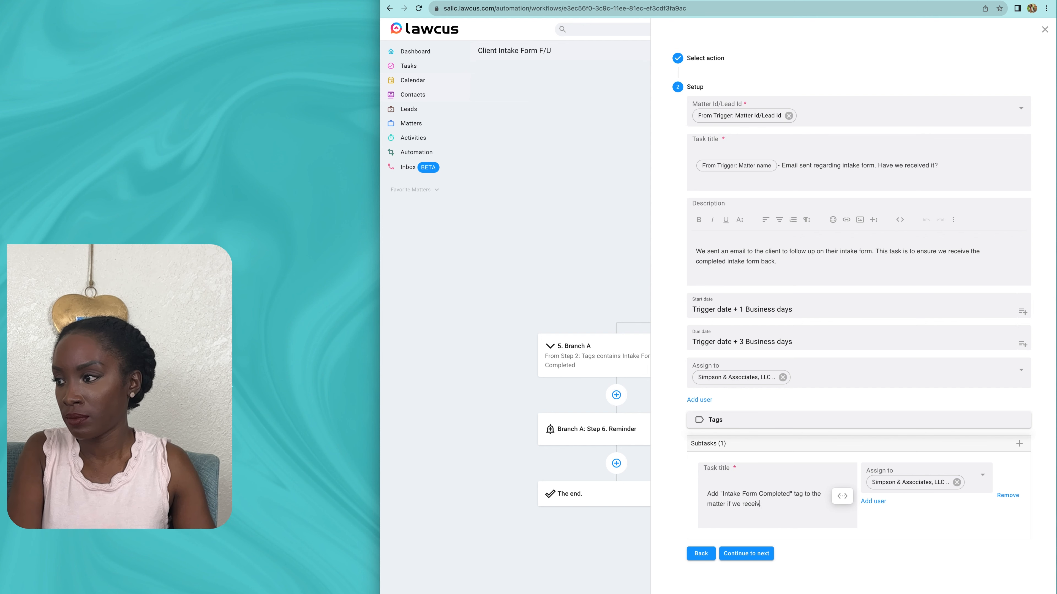
pyautogui.write('e the intake form from the client by')
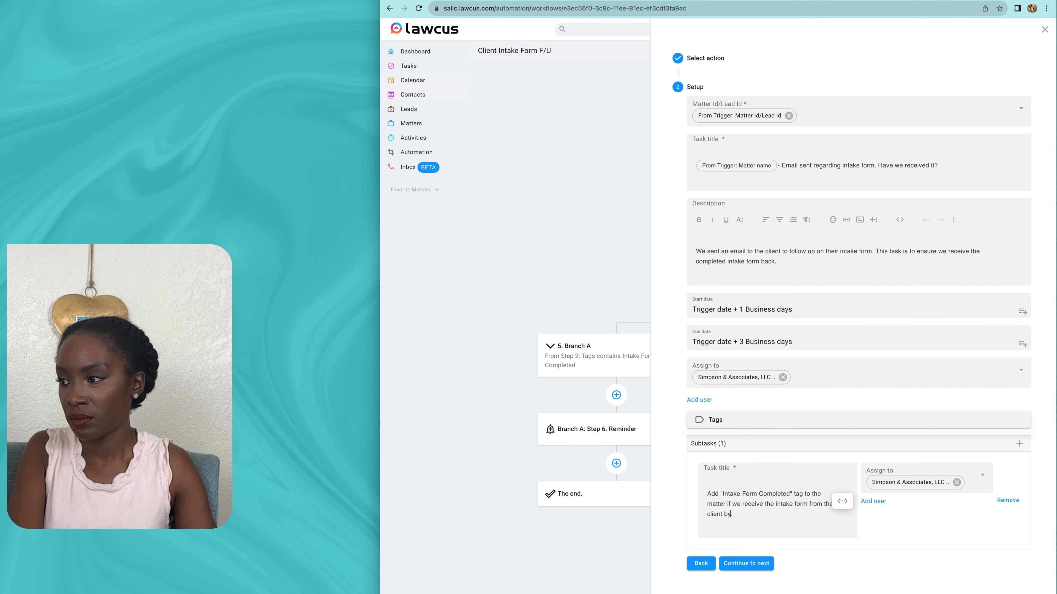
pyautogui.write(' the due date of this task')
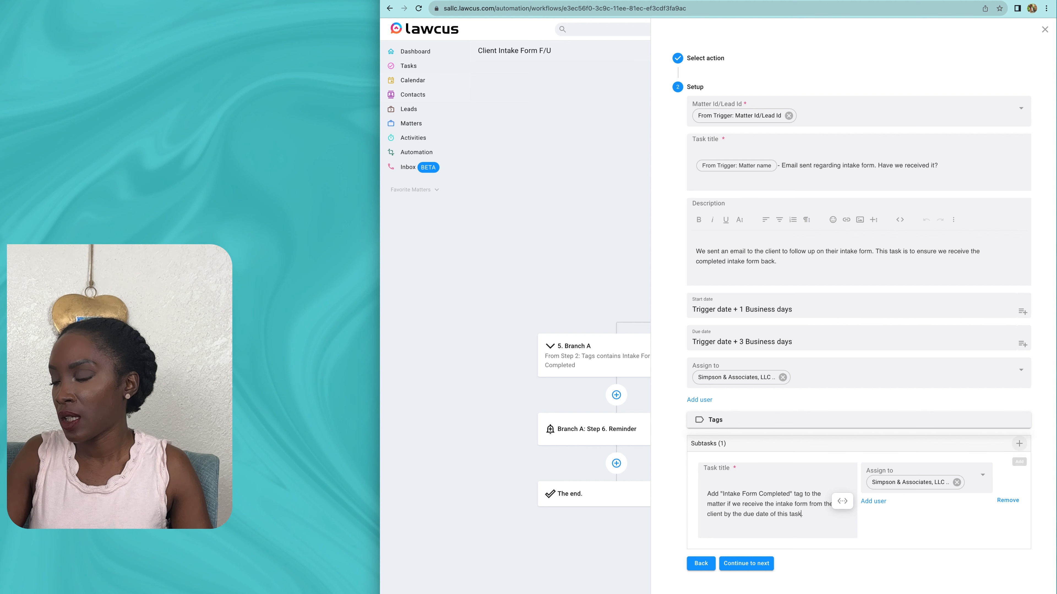
# Step: Add a second subtask to the follow-up task, reusing the first subtask's "Intake Form Completed" title text
pyautogui.click(1019, 443)
pyautogui.click(729, 570)
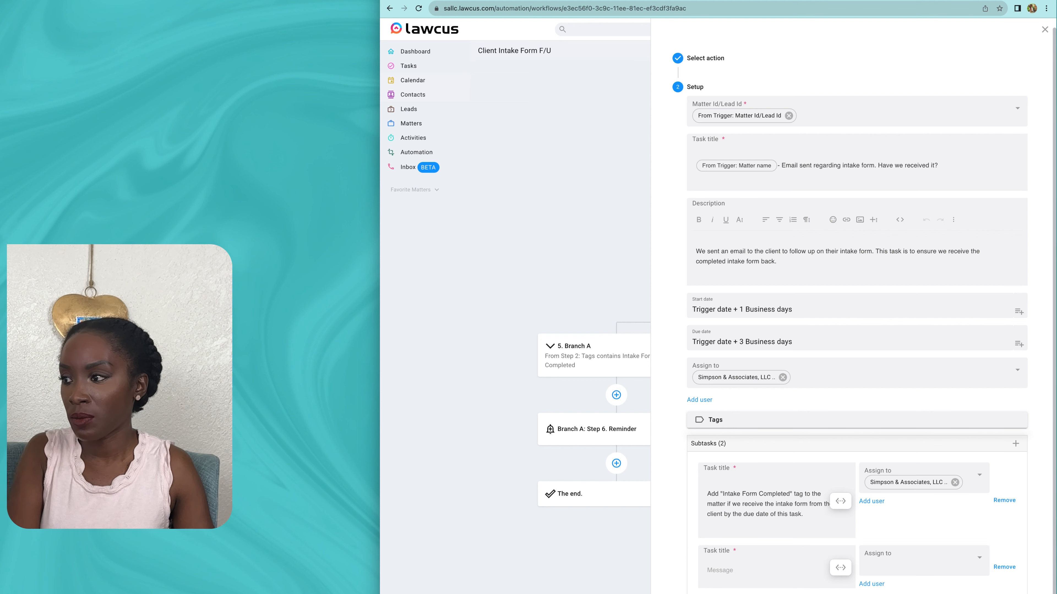
pyautogui.write('Add "Intake Form Completed" tag to the matter if we receive the intake form from the client by the due date of this task.')
pyautogui.scroll(-2, 864, 310)
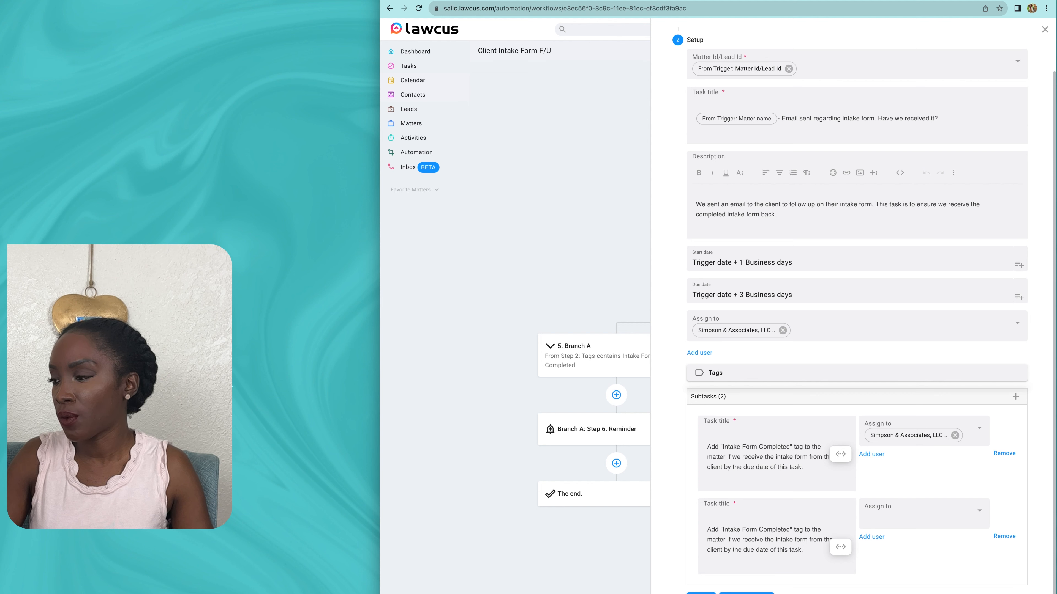
# Step: Reword the second subtask's title to begin "Add "Intake Form Pending" tag to the matter, if we have not received the intake form"
pyautogui.doubleClick(763, 530)
pyautogui.write('P')
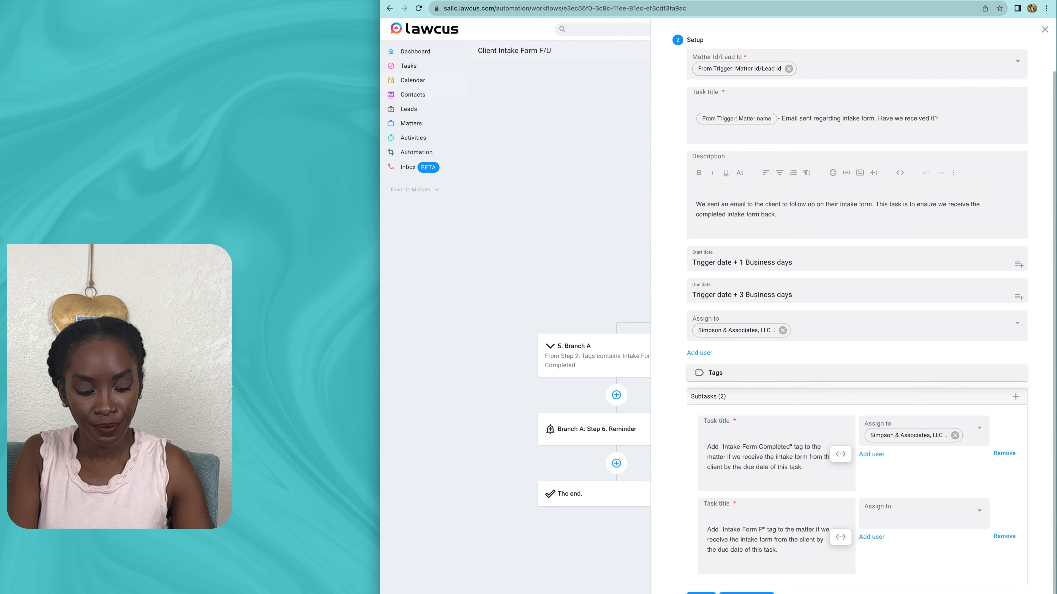
pyautogui.write('ending')
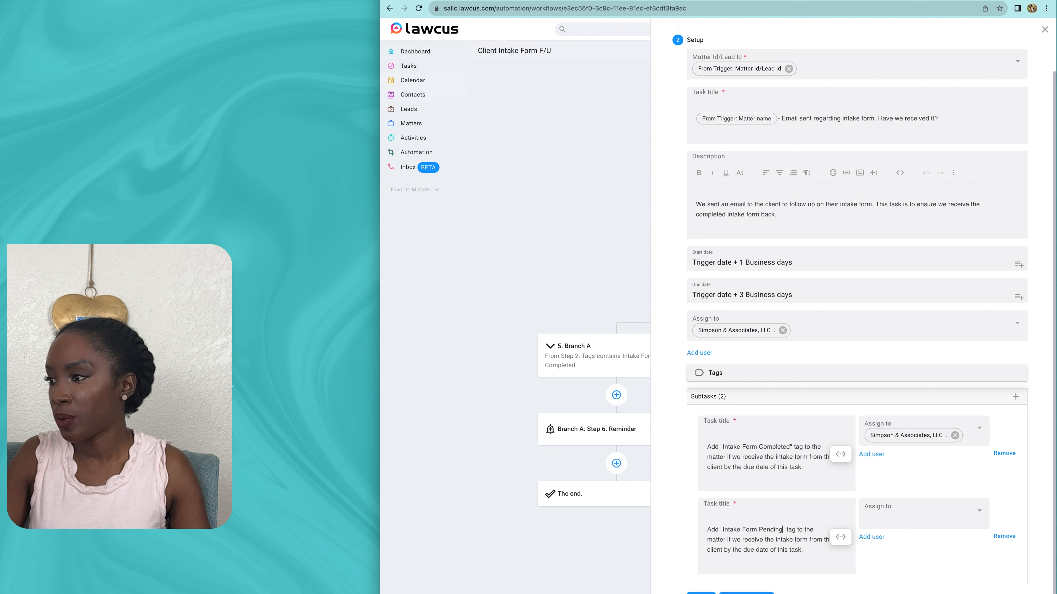
pyautogui.doubleClick(752, 540)
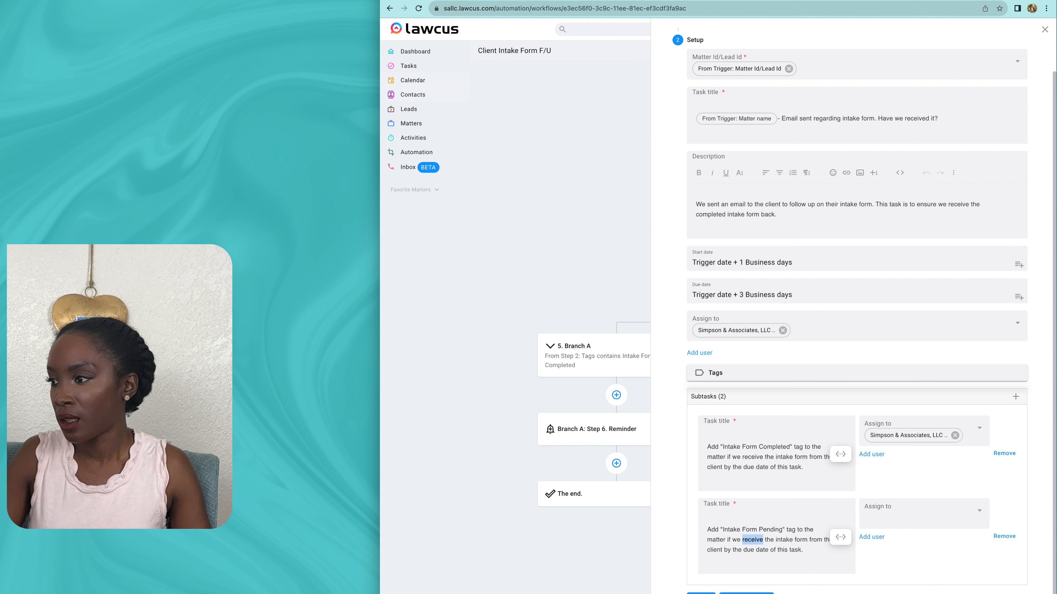
pyautogui.write('have not')
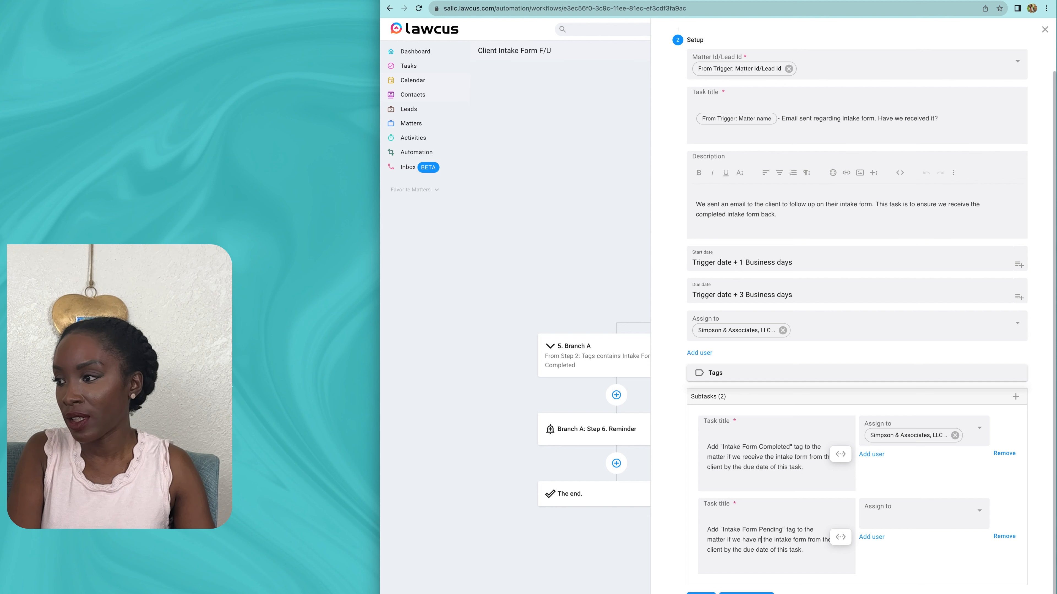
pyautogui.write(' received')
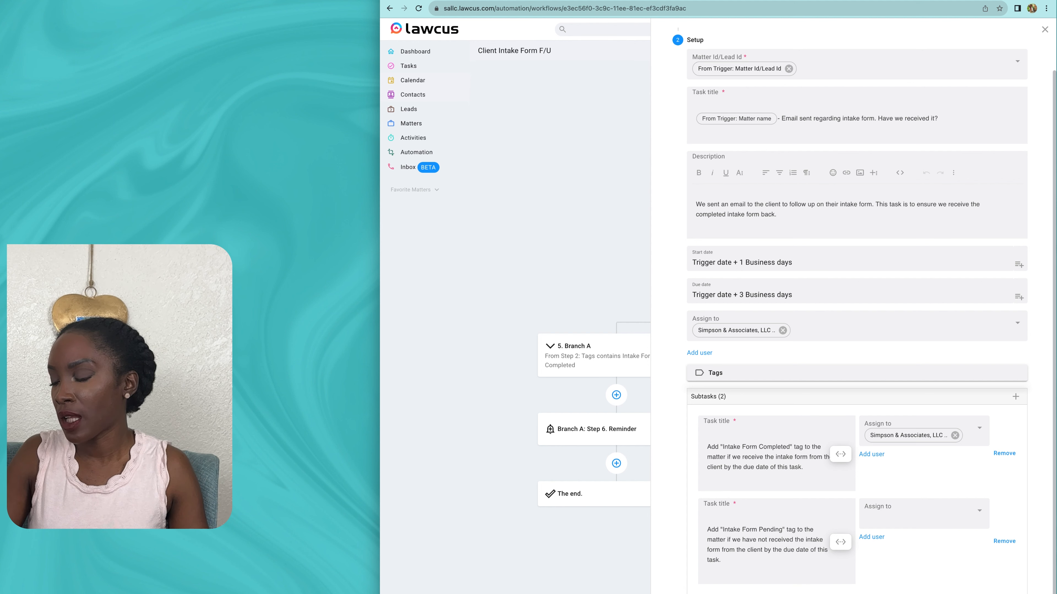
pyautogui.click(725, 540)
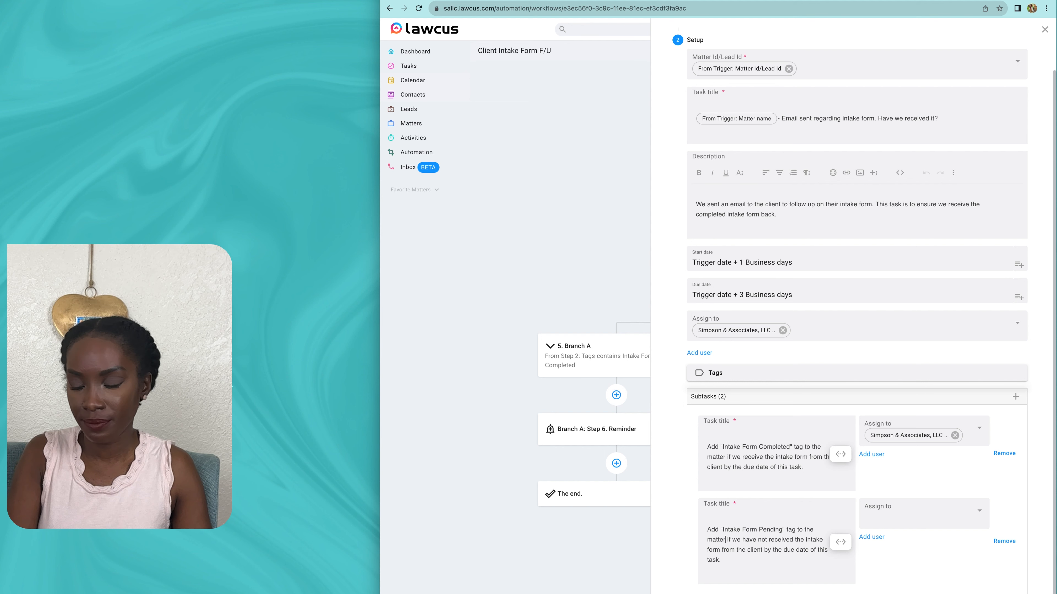
pyautogui.write(',')
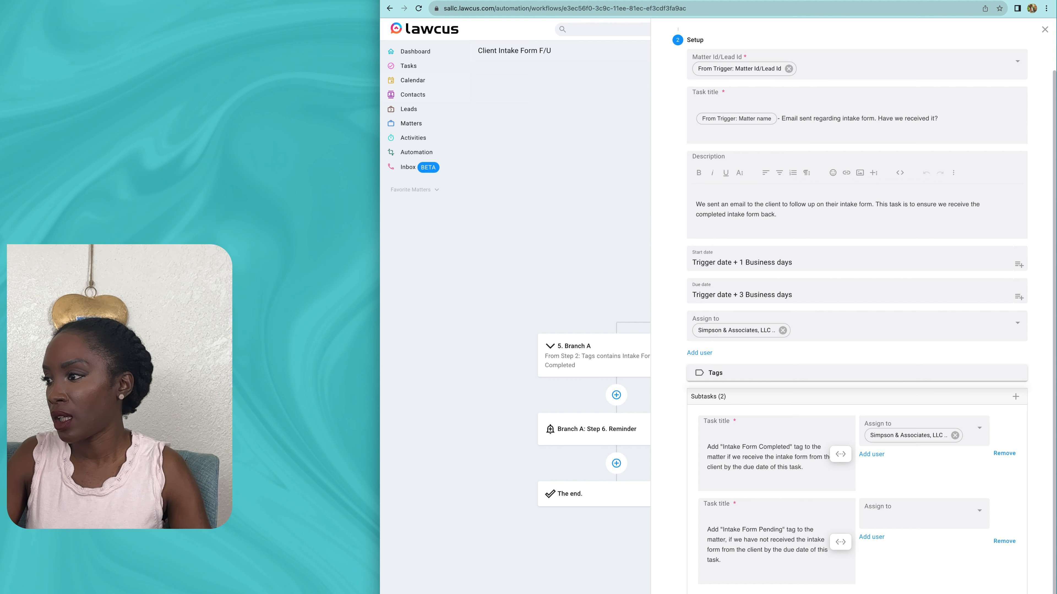
# Step: Assign the "Intake Form Pending" subtask to Simpson & Associates, LLC
pyautogui.click(924, 514)
pyautogui.click(917, 358)
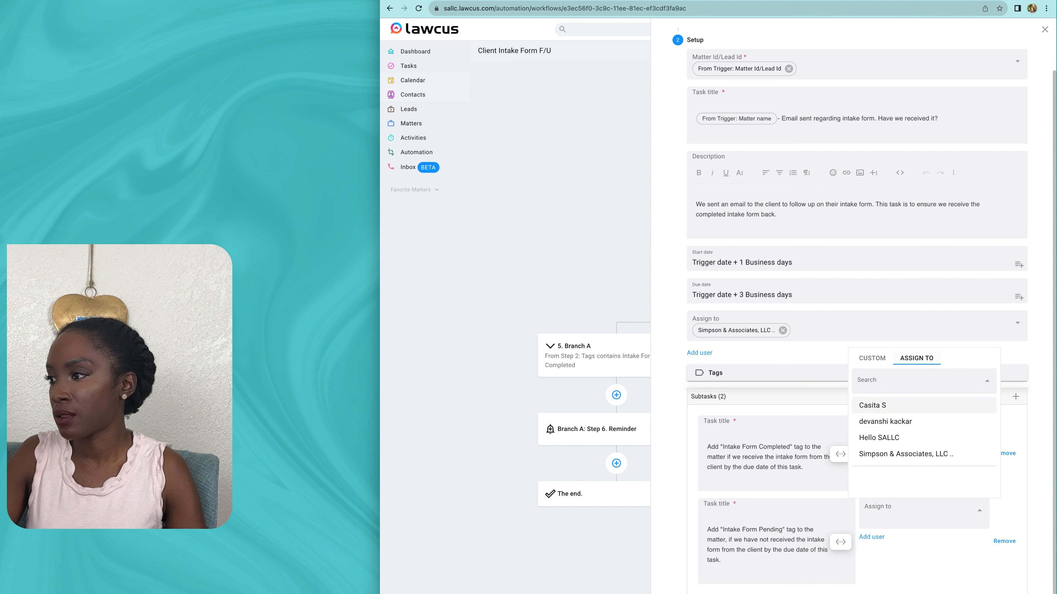
pyautogui.click(874, 456)
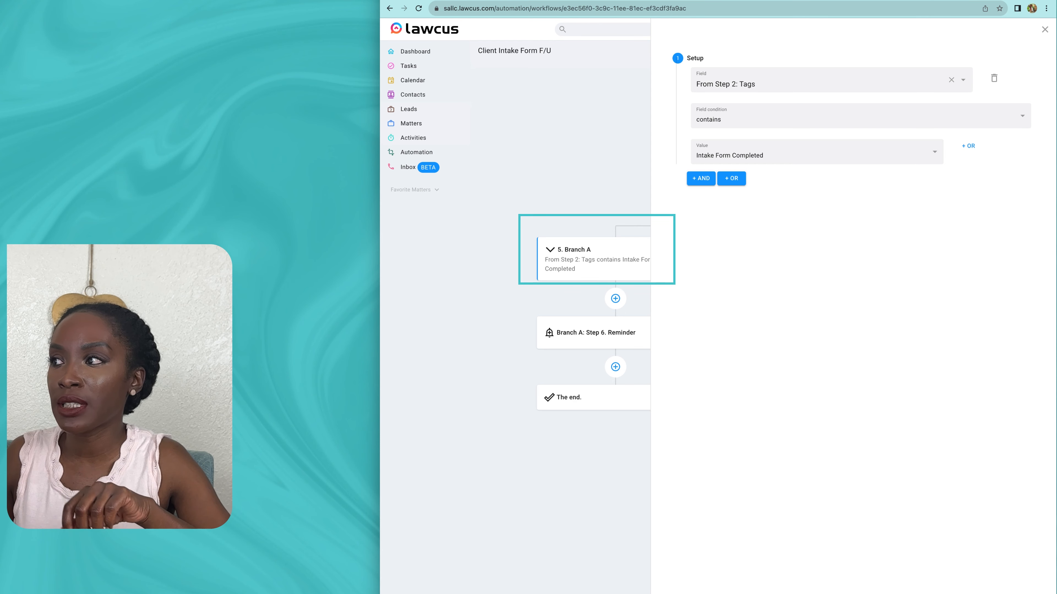
# Step: Change Branch A's condition to use Matter tags from the trigger, containing Intake Form Completed
pyautogui.click(815, 84)
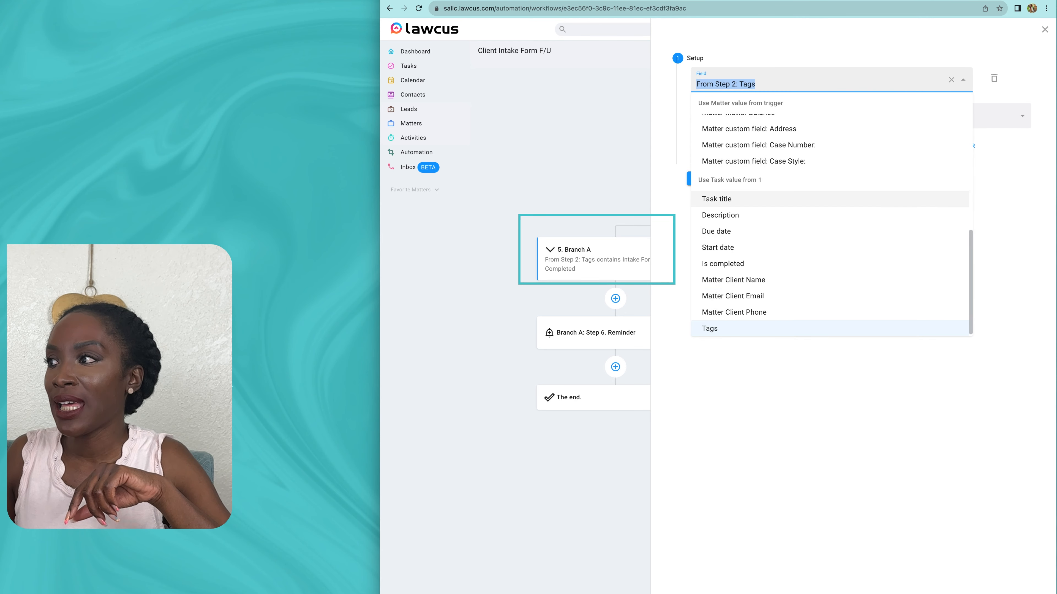
pyautogui.scroll(1, 816, 200)
pyautogui.scroll(3, 732, 204)
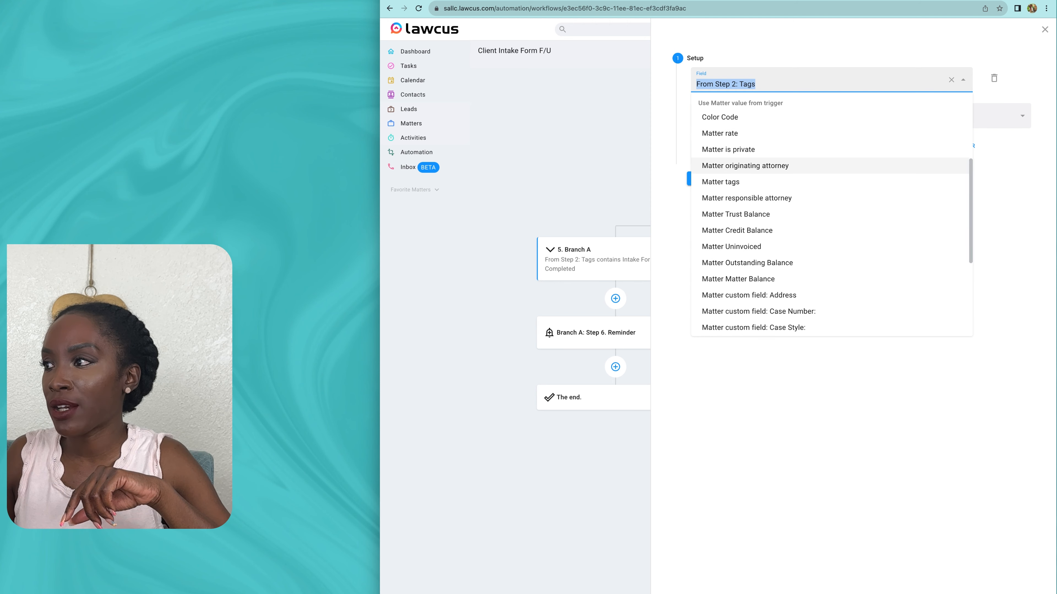
pyautogui.click(732, 182)
pyautogui.click(816, 152)
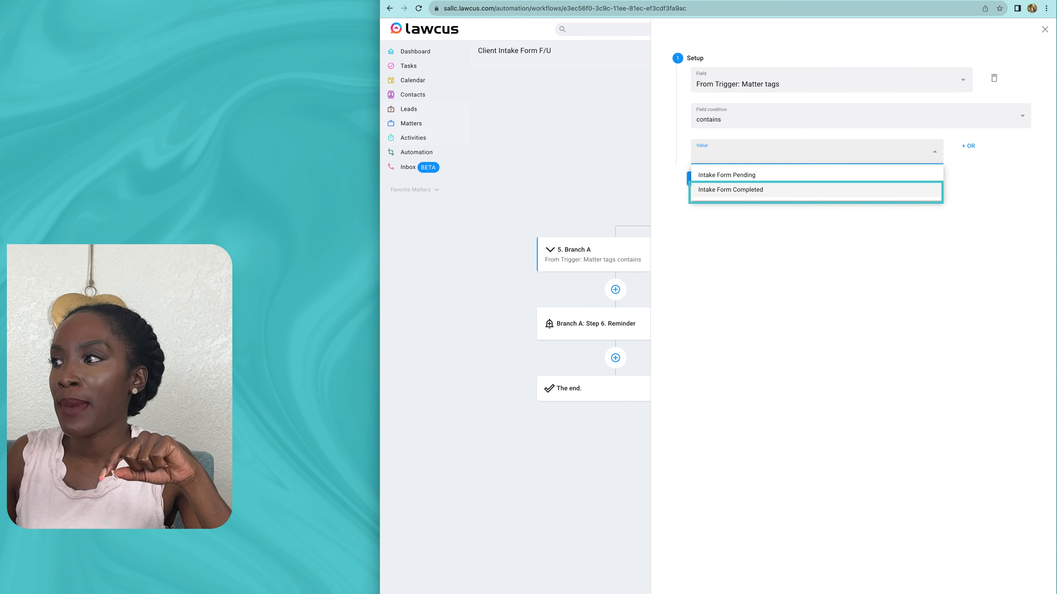
pyautogui.click(730, 189)
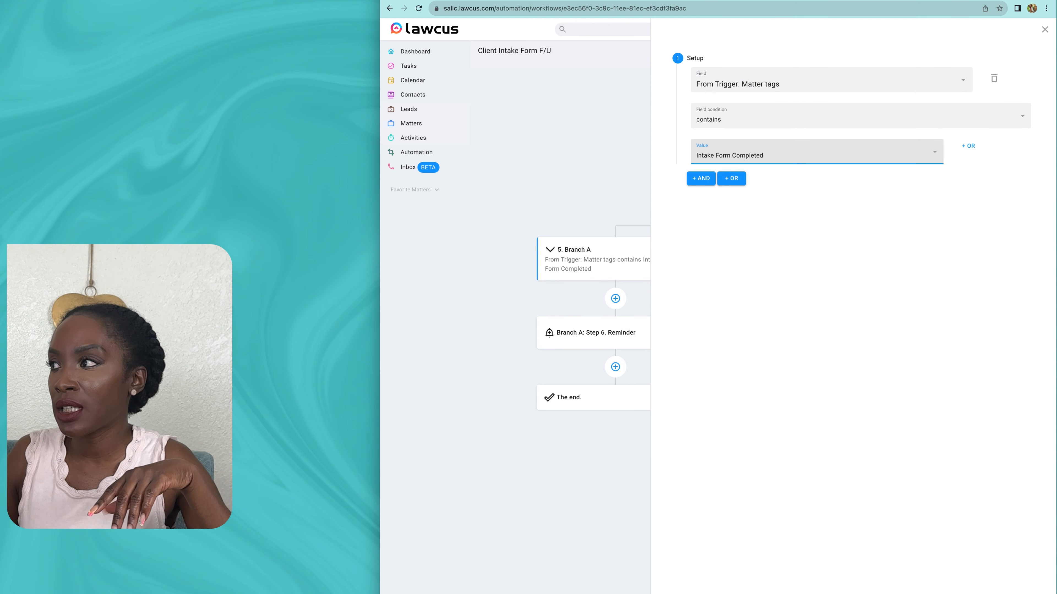
pyautogui.click(1044, 29)
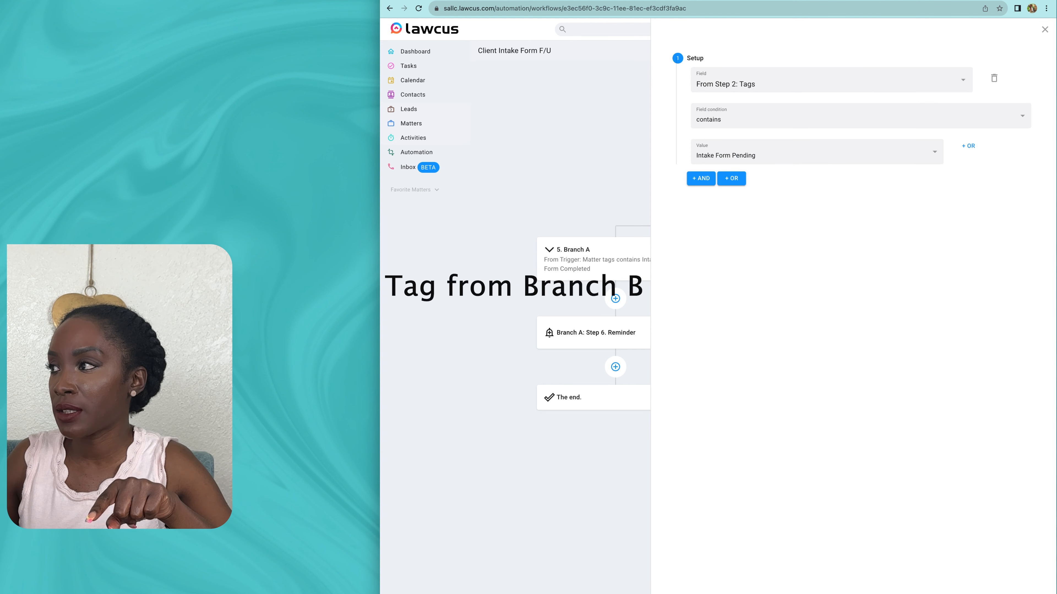
# Step: Change Branch B's condition to use Matter tags from the trigger, containing Intake Form Pending
pyautogui.click(832, 82)
pyautogui.scroll(2, 832, 145)
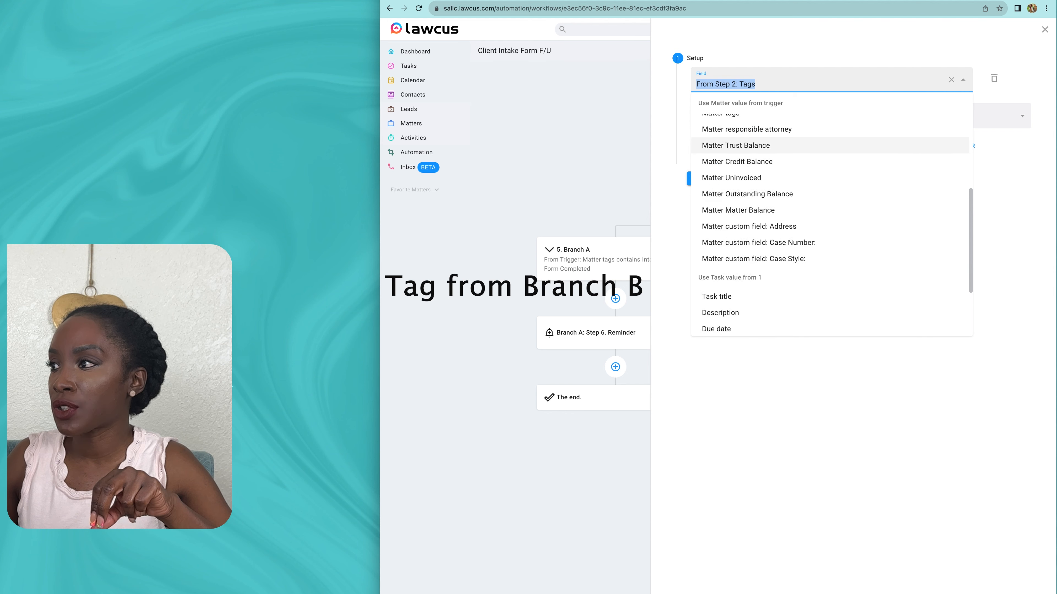
pyautogui.scroll(3, 749, 150)
pyautogui.click(748, 240)
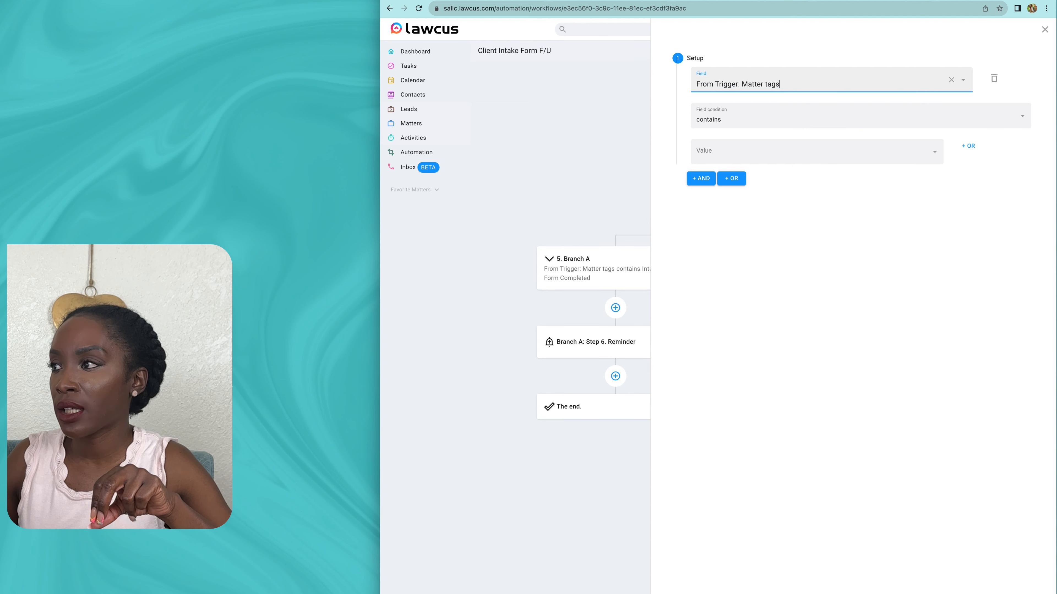
pyautogui.click(811, 152)
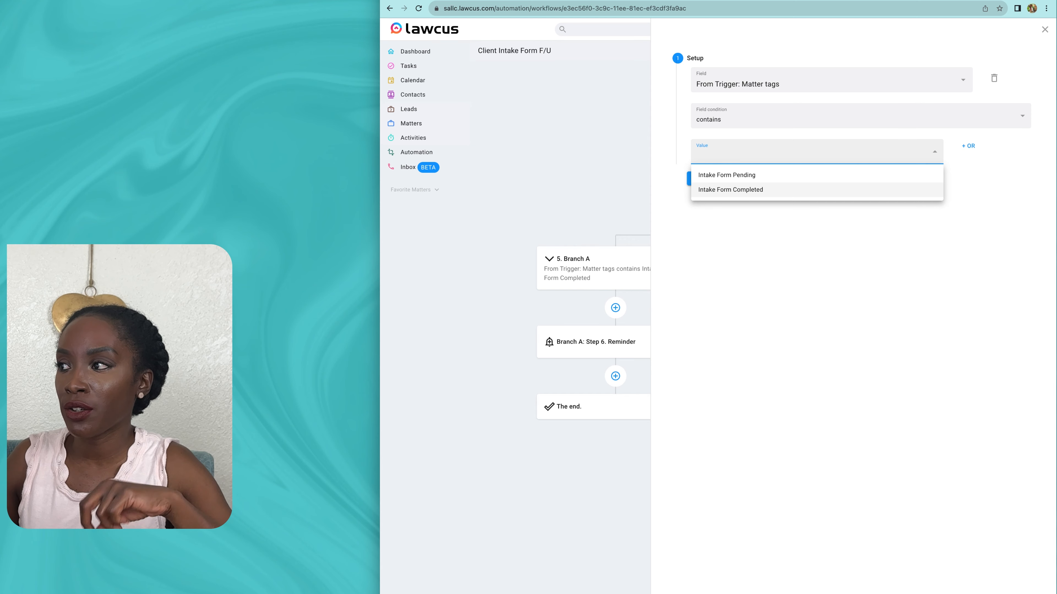
pyautogui.click(732, 175)
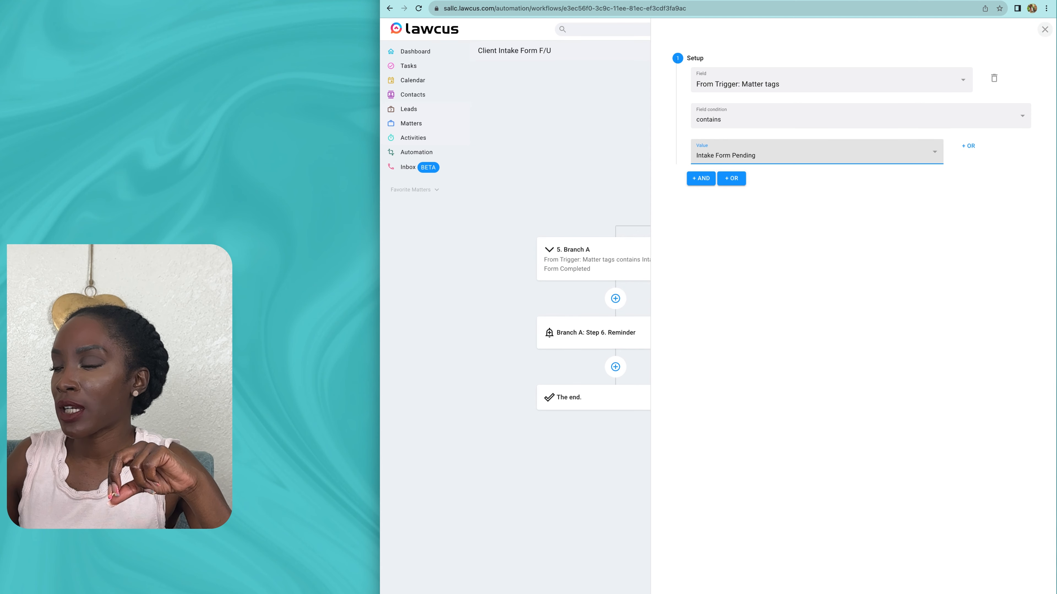
pyautogui.click(1045, 29)
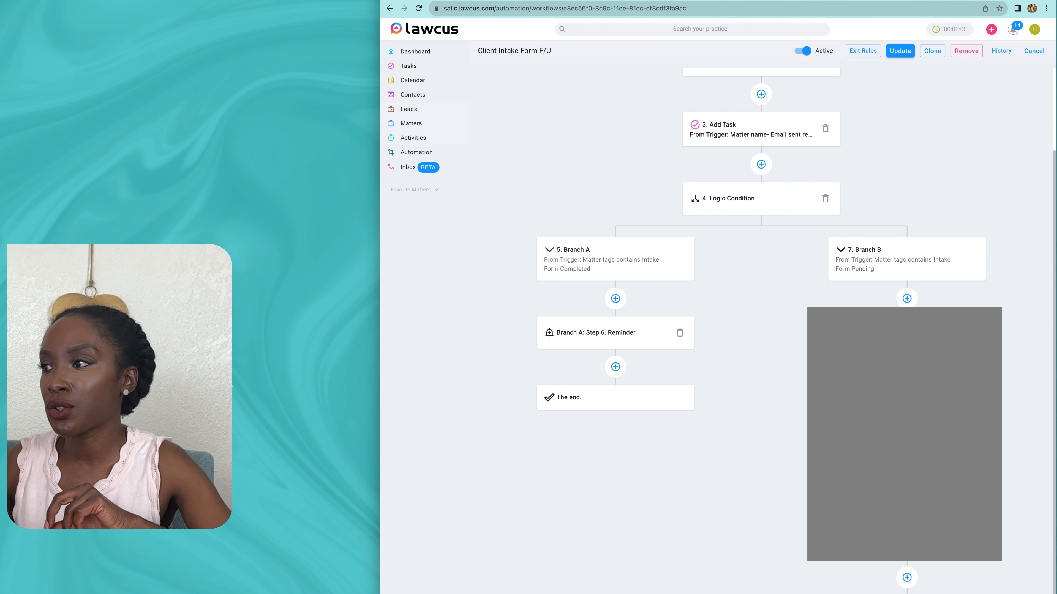
# Step: Reselect Matter tags from the trigger as Branch A's condition field, with Intake Form Completed as its value
pyautogui.click(615, 259)
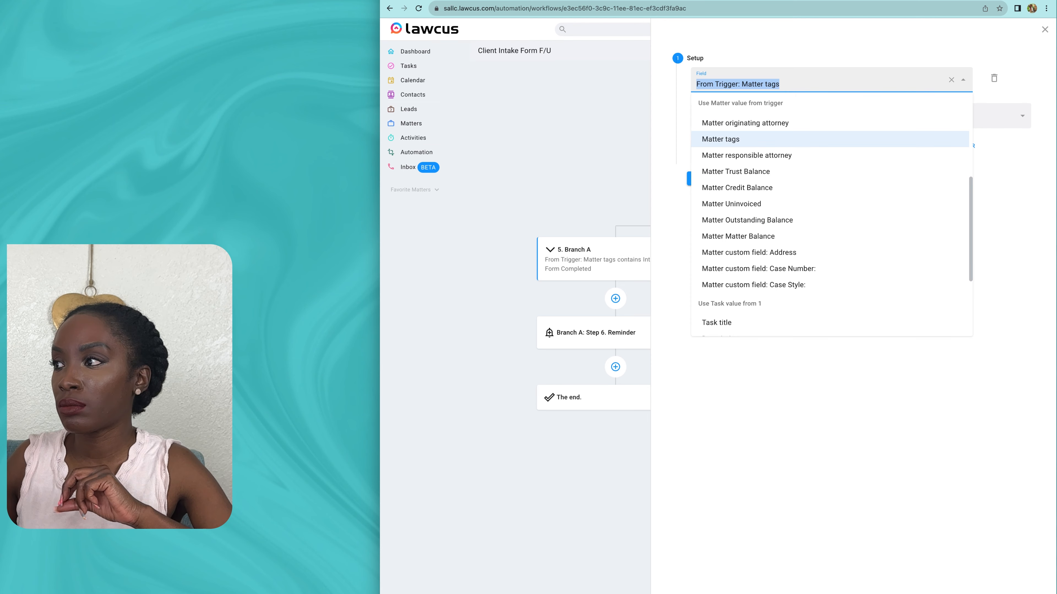
pyautogui.click(720, 139)
pyautogui.click(732, 152)
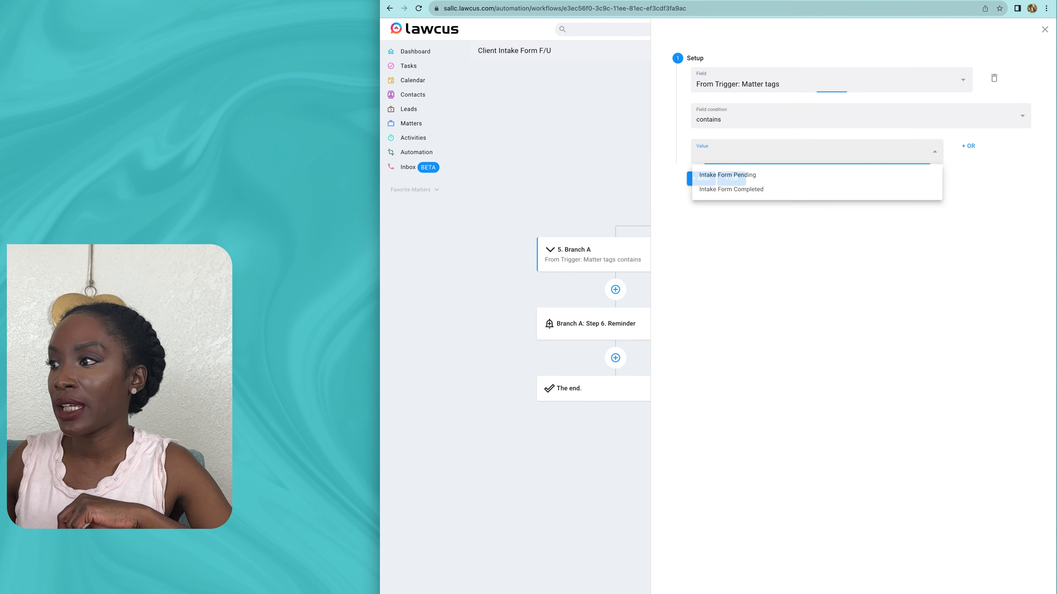
pyautogui.click(731, 189)
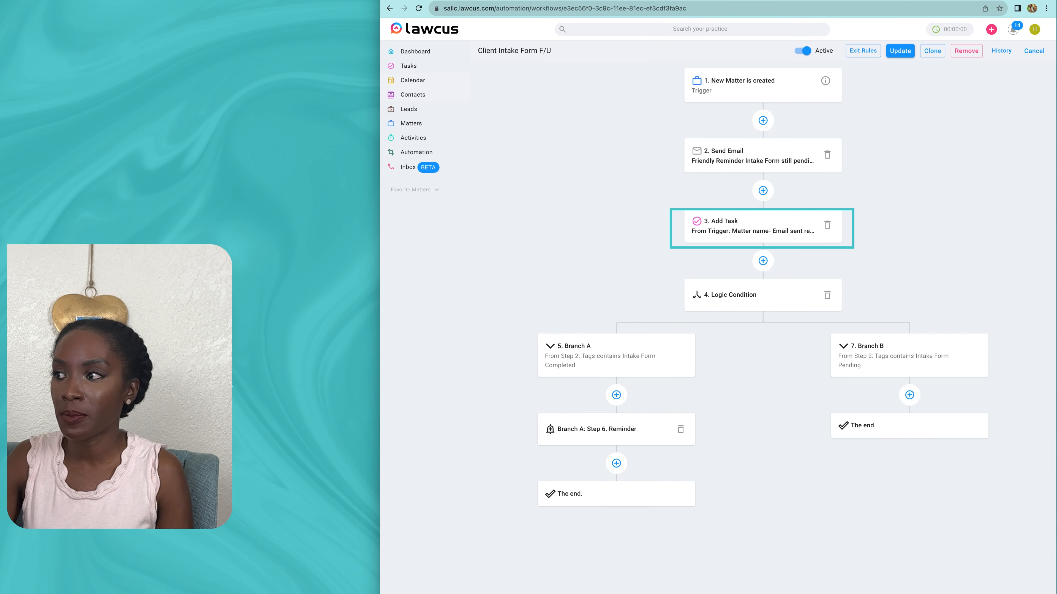
pyautogui.click(766, 221)
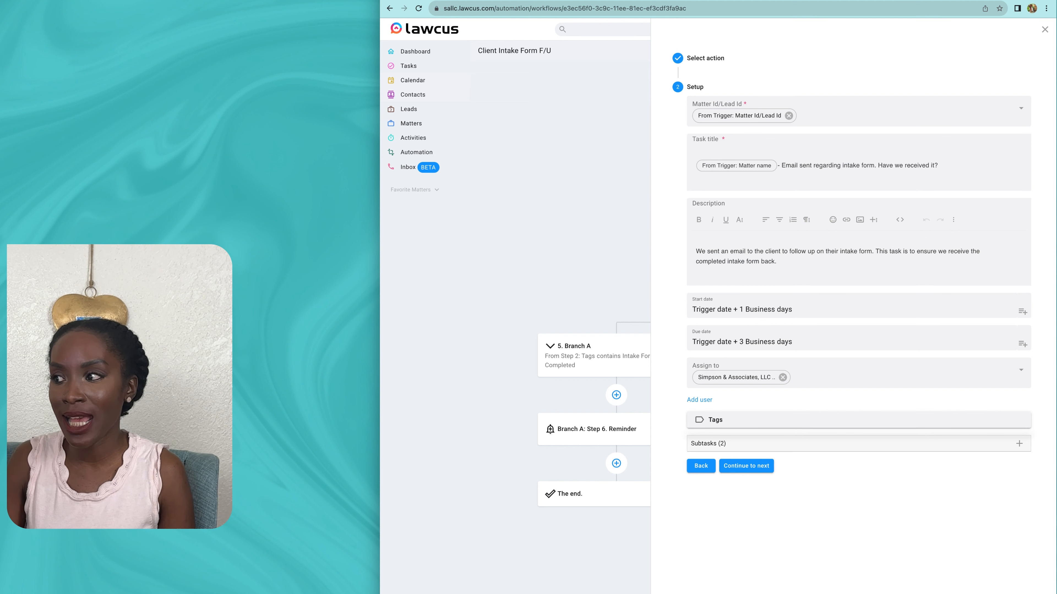
pyautogui.click(1045, 30)
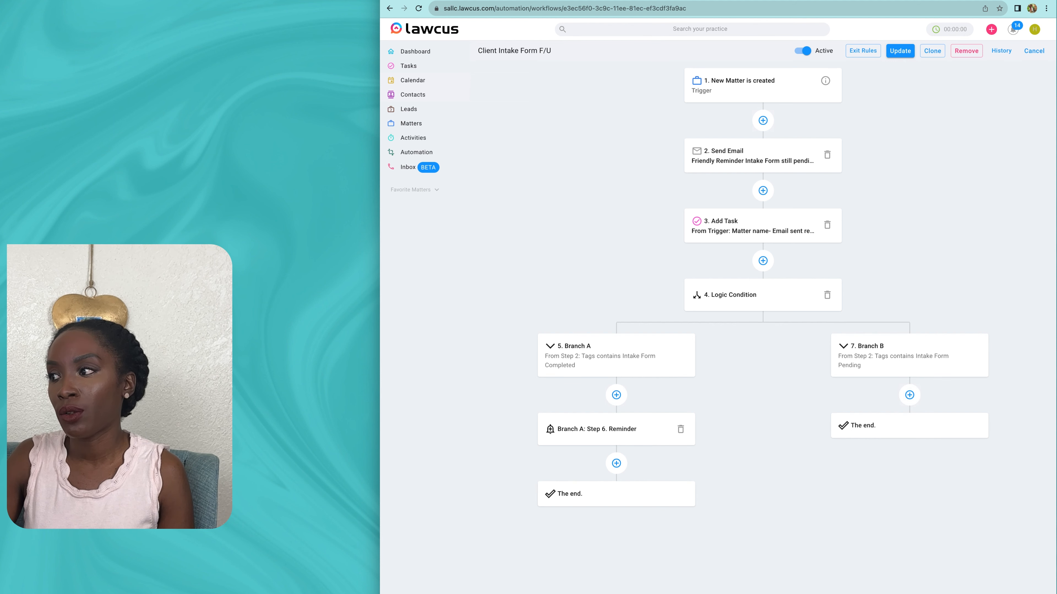
# Step: Add a Time delay action to Branch B that delays for a set amount of time of 2 days
pyautogui.click(909, 395)
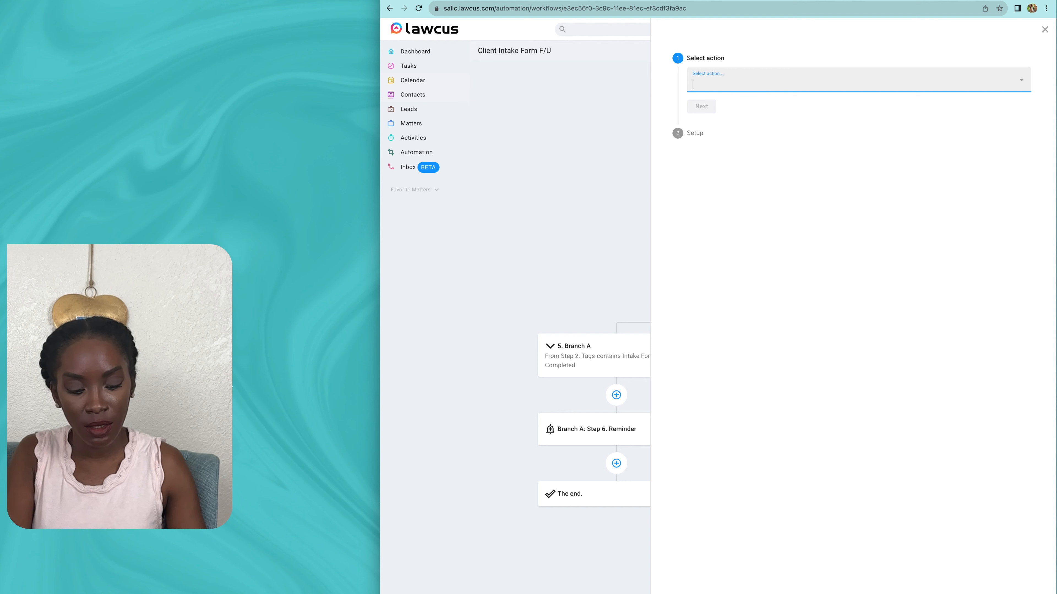
pyautogui.write('time')
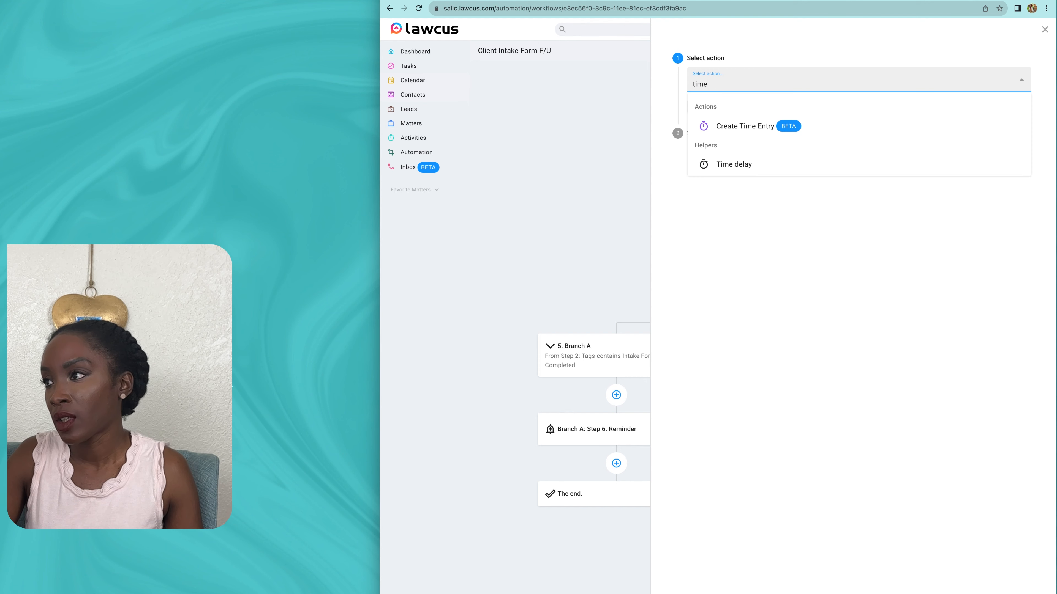
pyautogui.press('Return')
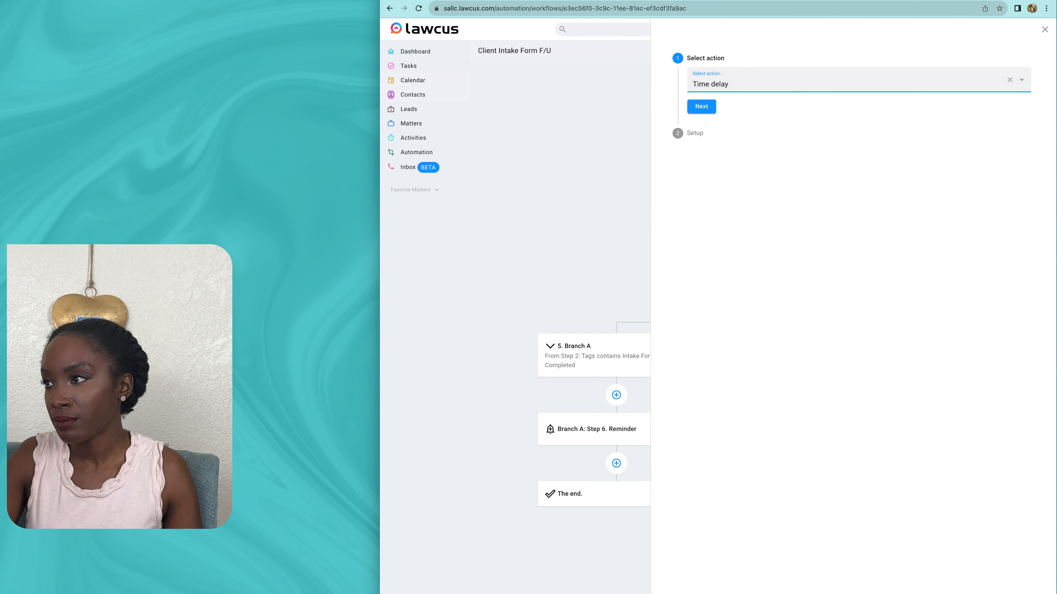
pyautogui.click(701, 106)
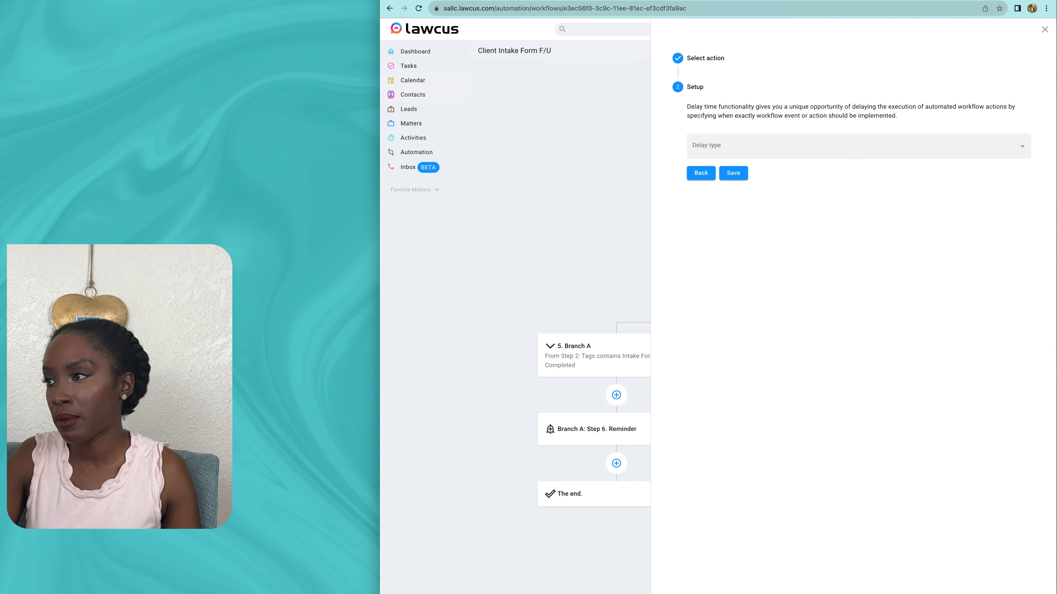
pyautogui.click(740, 146)
pyautogui.click(740, 170)
pyautogui.click(741, 179)
pyautogui.write('2')
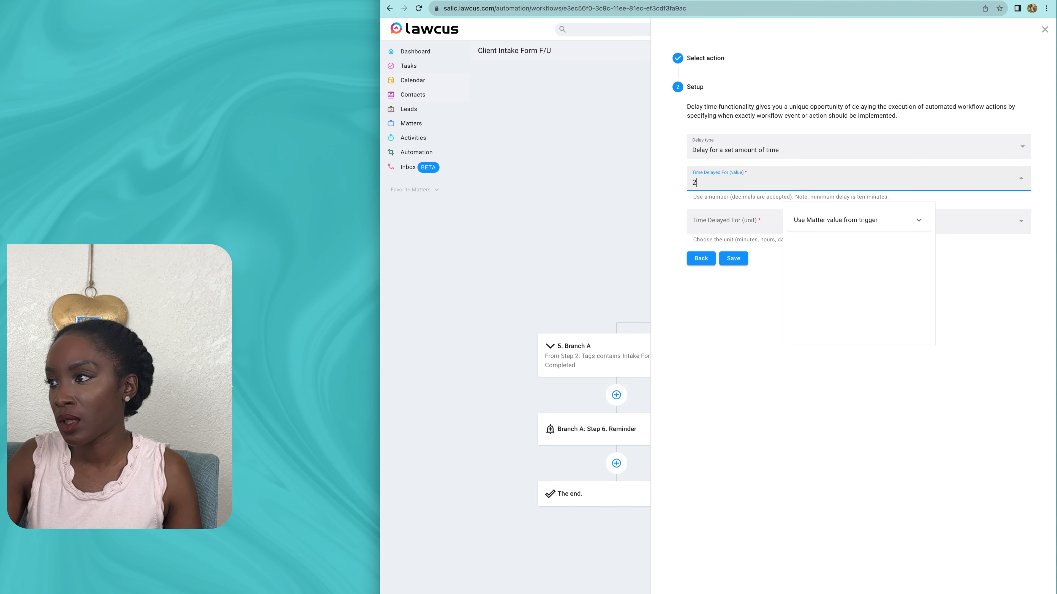
pyautogui.click(740, 221)
pyautogui.click(800, 302)
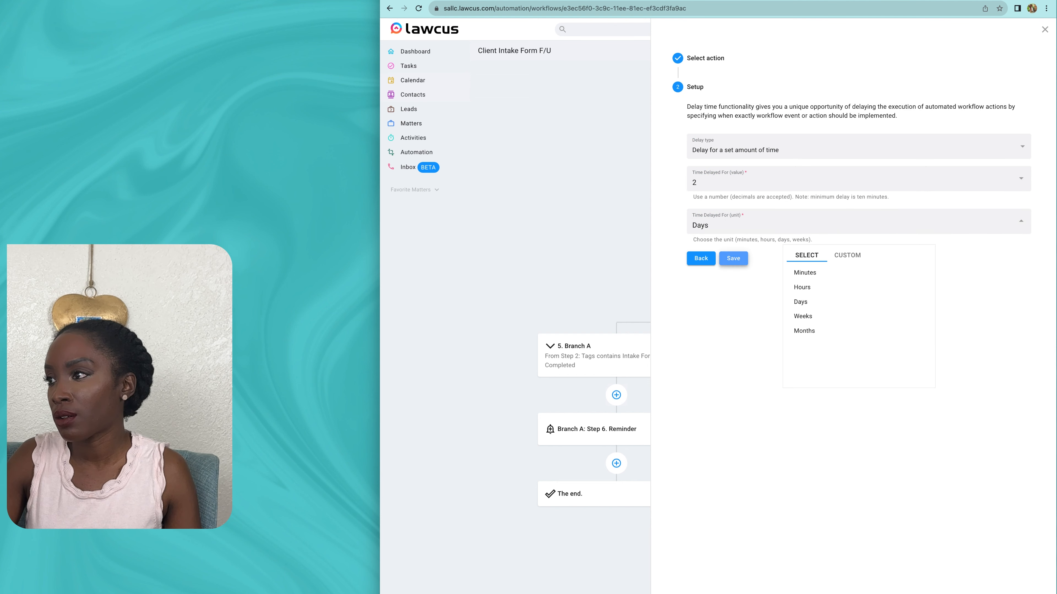
pyautogui.click(733, 258)
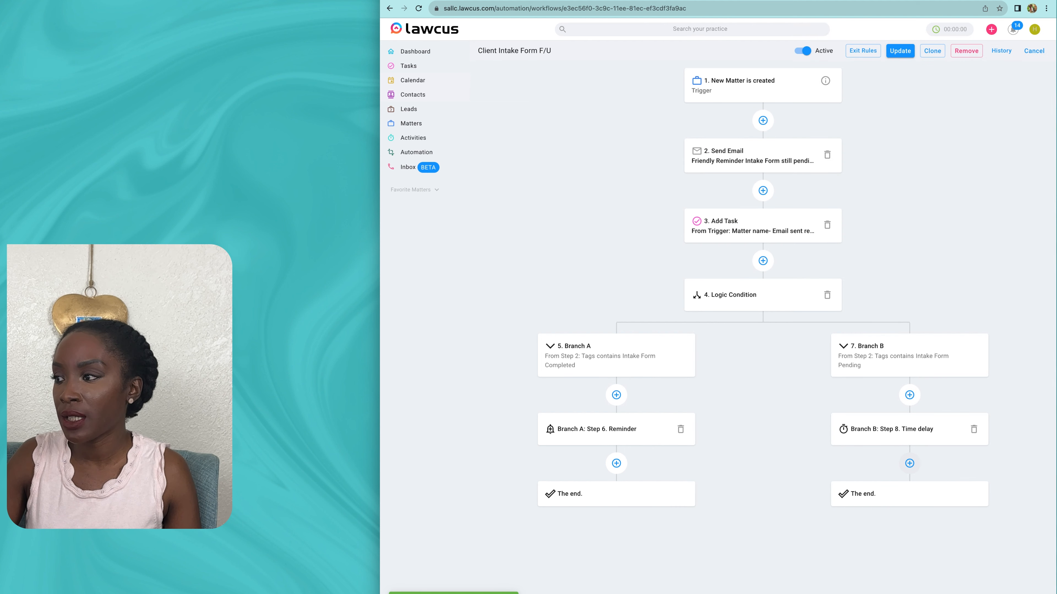
# Step: Insert an Add Task action after Branch B's time delay and proceed to its setup
pyautogui.click(909, 464)
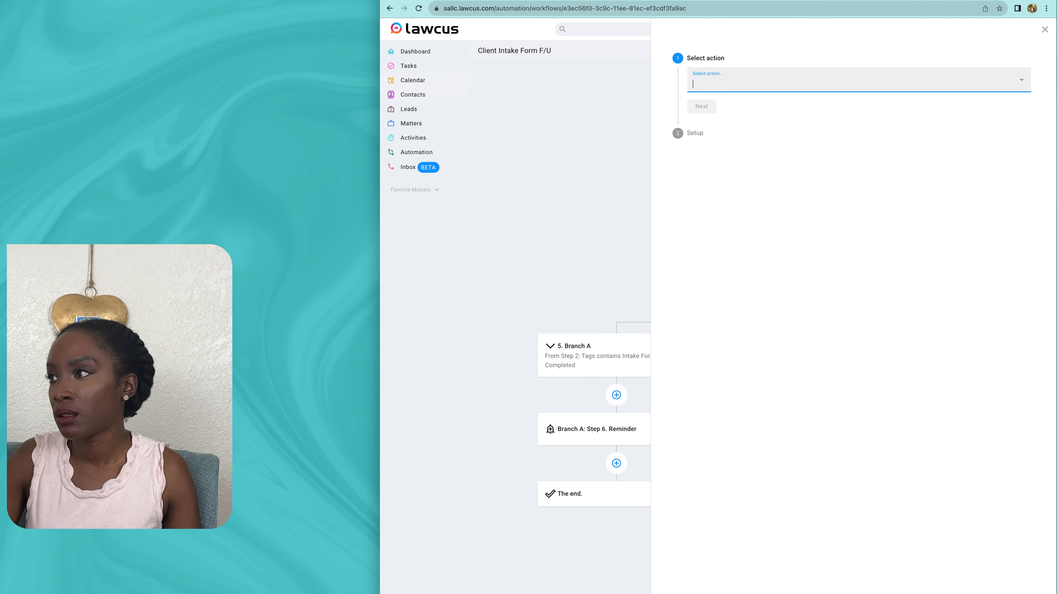
pyautogui.click(749, 83)
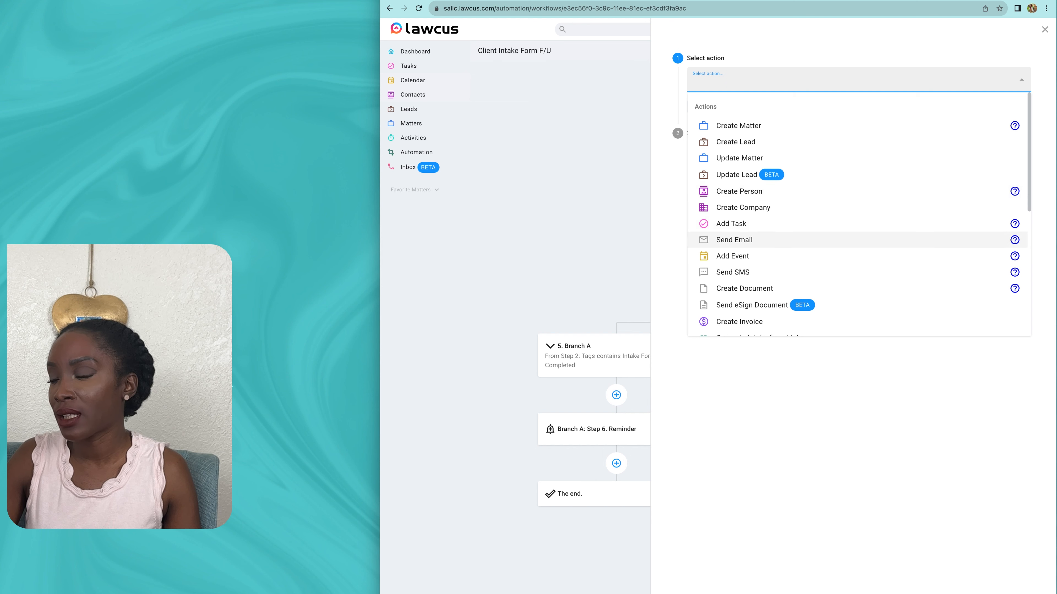
pyautogui.click(732, 240)
pyautogui.doubleClick(701, 85)
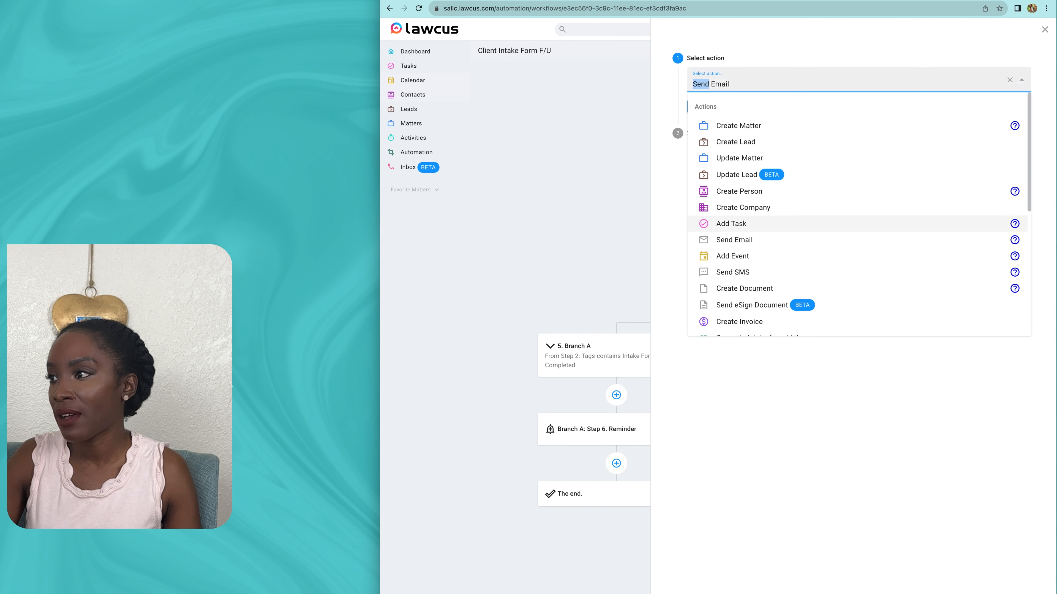
pyautogui.click(731, 224)
pyautogui.click(699, 107)
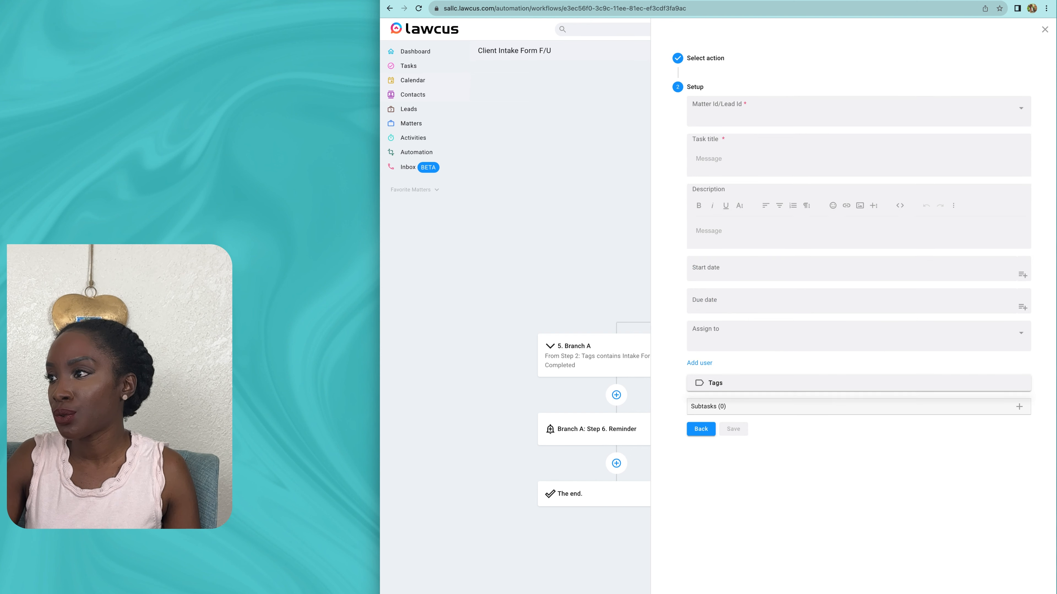
# Step: Set the new task's Matter Id/Lead Id to the Matter Id/Lead Id value from the trigger
pyautogui.click(749, 111)
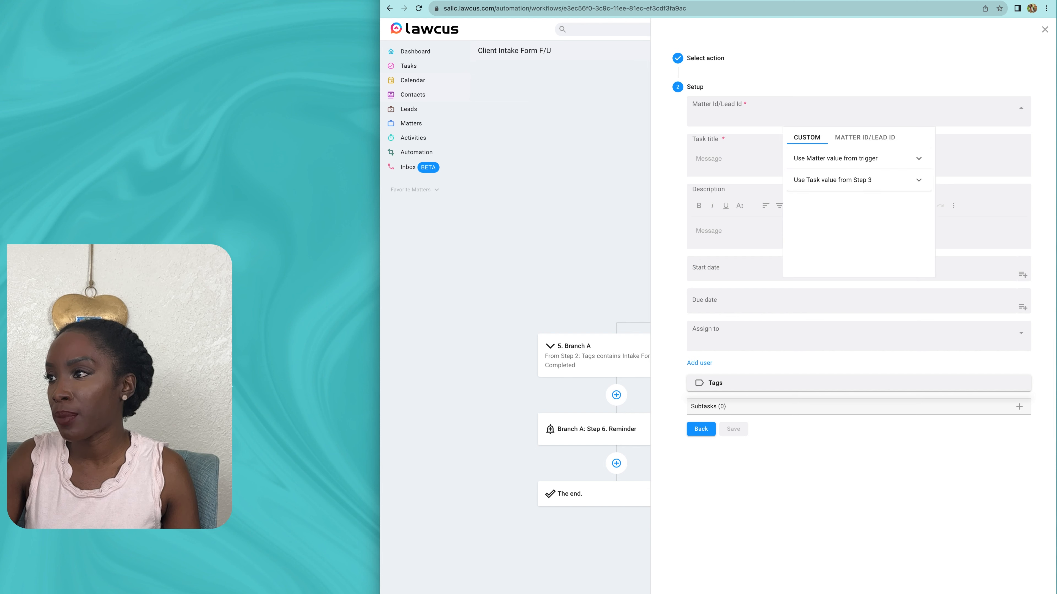
pyautogui.click(864, 138)
pyautogui.click(807, 138)
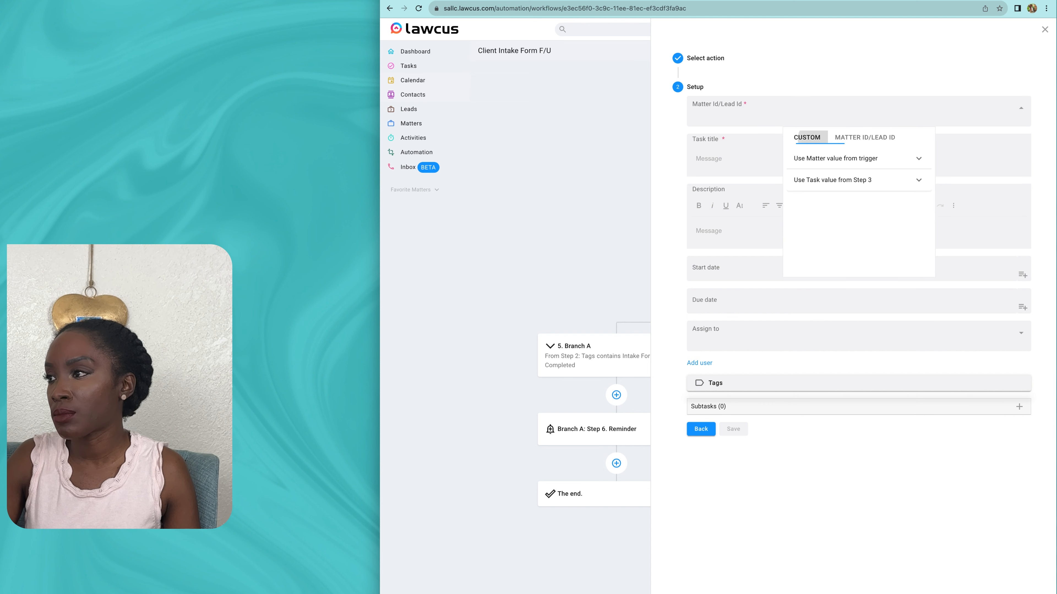
pyautogui.click(836, 158)
pyautogui.click(828, 199)
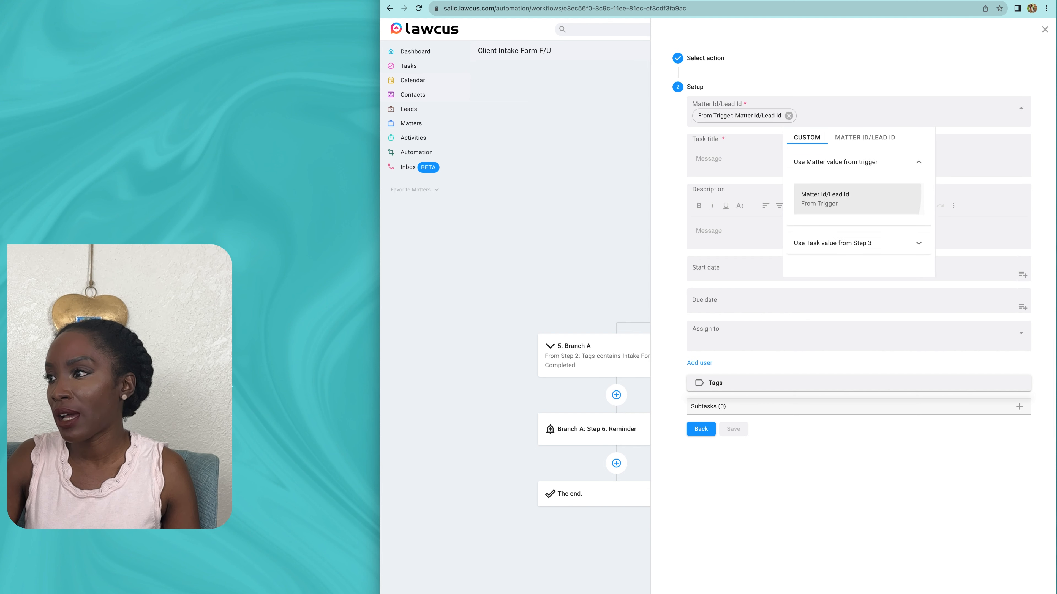
# Step: Title the Branch B task "Have we received intake form?"
pyautogui.click(732, 158)
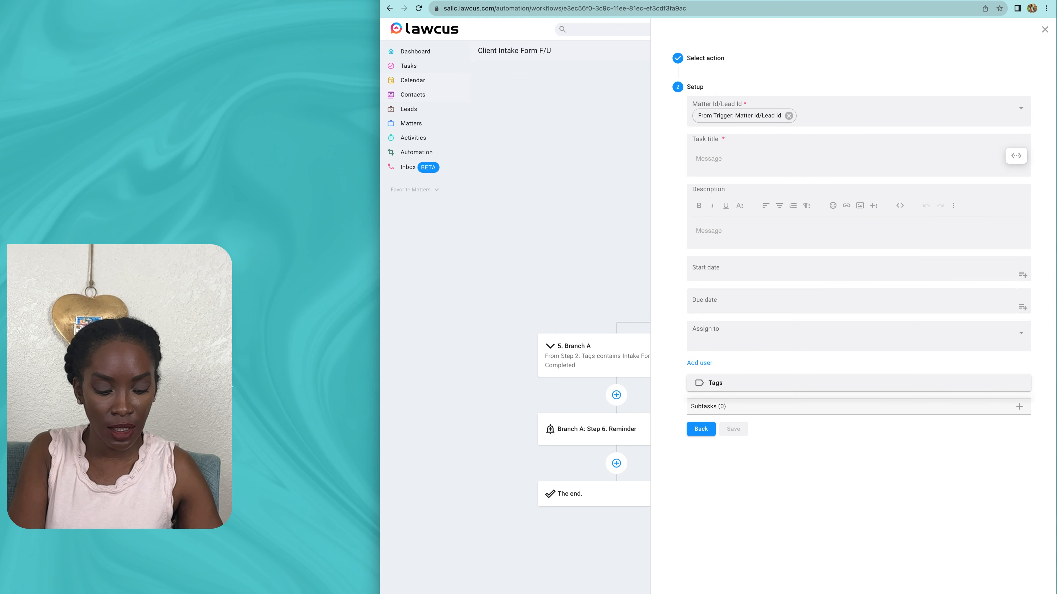
pyautogui.write('Have ')
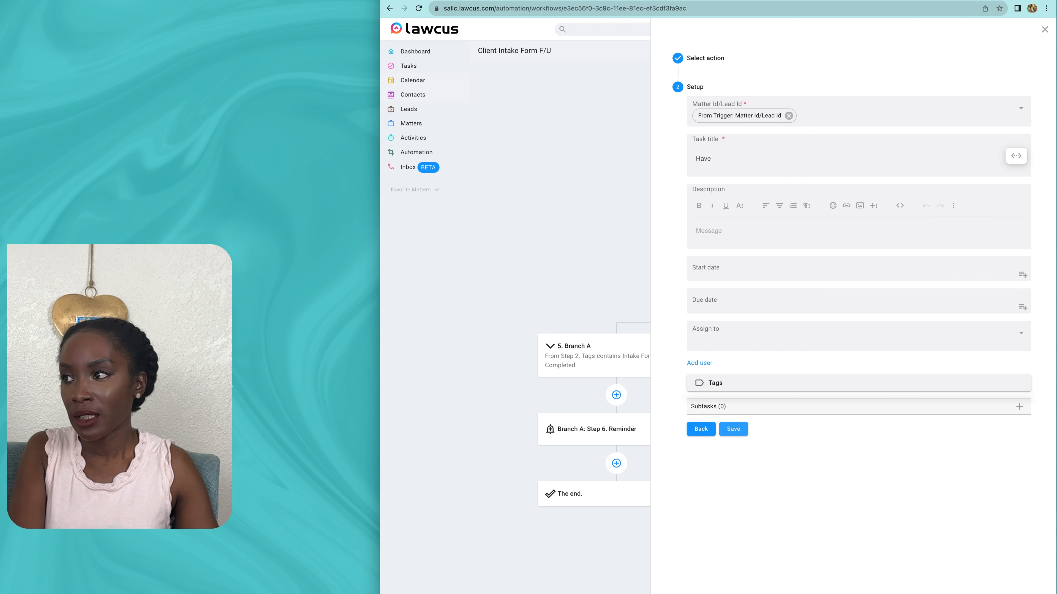
pyautogui.write('we rece')
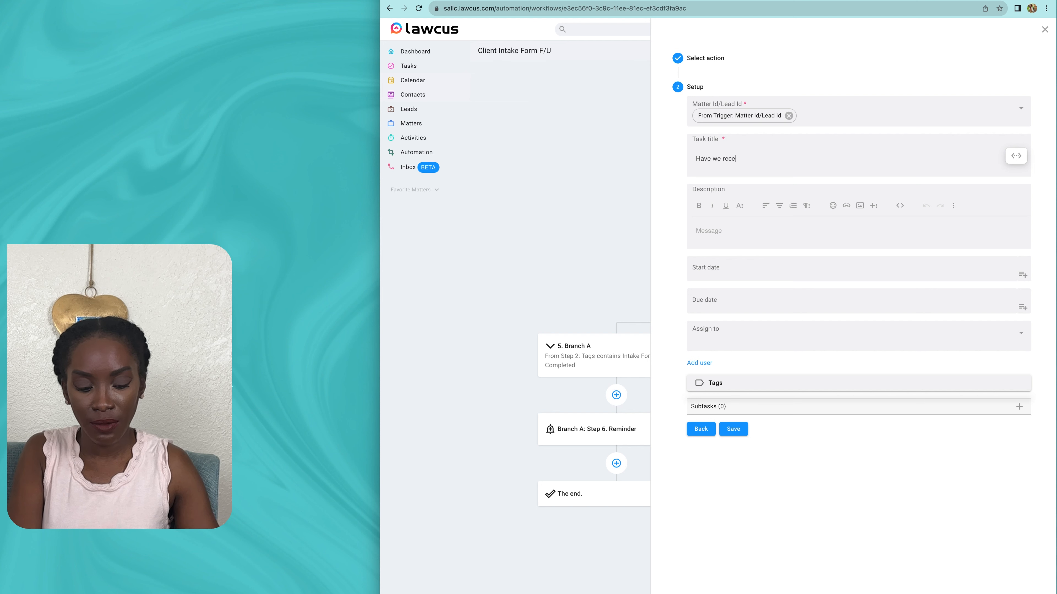
pyautogui.write('ived intake o')
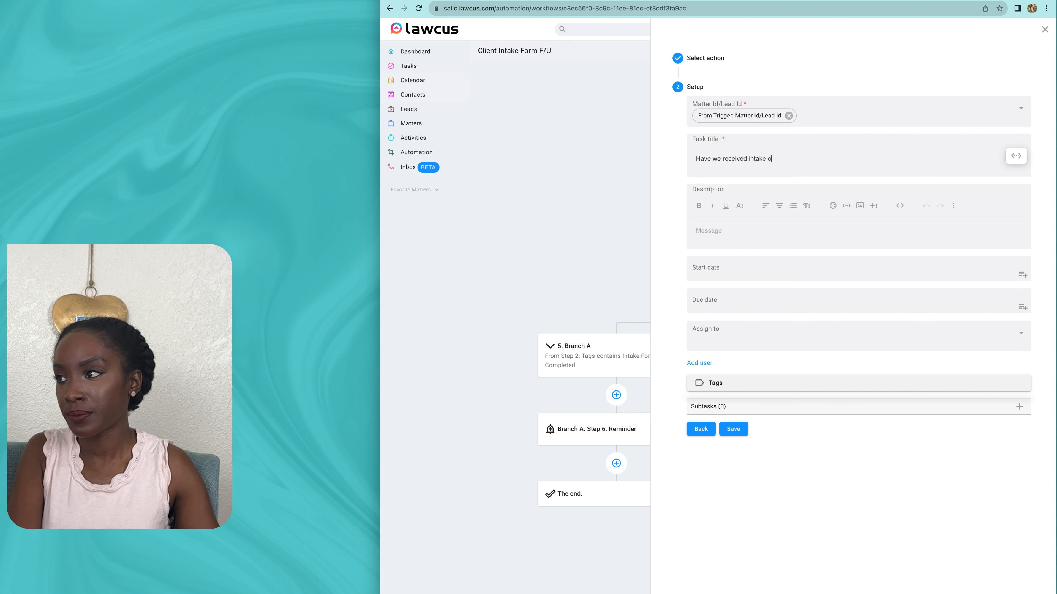
pyautogui.write('form?')
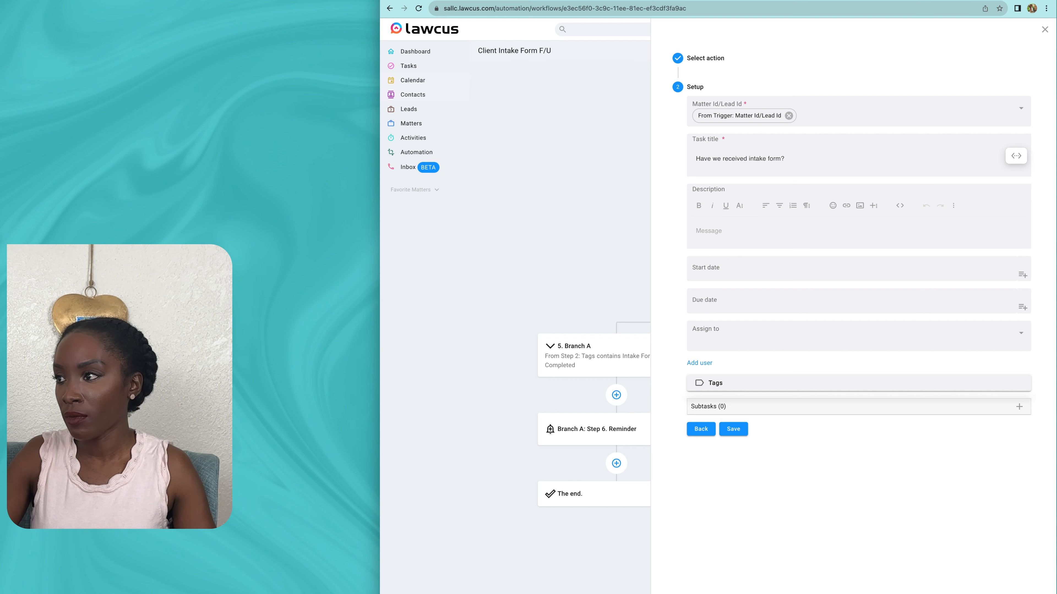
# Step: Enter the task description "If we have received intake form, please mark the matter with the "Intake Form Completed" tag."
pyautogui.click(741, 230)
pyautogui.write('If we have r')
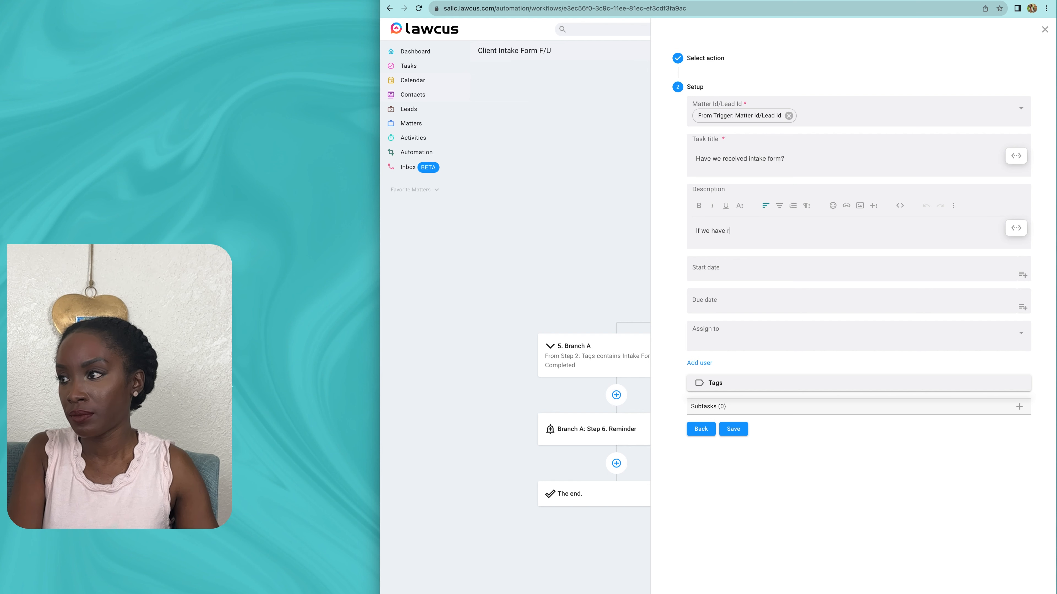
pyautogui.write('eceived intake form, please mark the matter with the "Intae')
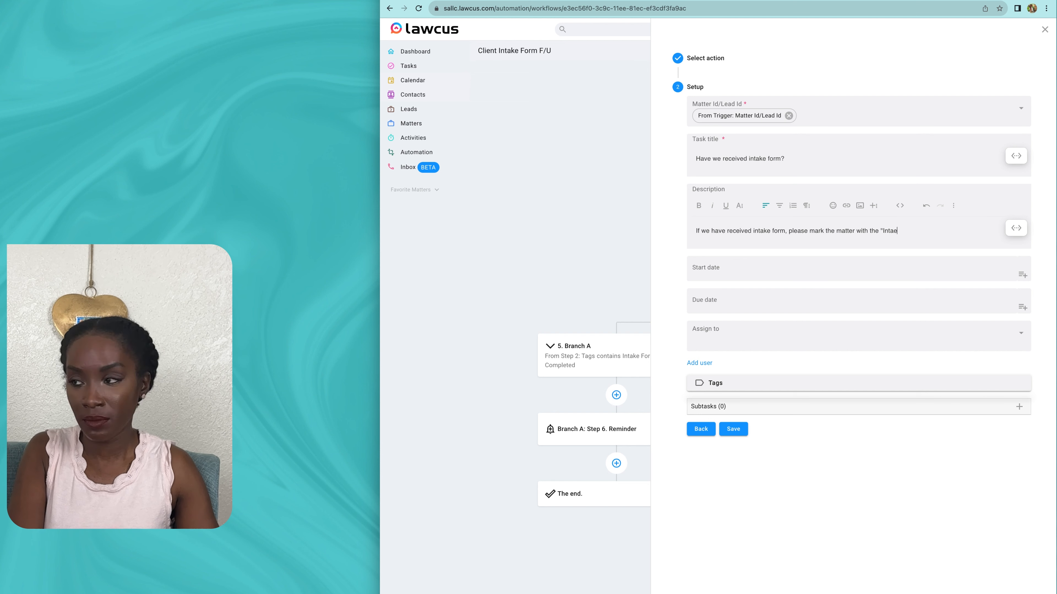
pyautogui.press('BackSpace')
pyautogui.write('ke Form Completed" tag.')
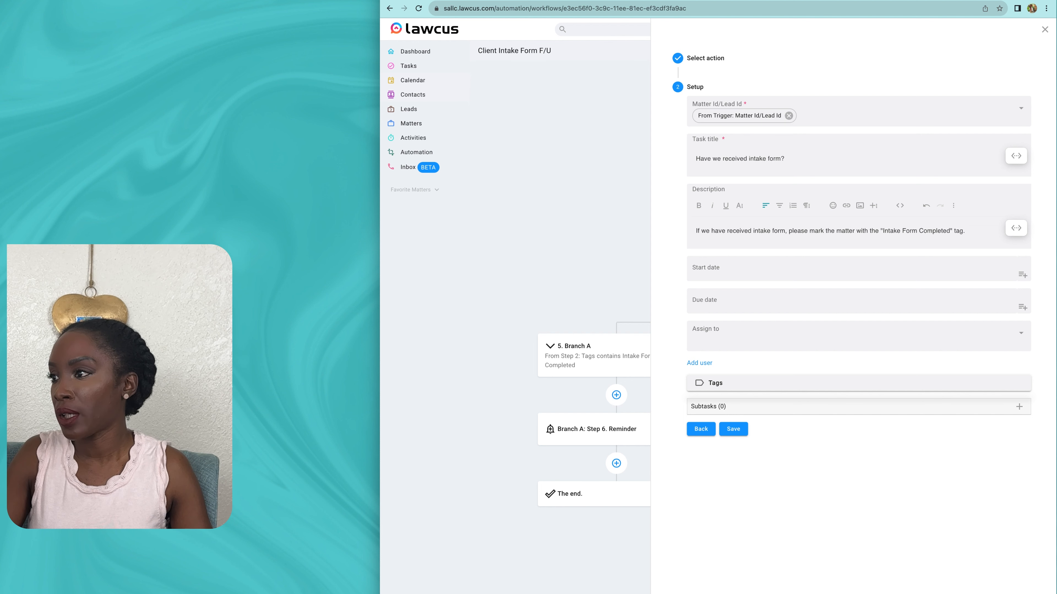
# Step: Set the Branch B task's due date to Trigger date + -1 Business days
pyautogui.click(741, 301)
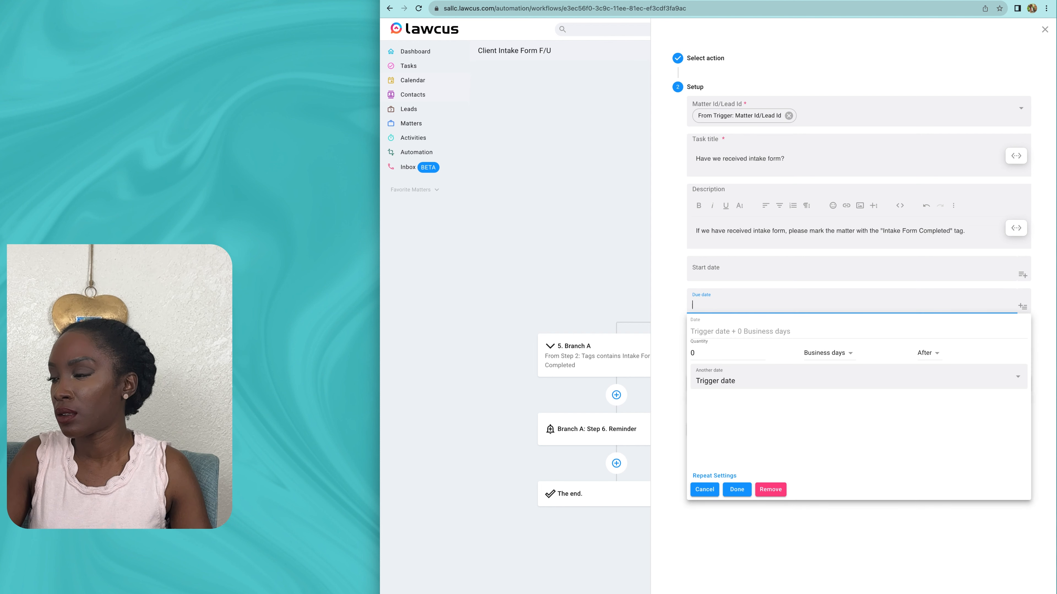
pyautogui.click(761, 356)
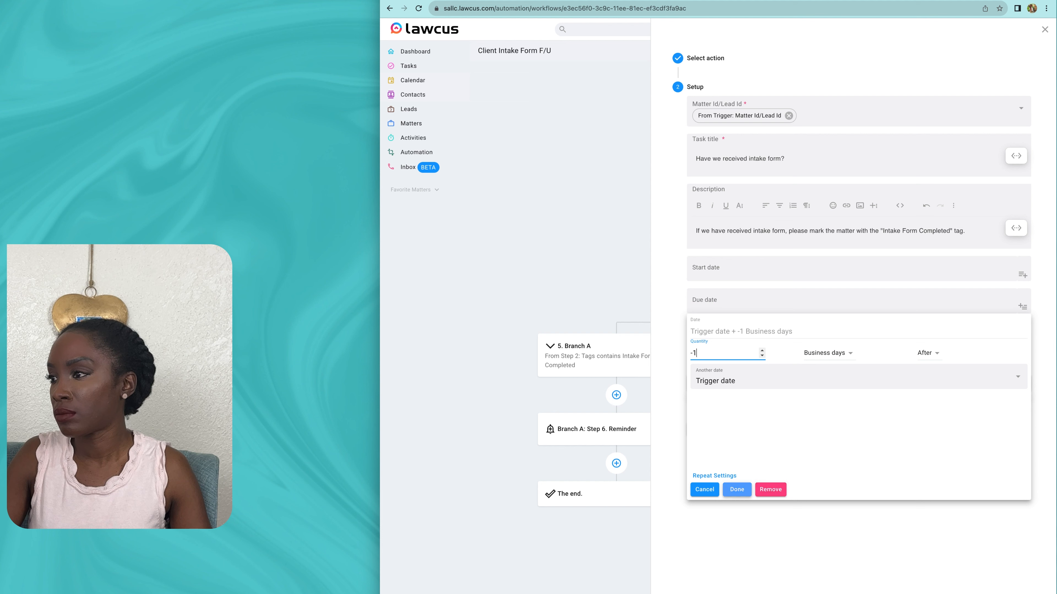
pyautogui.click(737, 489)
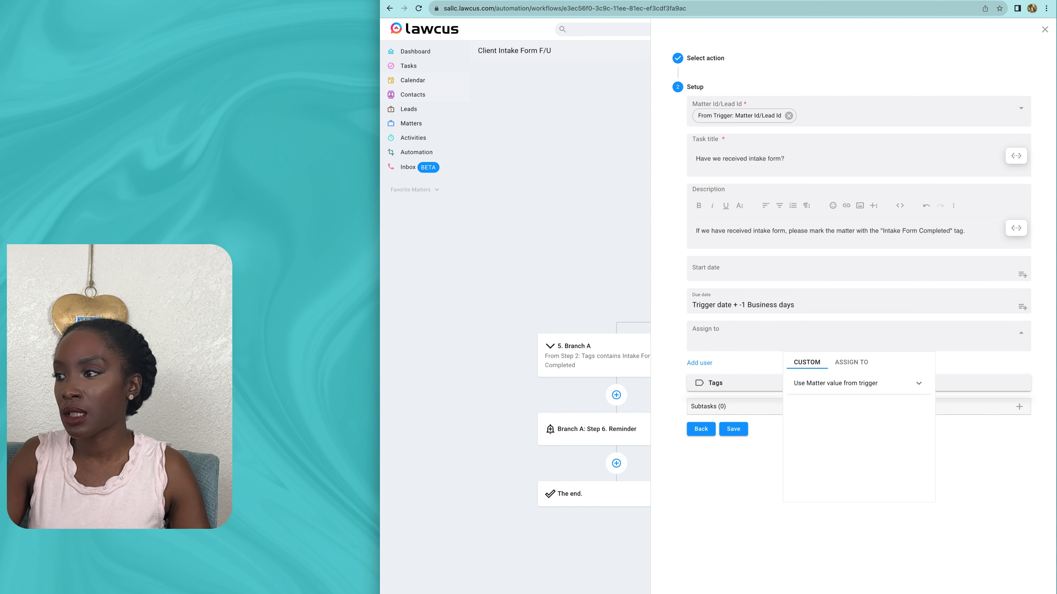
# Step: Assign the Branch B task to Simpson & Associates, LLC as the only assignee and save the task action
pyautogui.click(852, 362)
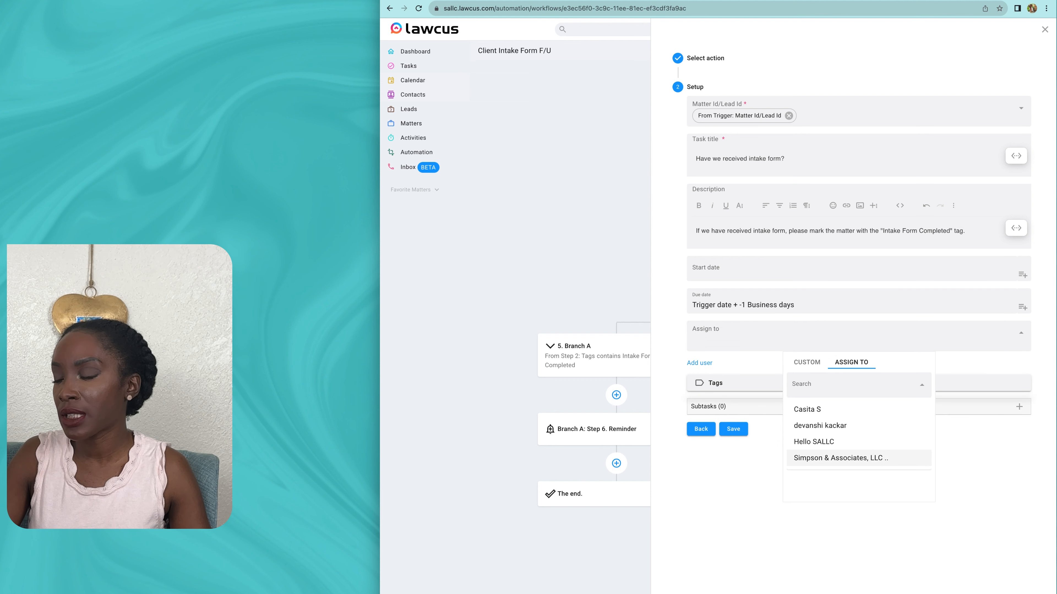
pyautogui.click(838, 457)
pyautogui.click(699, 363)
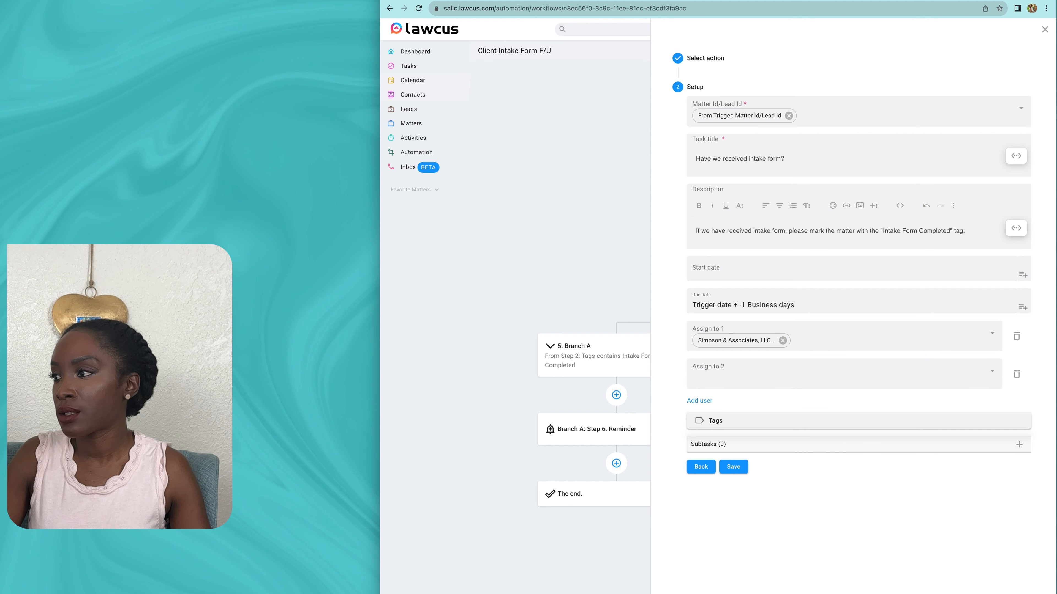
pyautogui.click(1017, 374)
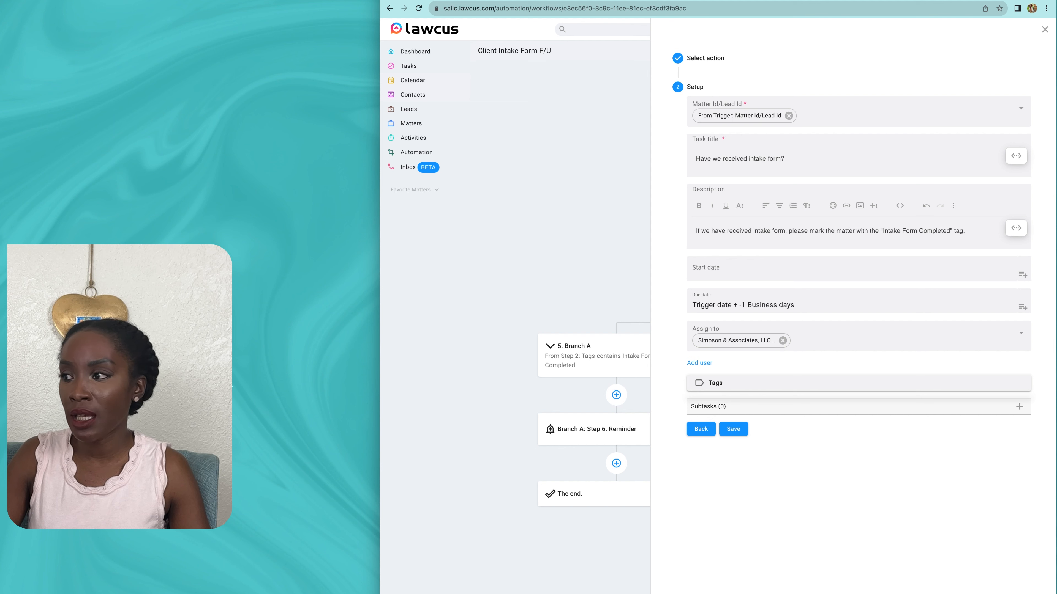
pyautogui.click(733, 429)
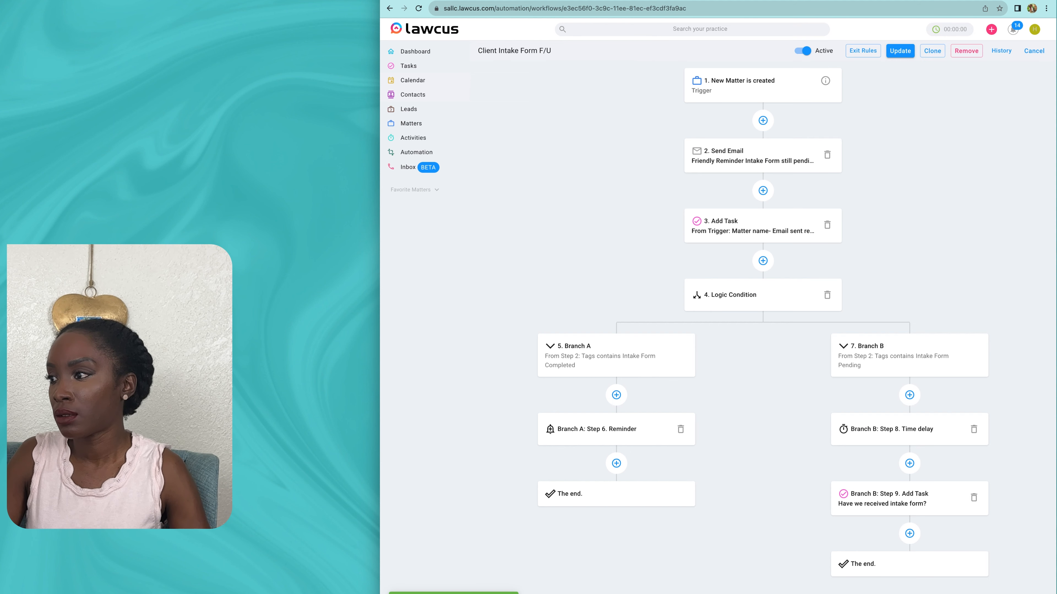
# Step: Add a Send Email action after the "Have we received intake form?" task in Branch B
pyautogui.click(910, 533)
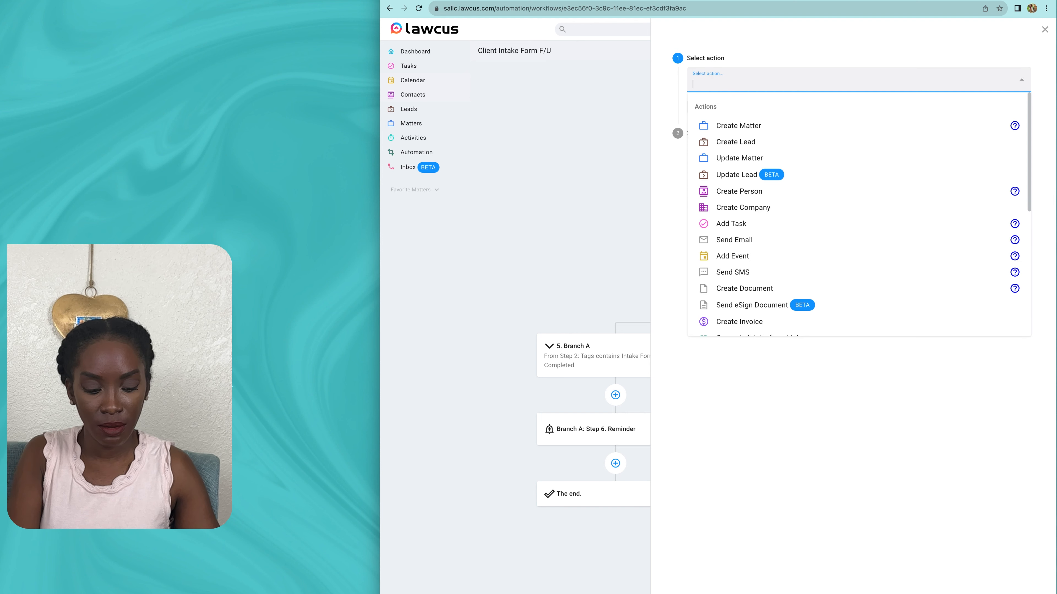
pyautogui.write('send')
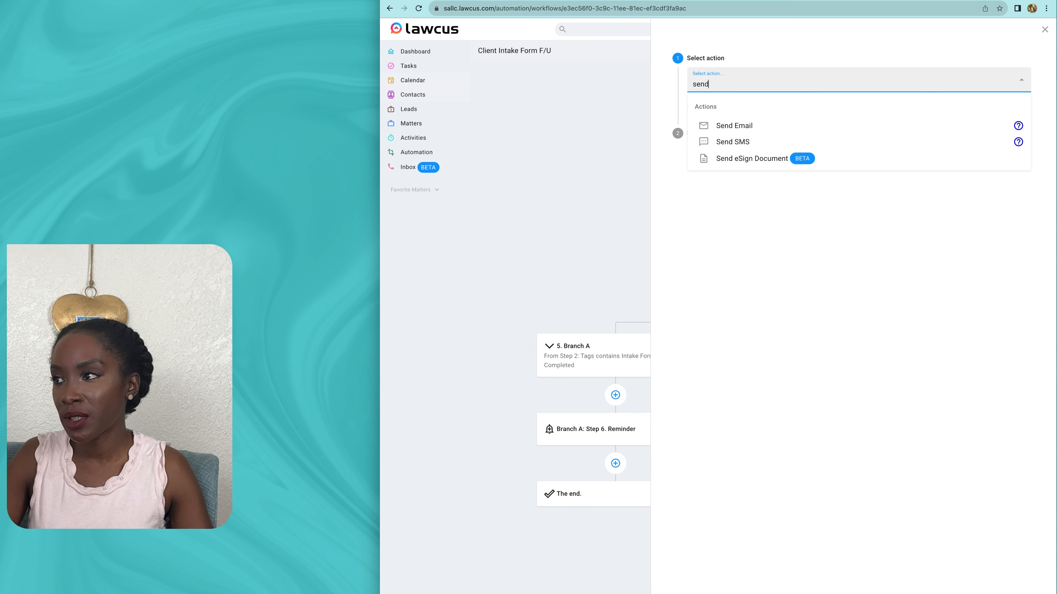
pyautogui.press('Down')
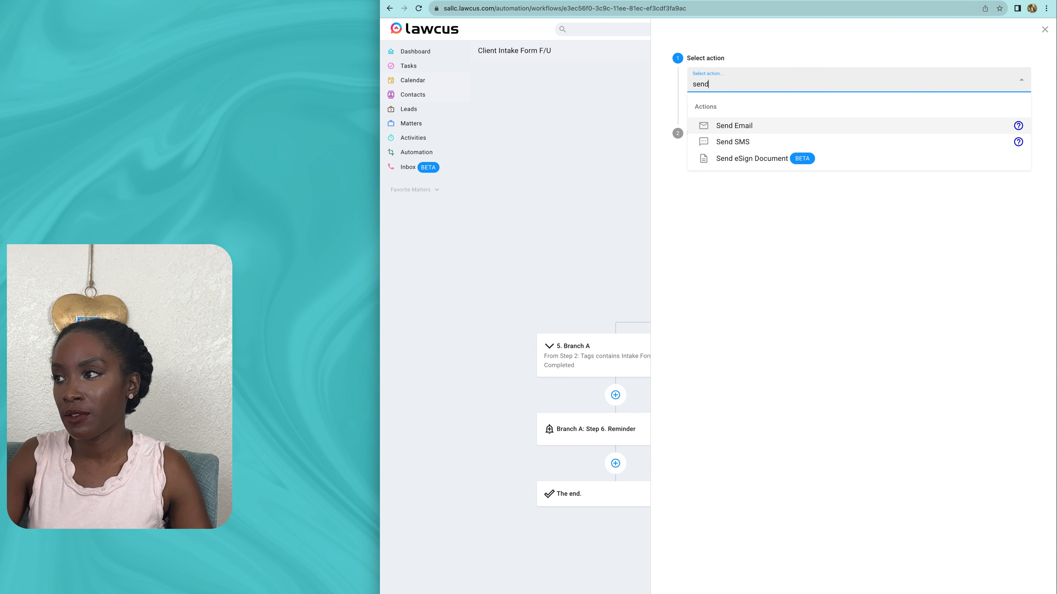
pyautogui.click(734, 125)
pyautogui.click(701, 106)
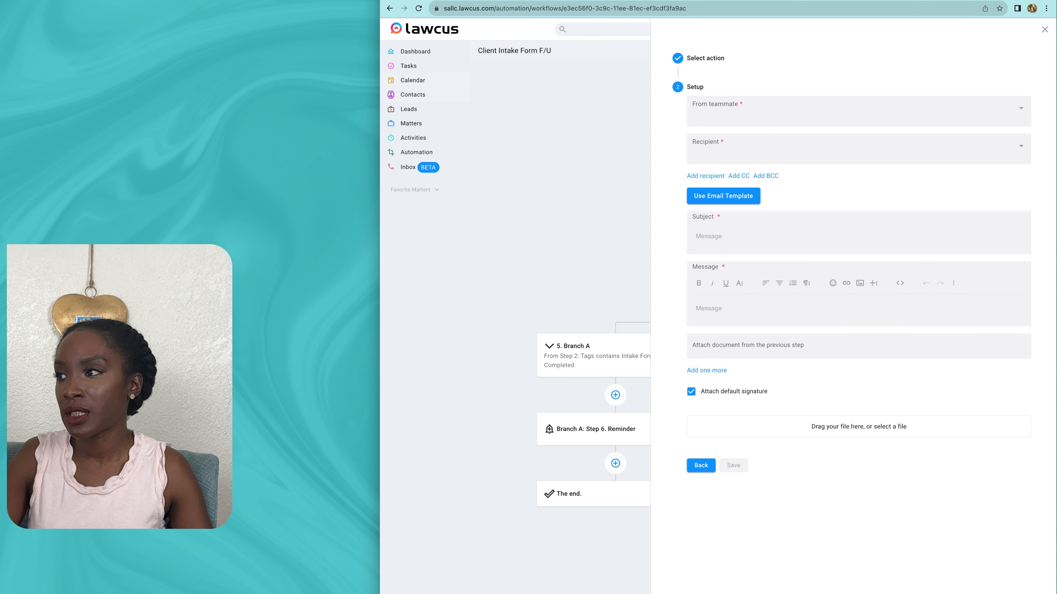
# Step: Set the email's sender to the Hello SALLC teammate and its recipient to the Matter name from the trigger
pyautogui.click(858, 111)
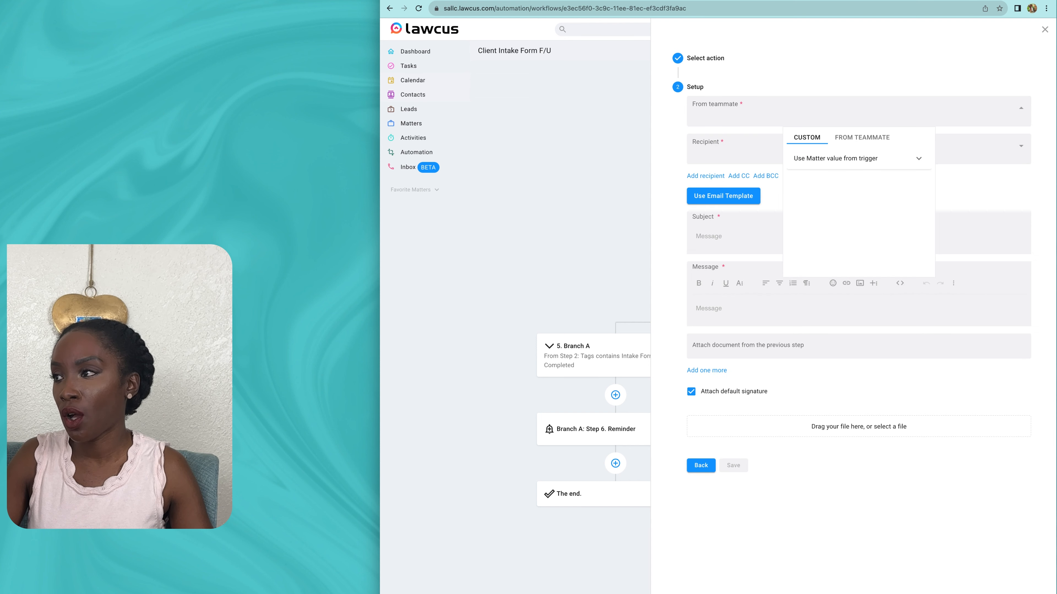
pyautogui.click(859, 159)
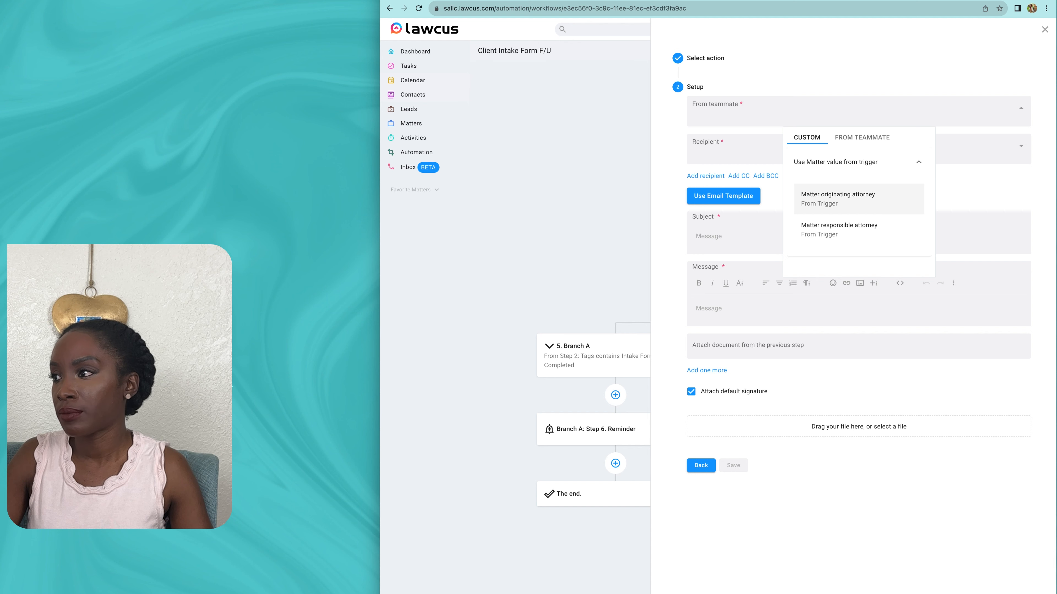
pyautogui.click(862, 138)
pyautogui.click(859, 206)
pyautogui.click(858, 149)
pyautogui.click(858, 197)
pyautogui.click(859, 268)
# Step: Enter the email subject "Gentle Reminder: Complete Your Intake Form"
pyautogui.click(858, 236)
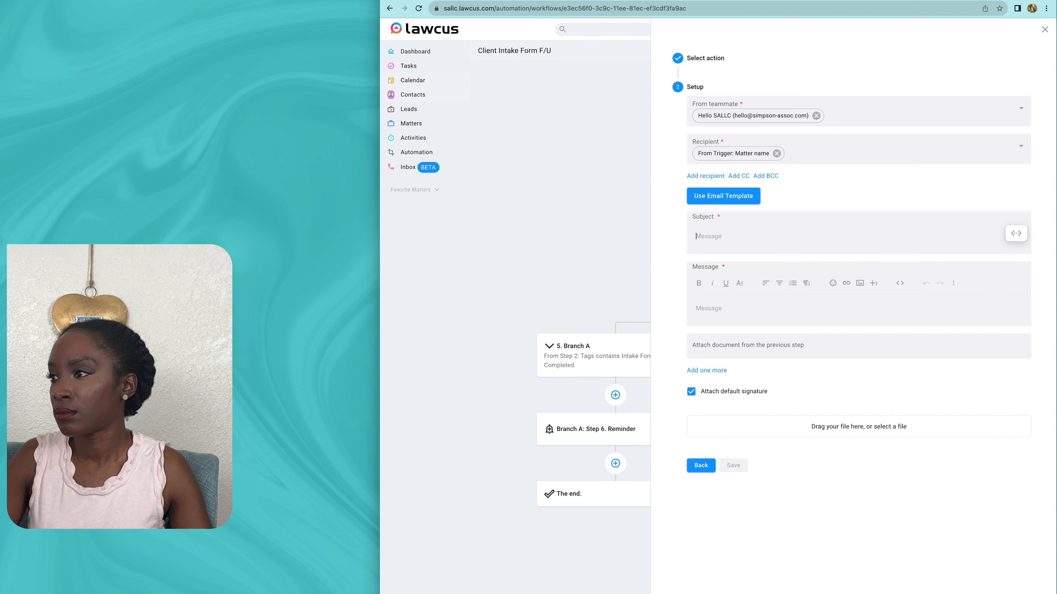
pyautogui.write('Following up')
pyautogui.press('super+a')
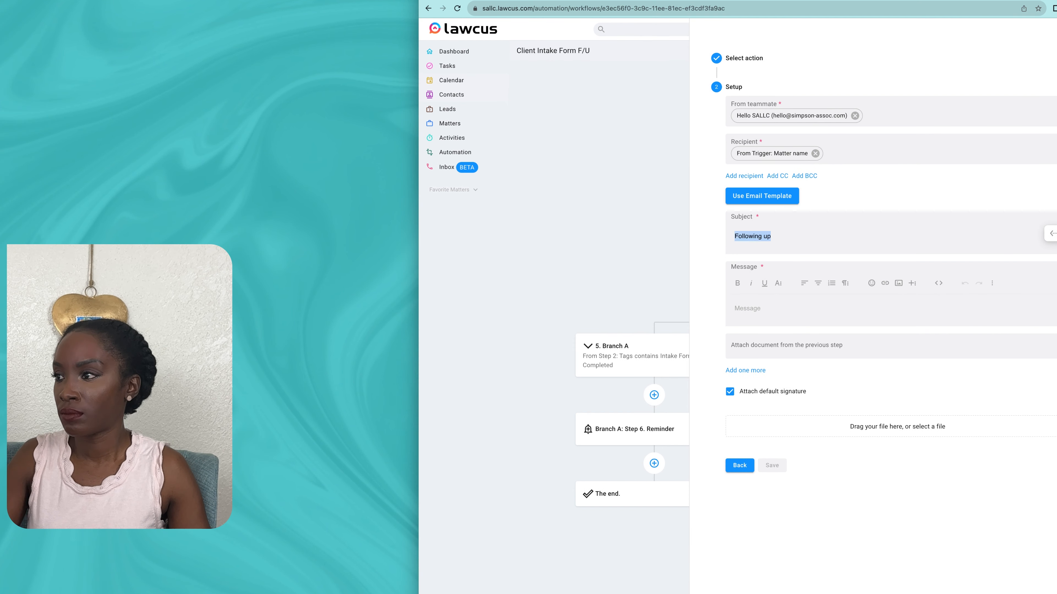
pyautogui.write('Gentle Reminder: Complete Your Intake Form')
# Step: Compose the message with "Hi" plus the trigger's Matter name, paste in the intake form reminder text, and save the email action
pyautogui.click(858, 321)
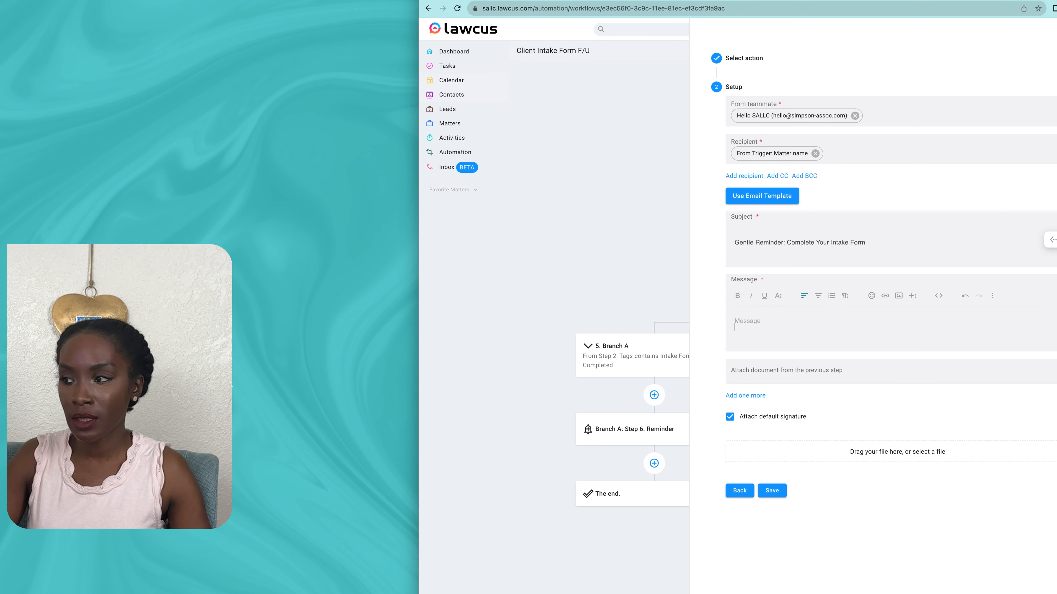
pyautogui.write('Hi')
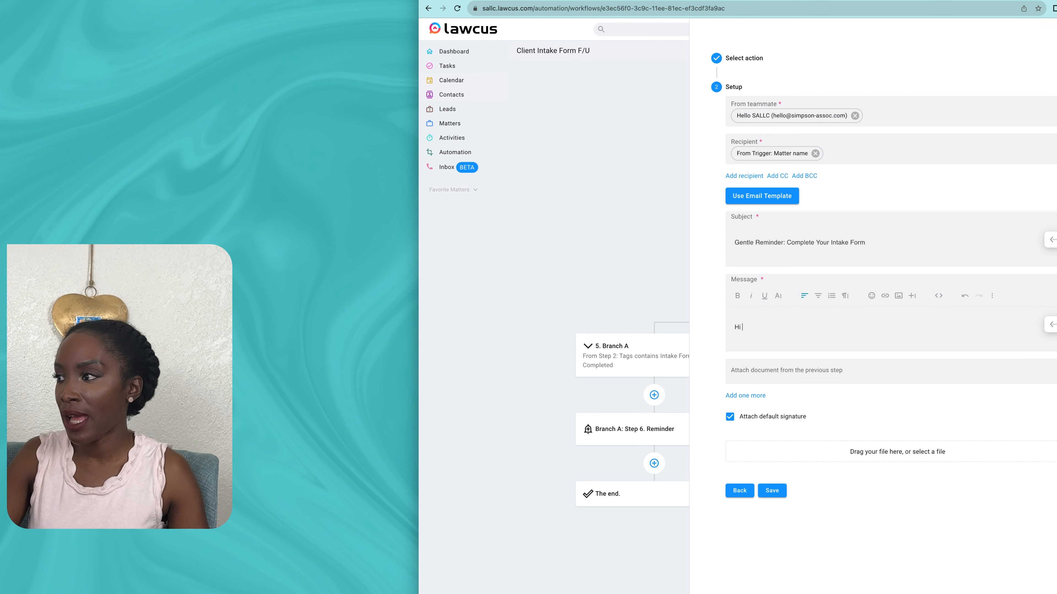
pyautogui.click(1051, 324)
pyautogui.click(945, 397)
pyautogui.press('super+v')
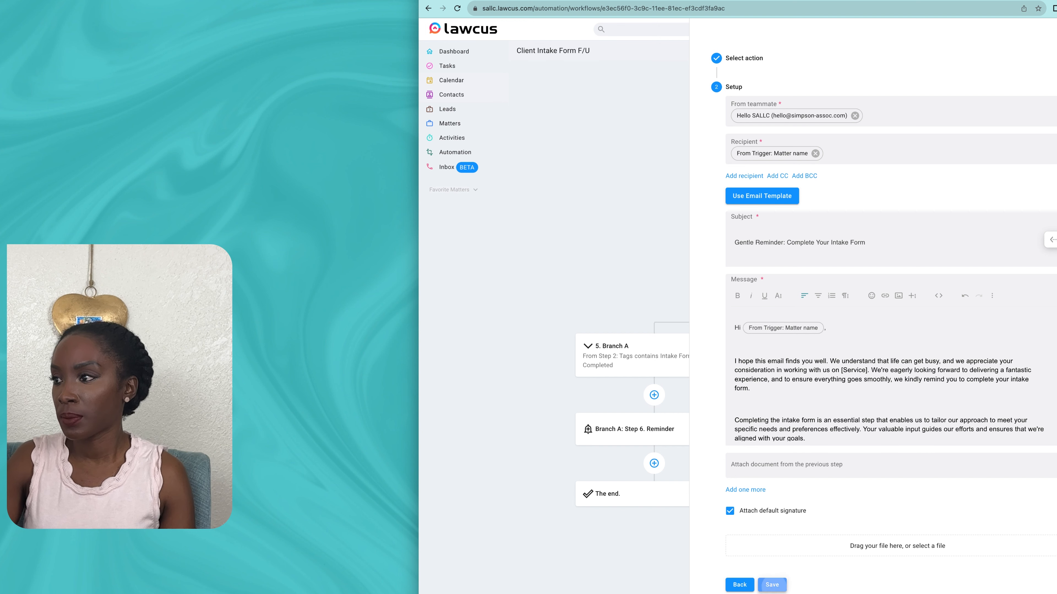
pyautogui.click(772, 585)
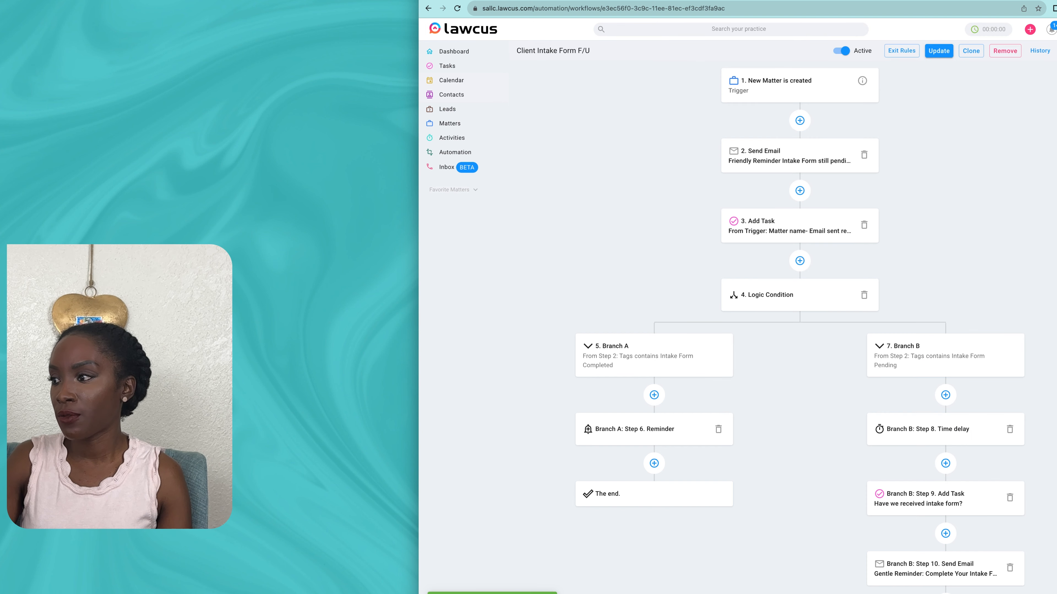
# Step: Add an Add Task action after the Gentle Reminder email in Branch B
pyautogui.scroll(-1, 799, 331)
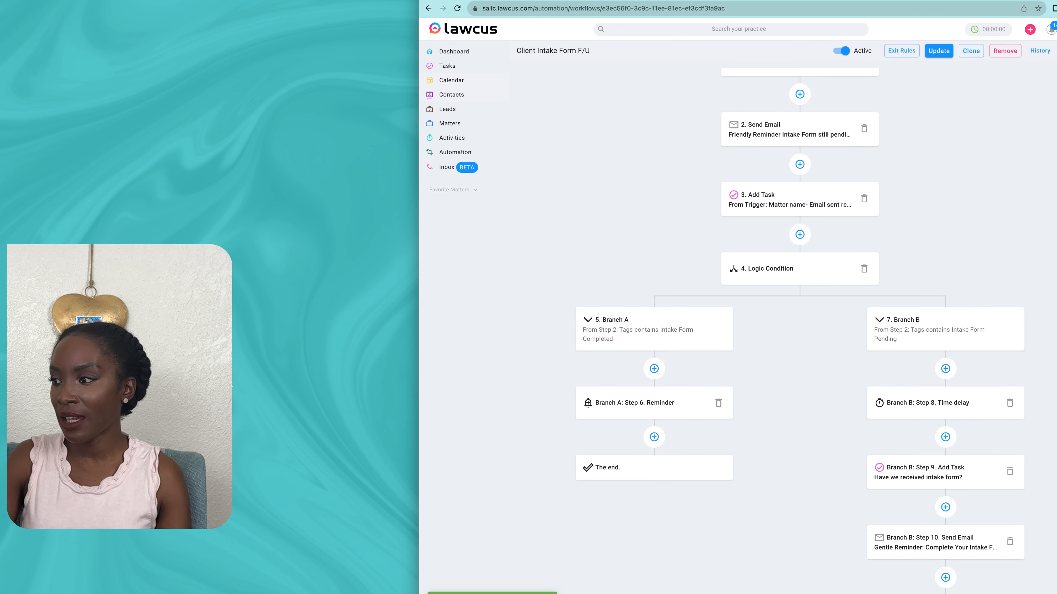
pyautogui.click(945, 577)
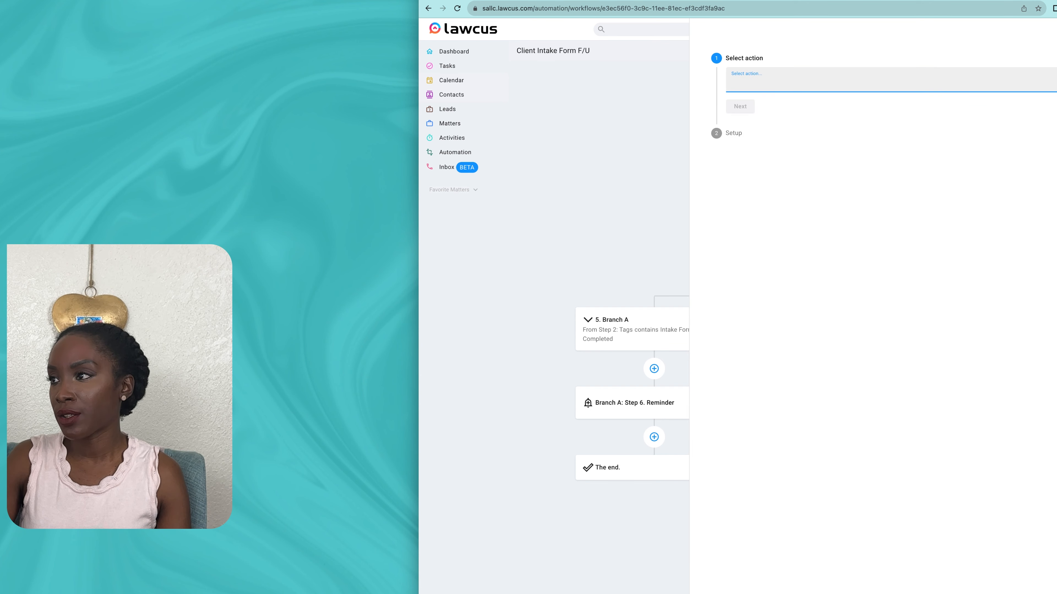
pyautogui.click(1055, 80)
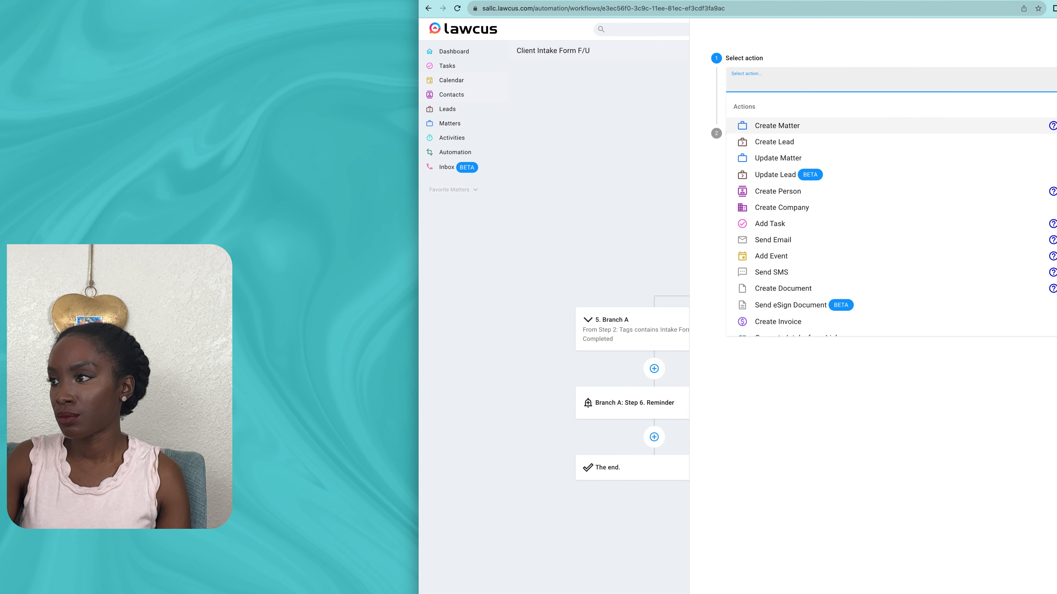
pyautogui.click(770, 224)
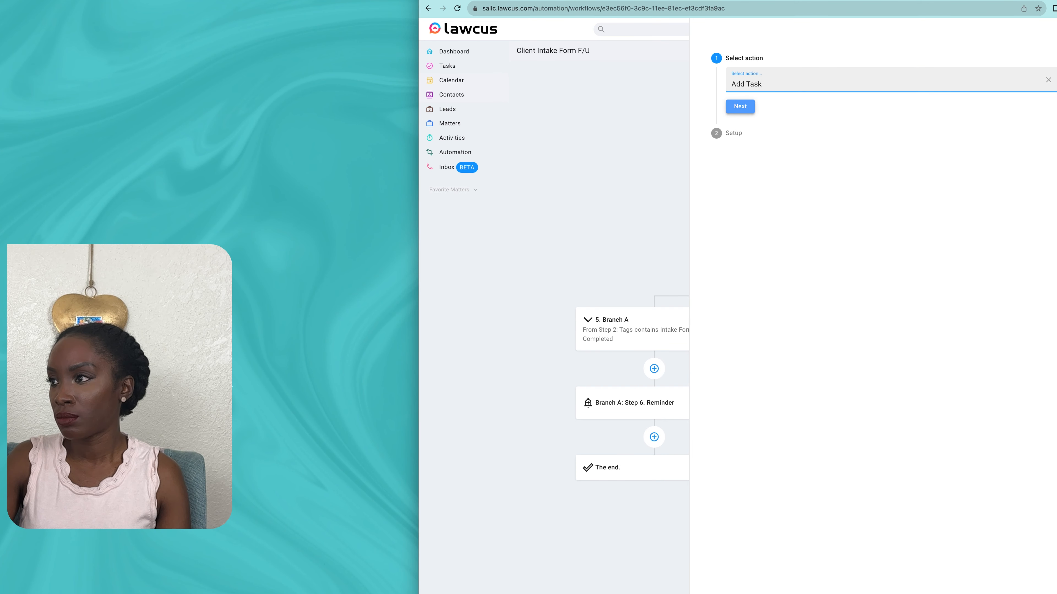
pyautogui.click(741, 108)
# Step: Link the task that follows the Branch B email to the Matter Id/Lead Id value from the trigger
pyautogui.click(897, 111)
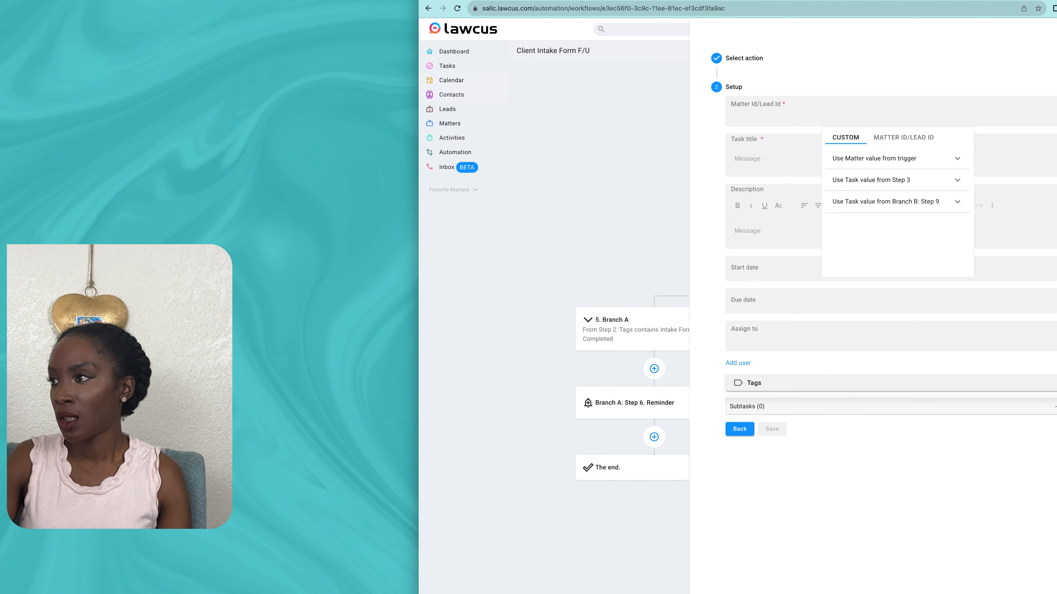
pyautogui.click(904, 138)
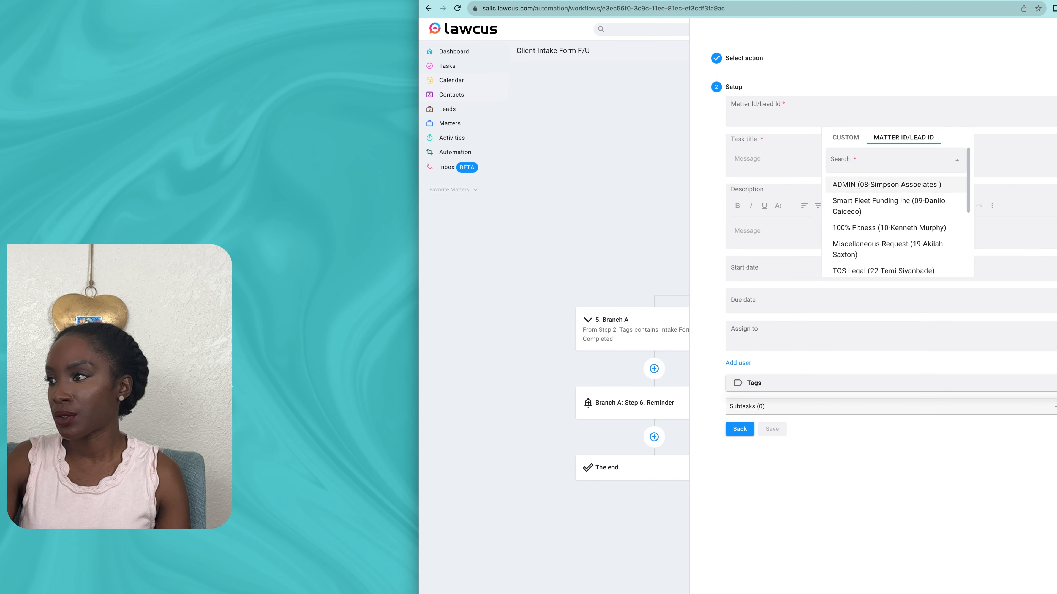
pyautogui.click(845, 138)
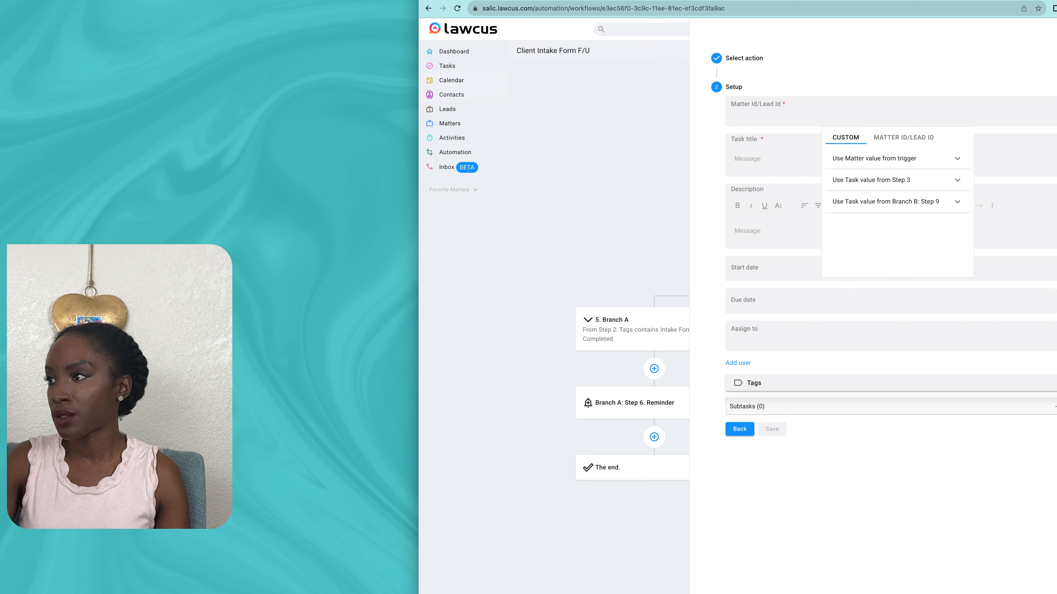
pyautogui.click(895, 158)
pyautogui.click(873, 200)
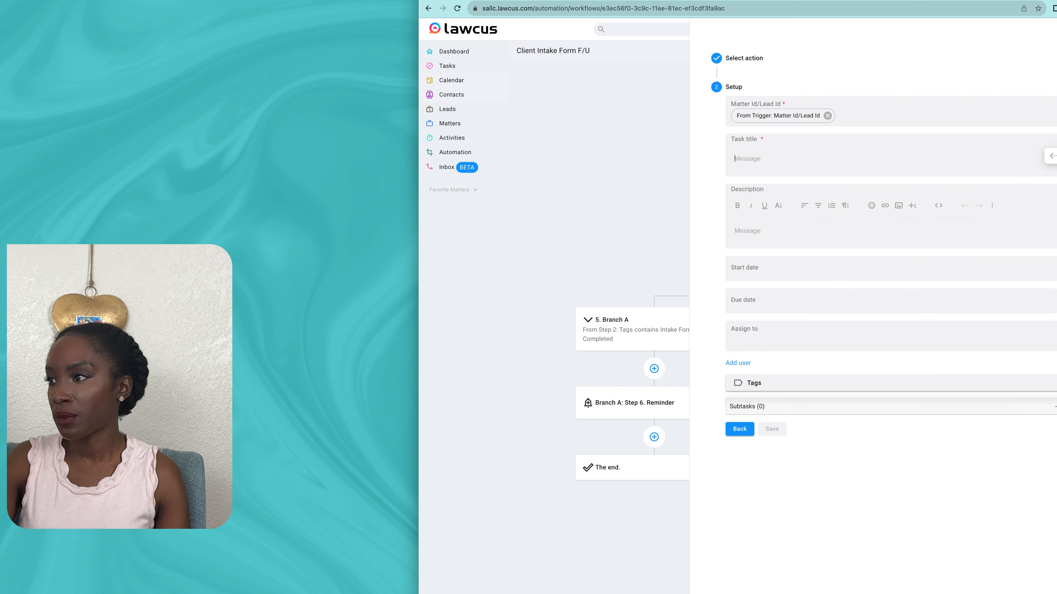
# Step: Title the new Branch B task "Monitor completion of intake form"
pyautogui.write('Monitor ')
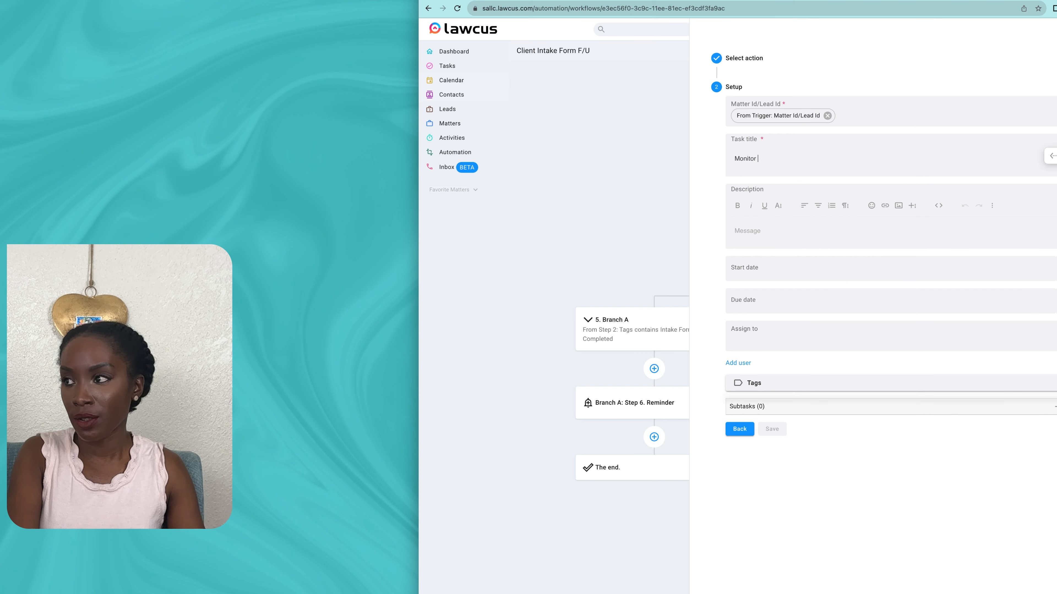
pyautogui.write('completion')
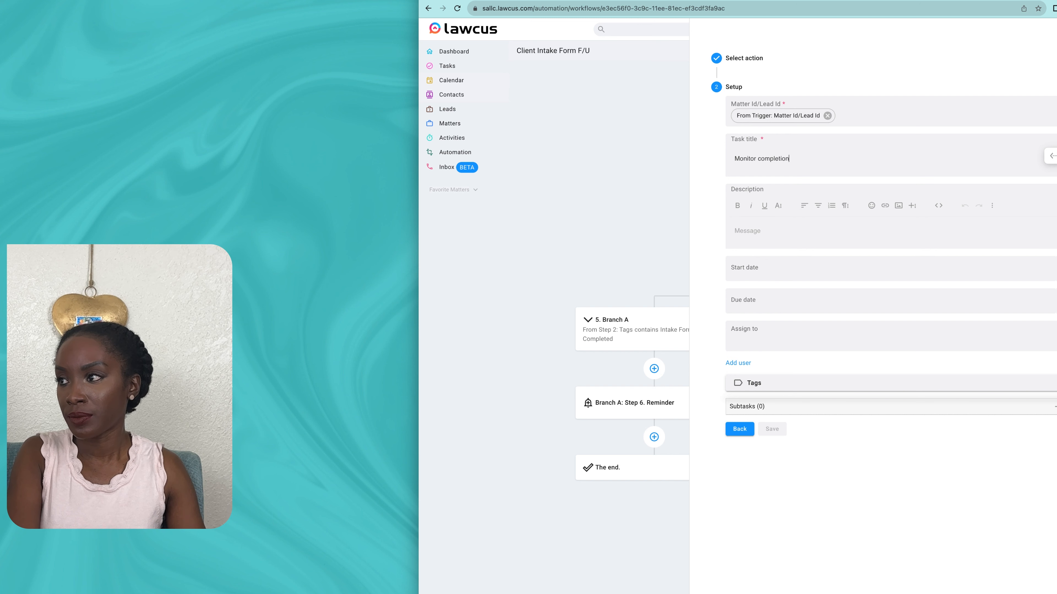
pyautogui.write(' of intake form')
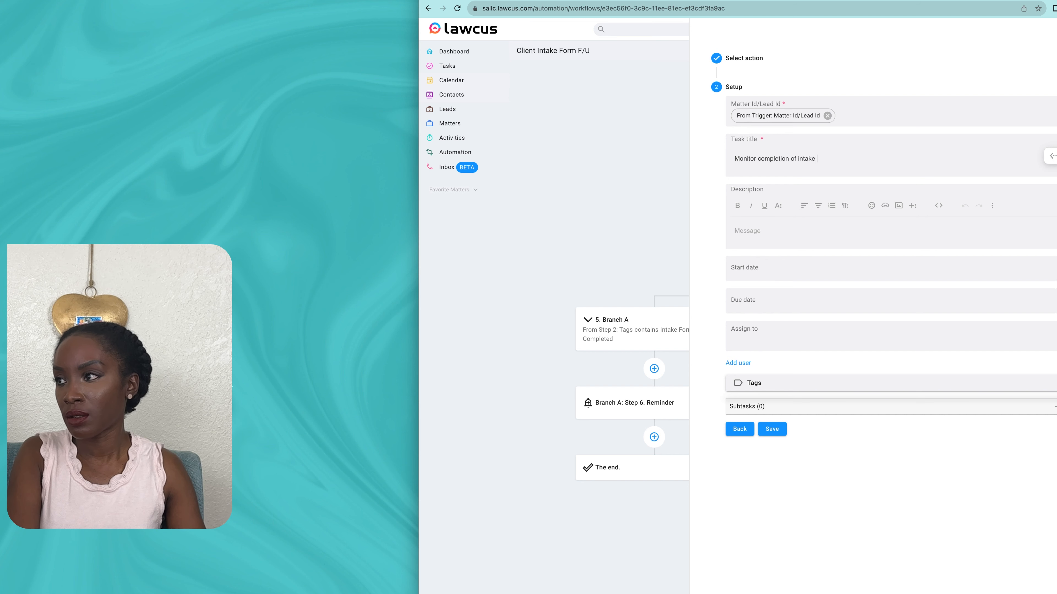
# Step: Enter the task description "If the intake form is completed, please mark the matter with "Intake Form Completed" tag."
pyautogui.write('If intake form is comple')
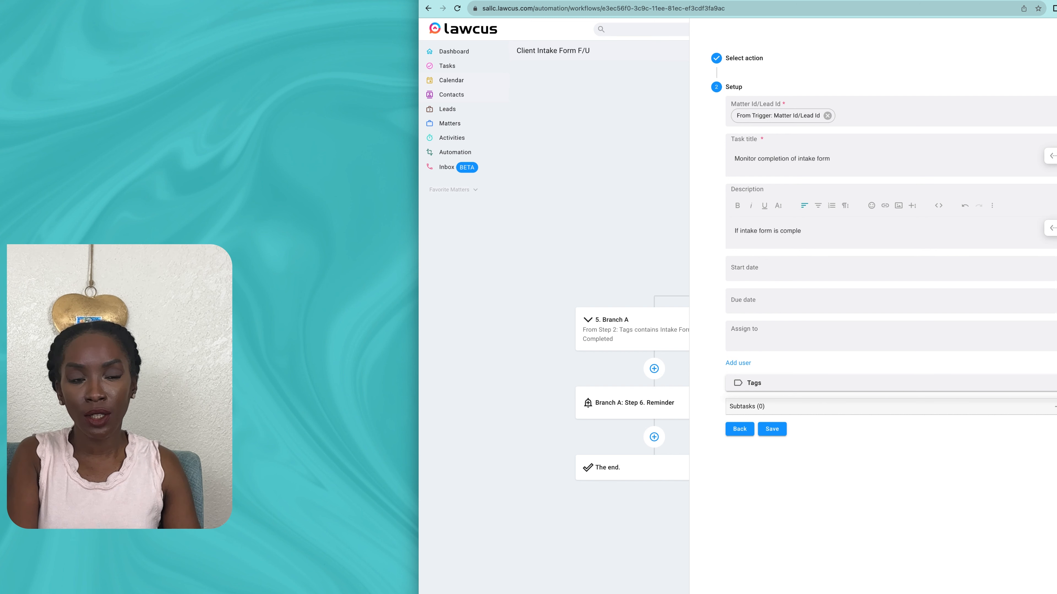
pyautogui.write('ted')
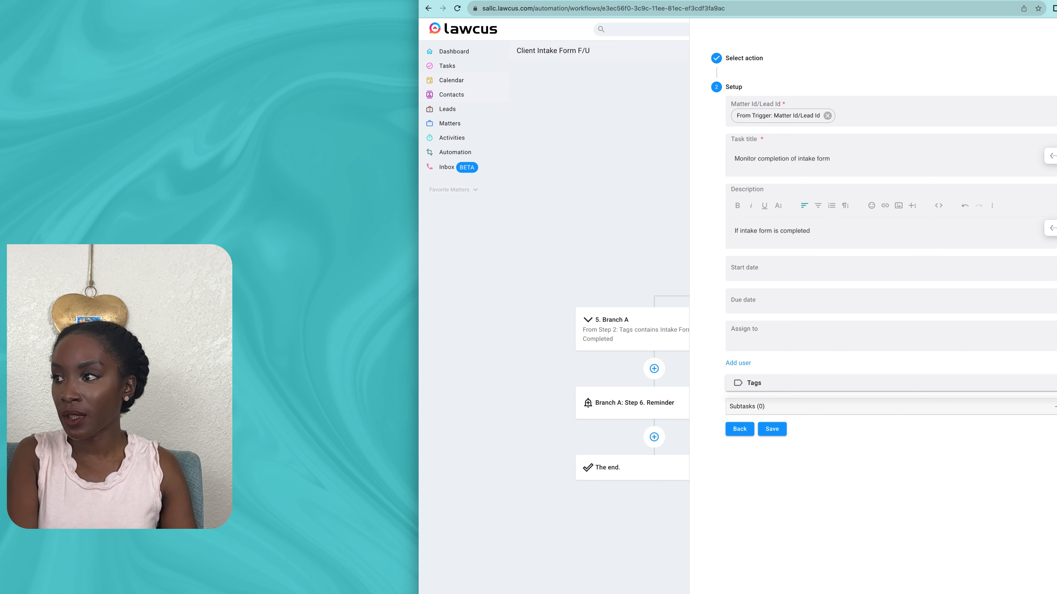
pyautogui.write('the , please mark the ma')
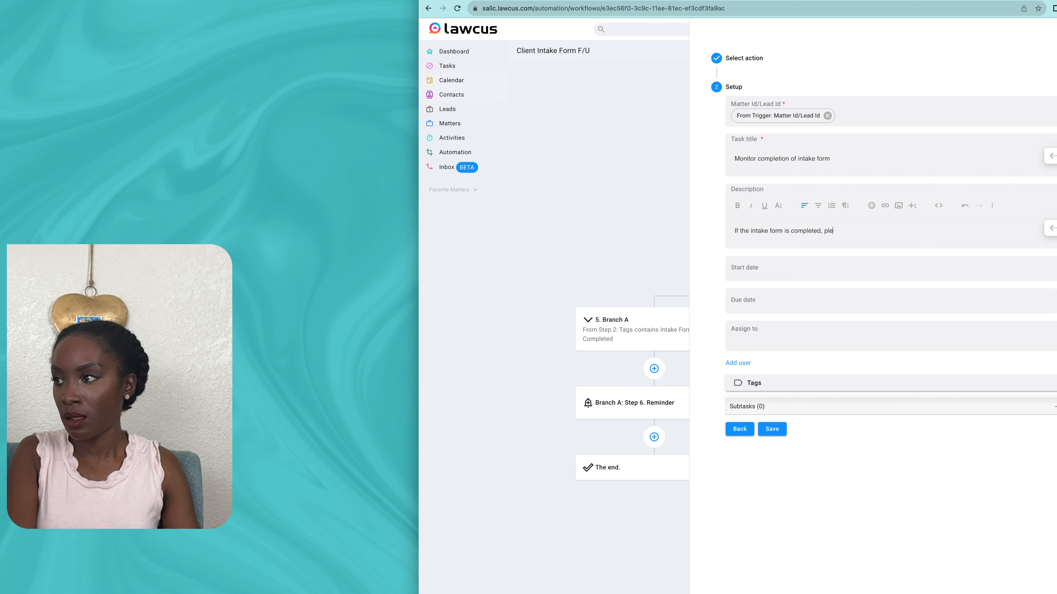
pyautogui.write('tter with')
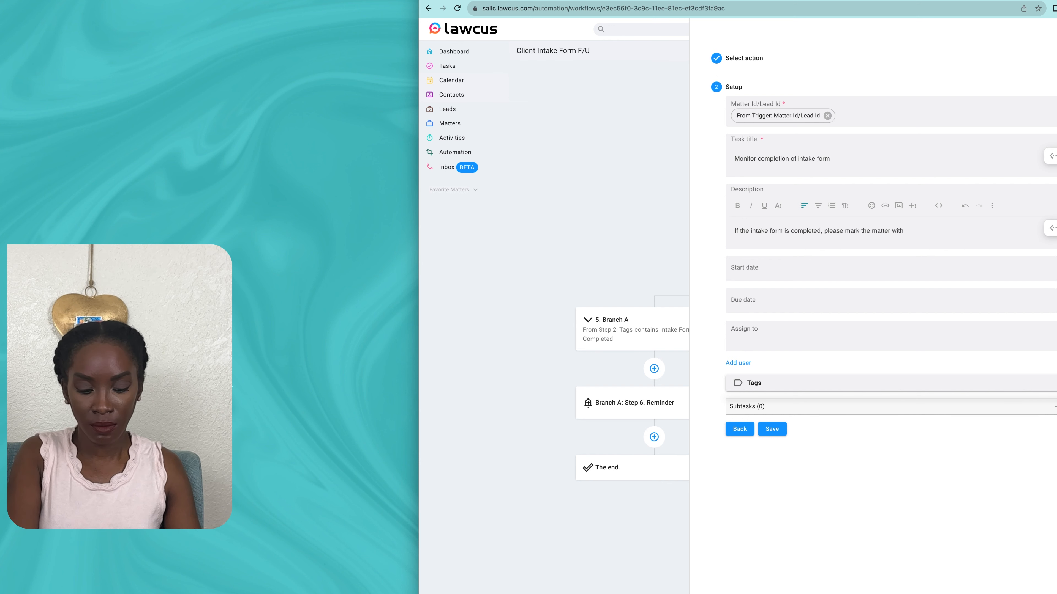
pyautogui.write(' "Intake Form Completed" tag.')
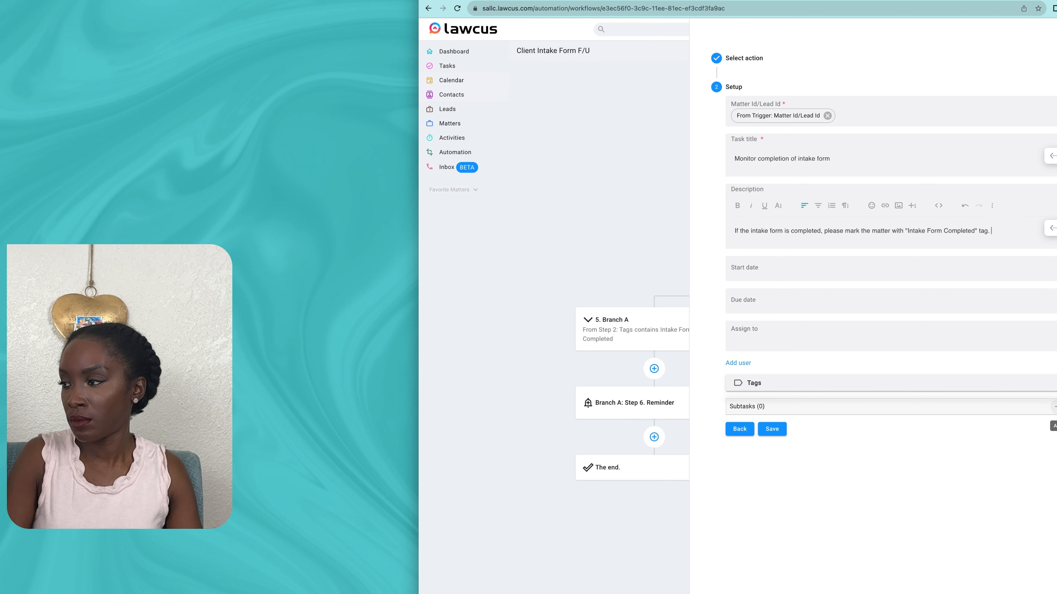
# Step: Add a subtask titled "If due date occurs and intake form is not completed, please call the client and offer to assist with completing the intake form"
pyautogui.click(1056, 407)
pyautogui.click(782, 450)
pyautogui.write('If due date occurs a')
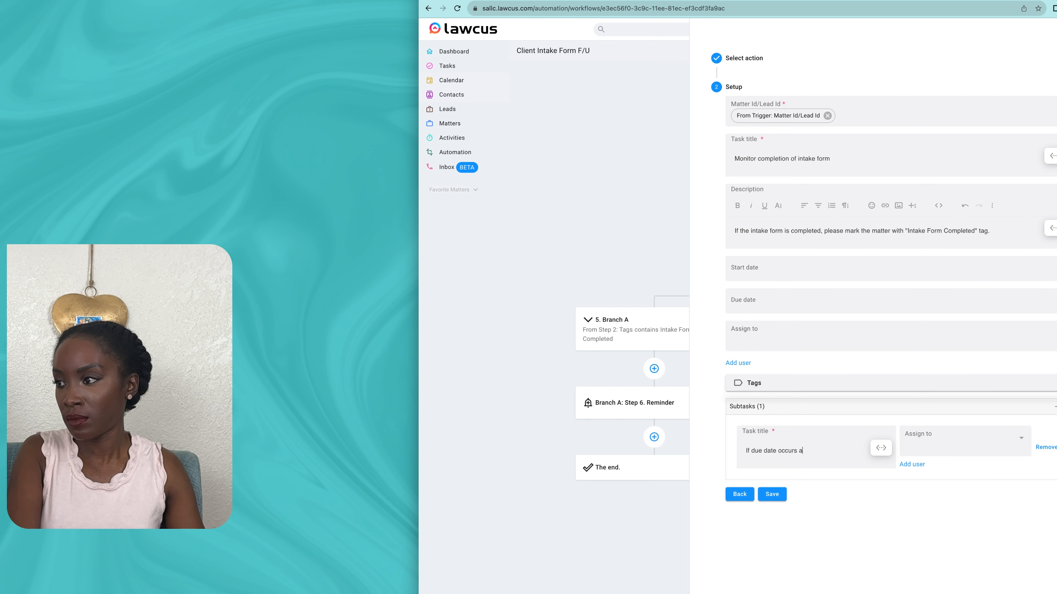
pyautogui.write('nd intake form is not completed, please call the client ')
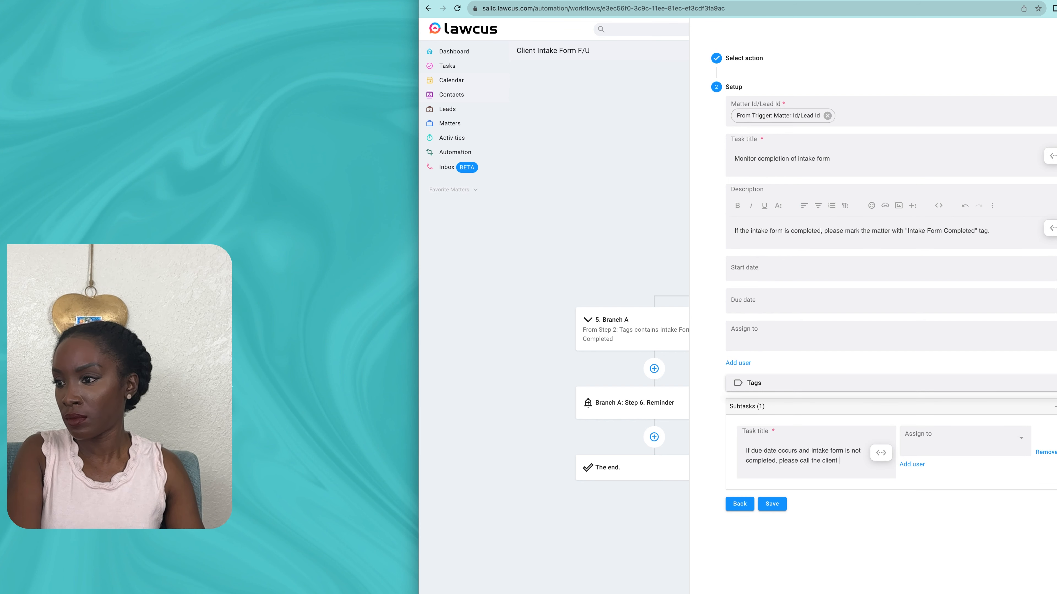
pyautogui.write('and offer to assist with completing the intake form')
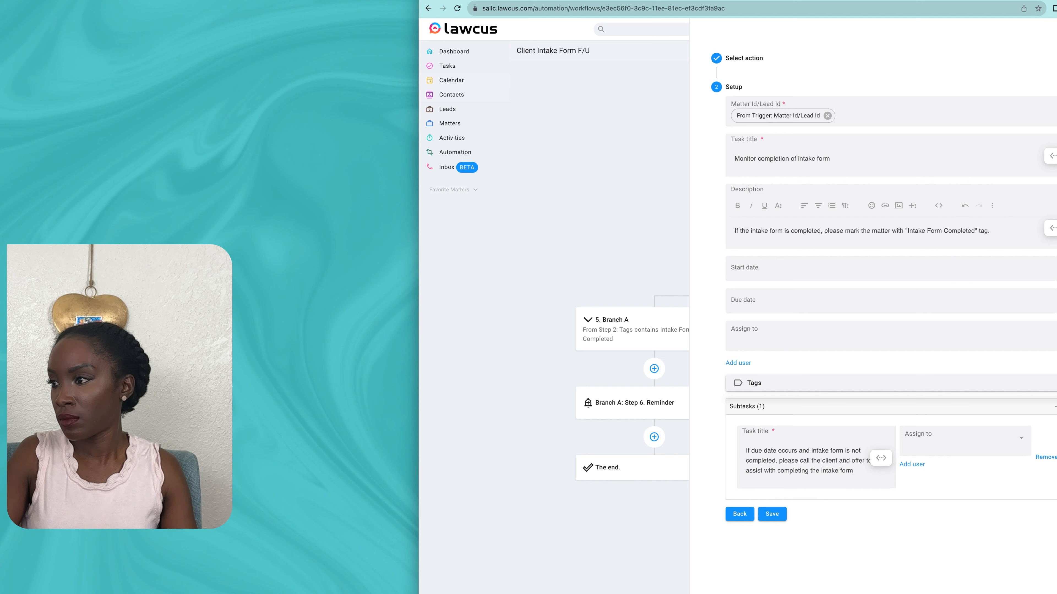
# Step: Prefix the subtask title with "CALL CLIENT:" and assign both the subtask and its parent task to Simpson & Associates, LLC
pyautogui.write('CALL CLIENT:')
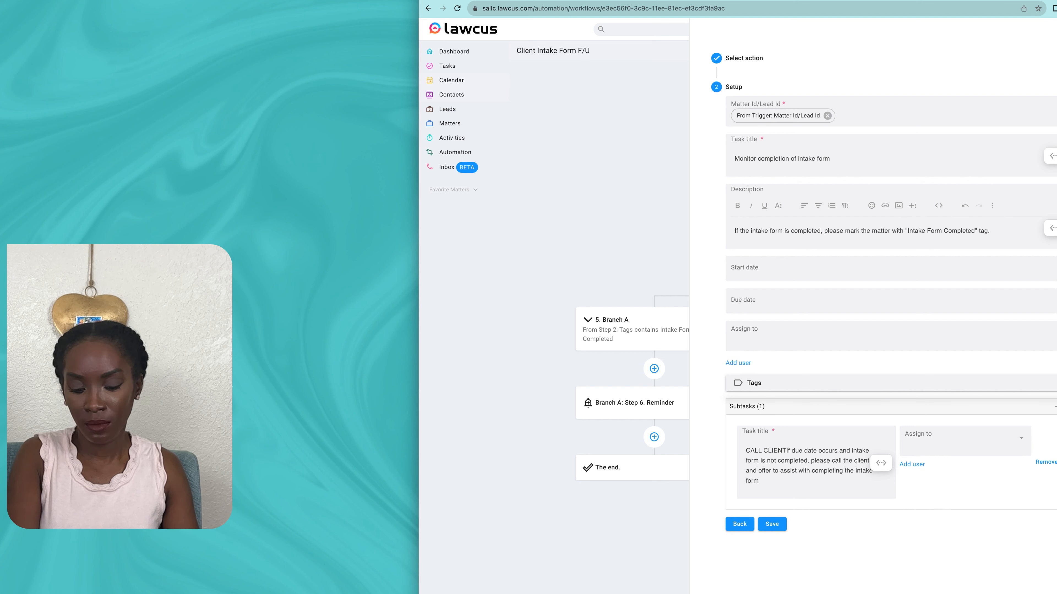
pyautogui.click(965, 439)
pyautogui.click(947, 564)
pyautogui.click(894, 337)
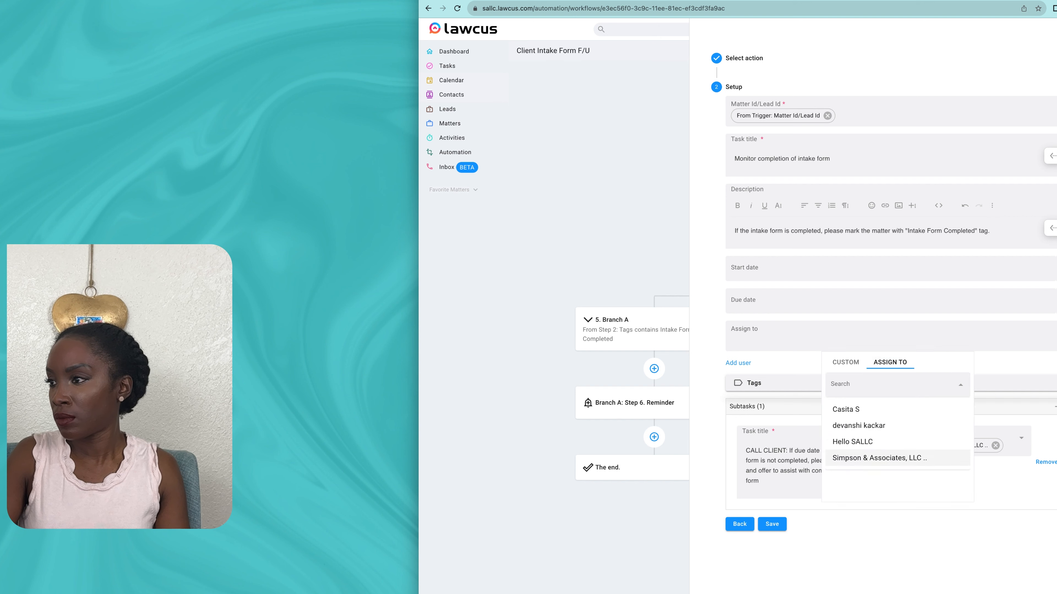
pyautogui.click(879, 458)
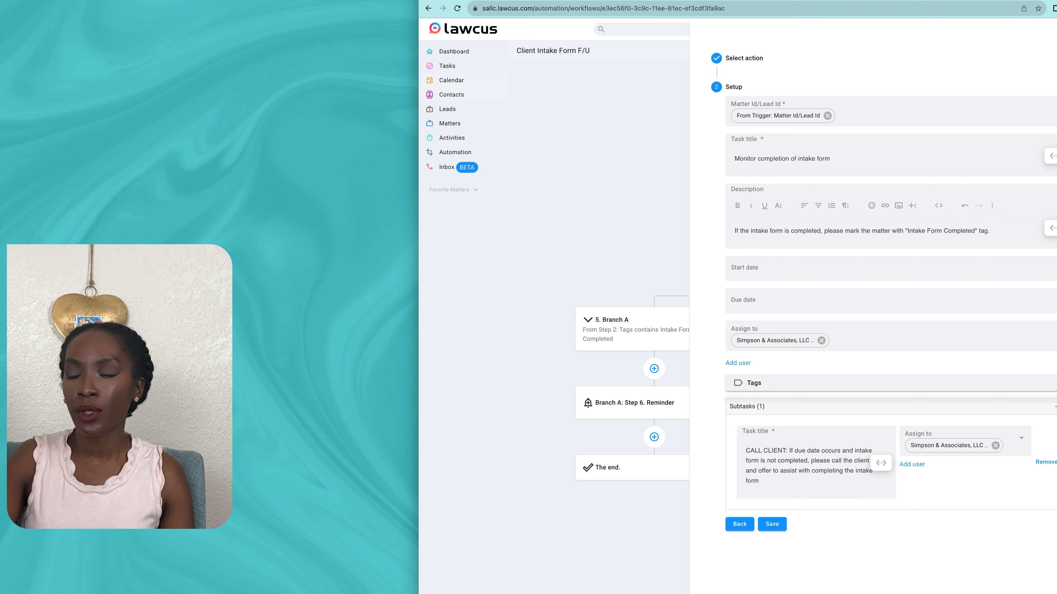
# Step: Set the monitoring task's due date to 2 business days after the trigger date and save the task
pyautogui.click(770, 300)
pyautogui.click(763, 353)
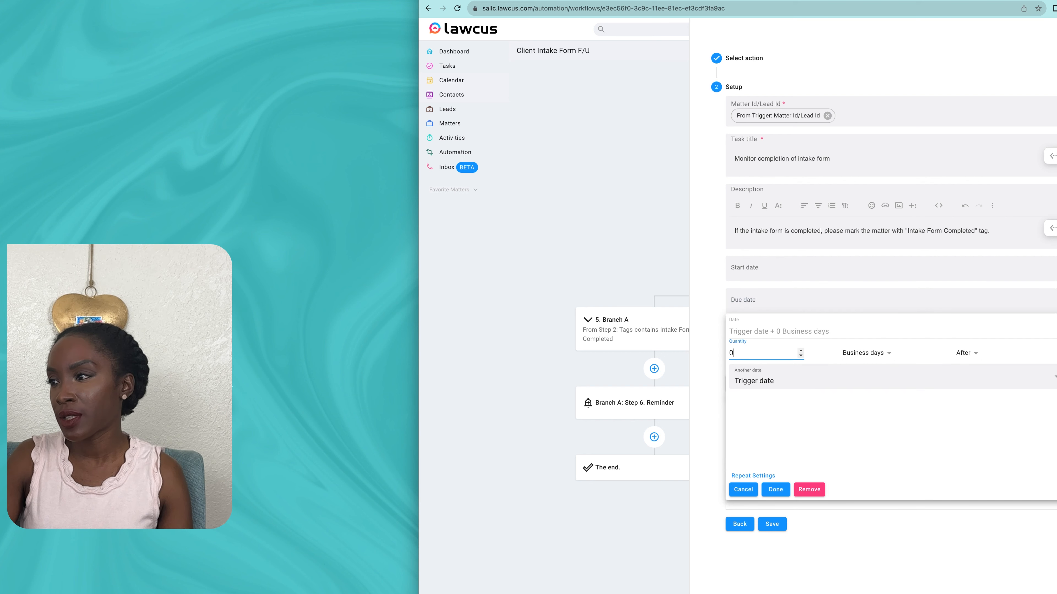
pyautogui.click(800, 351)
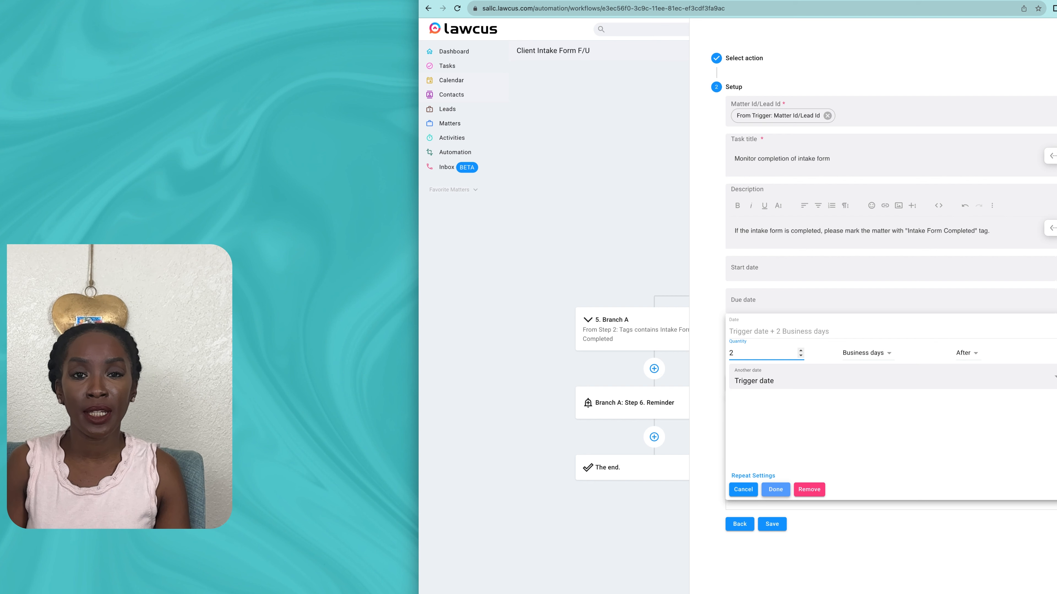
pyautogui.click(776, 490)
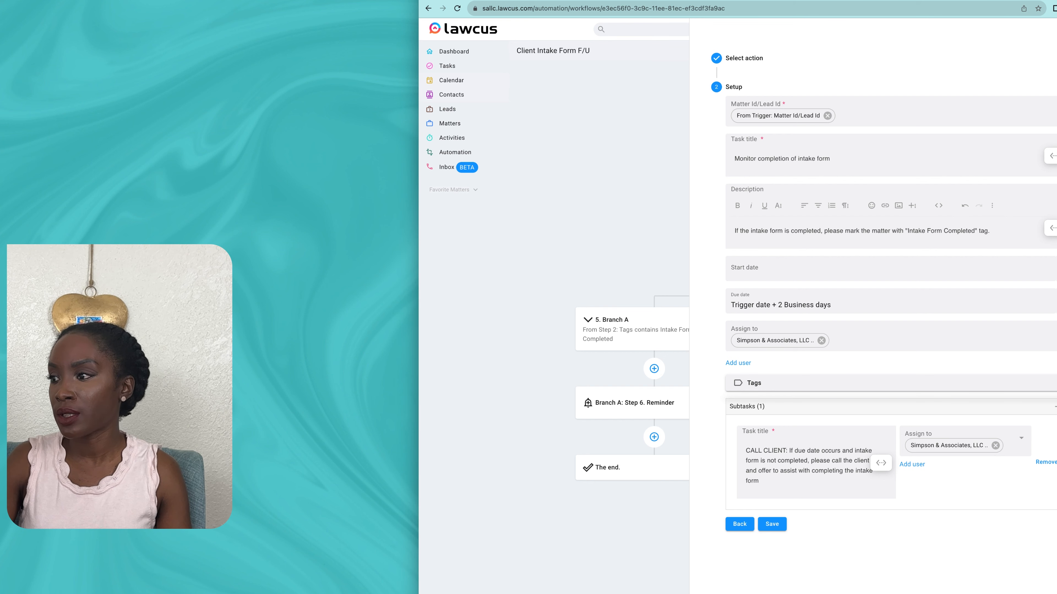
pyautogui.click(772, 524)
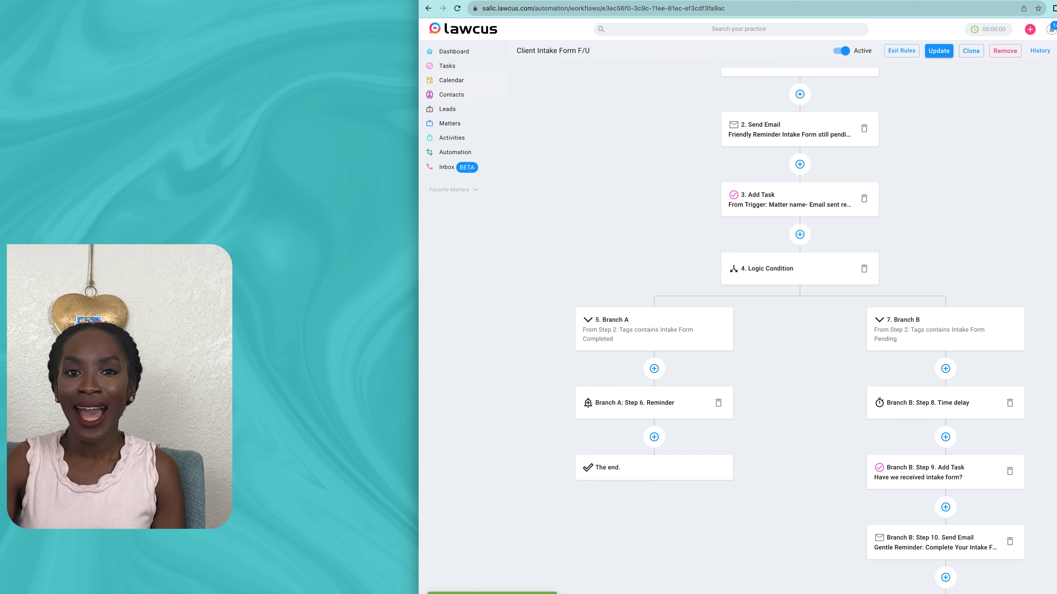
# Step: Update the Client Intake Form F/U workflow to store its new Branch B steps
pyautogui.scroll(-3, 725, 331)
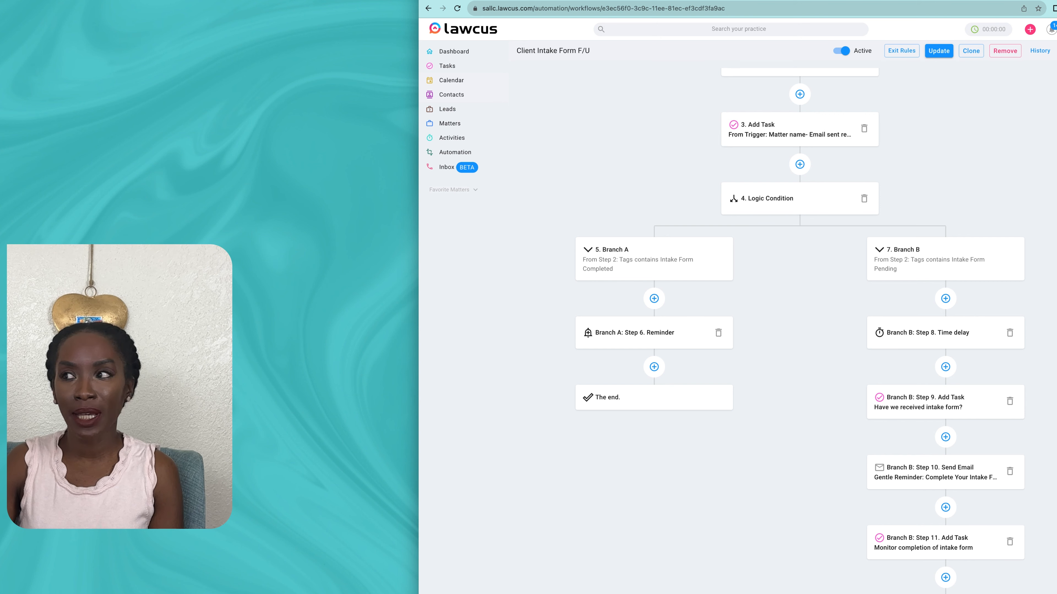
pyautogui.scroll(4, 799, 331)
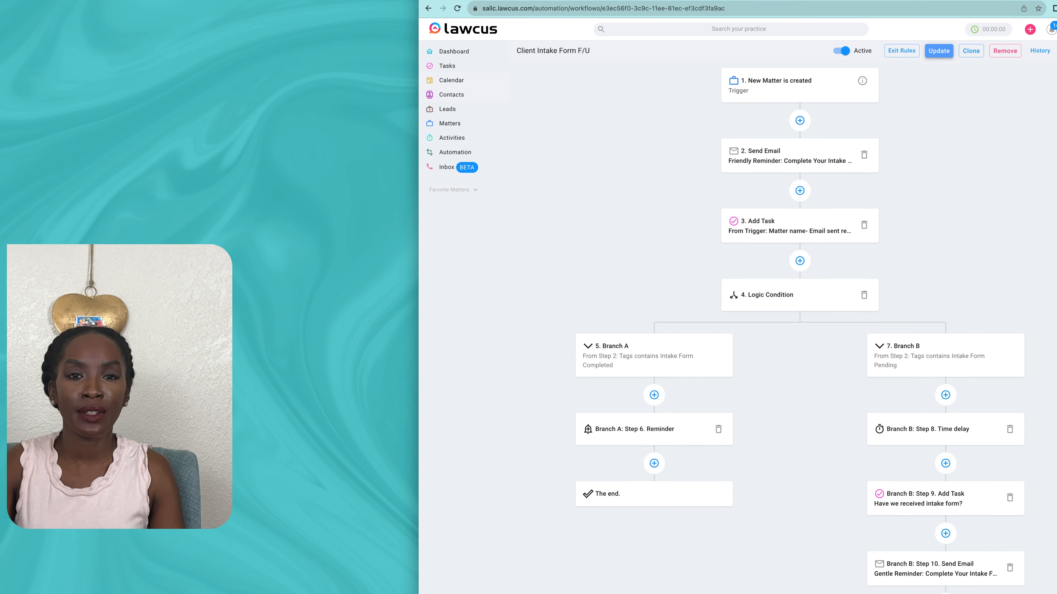
pyautogui.click(938, 51)
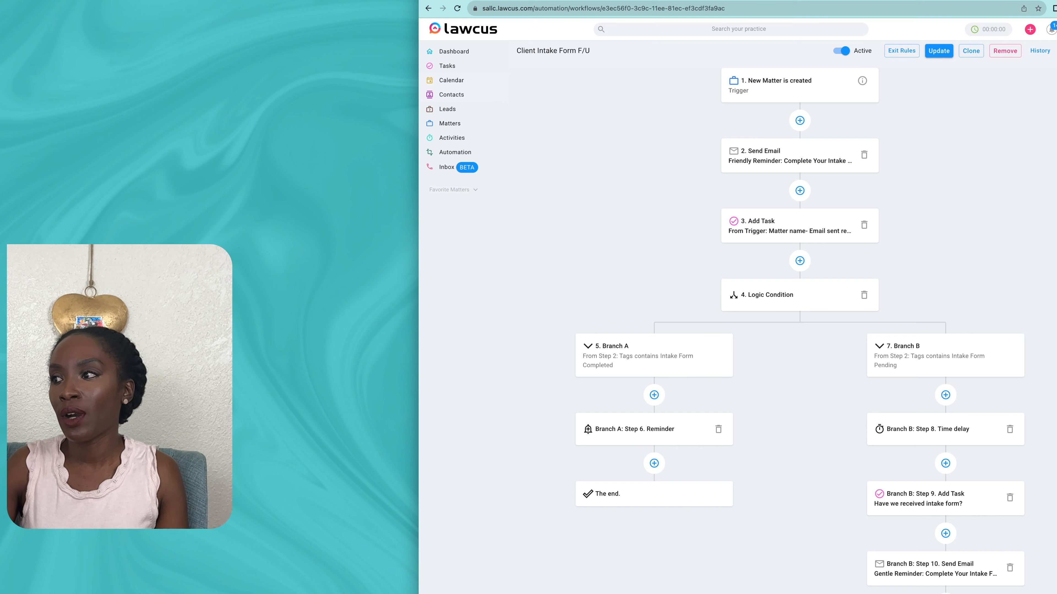
pyautogui.scroll(-3, 800, 333)
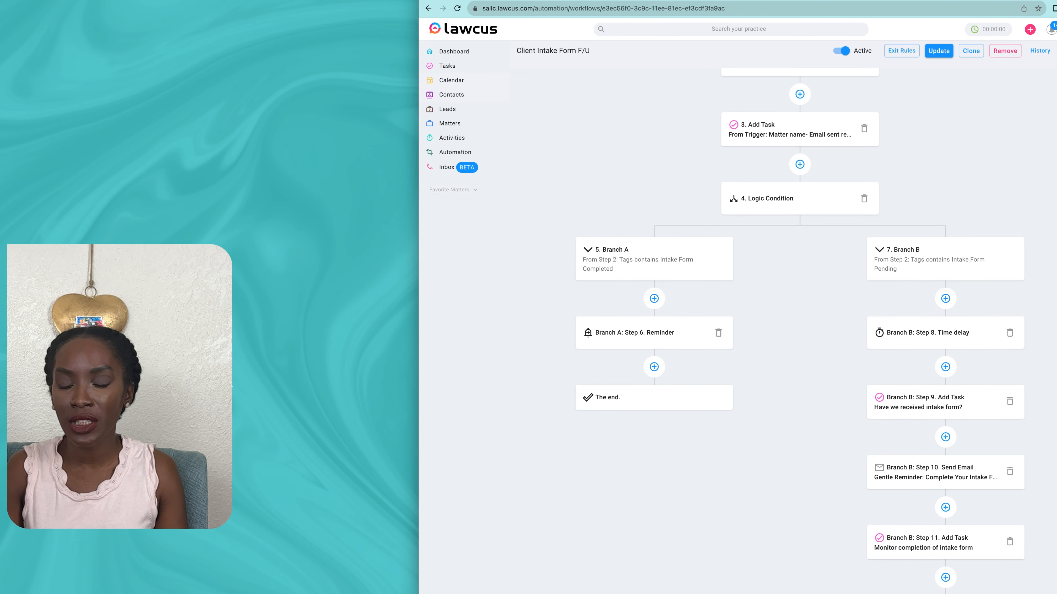